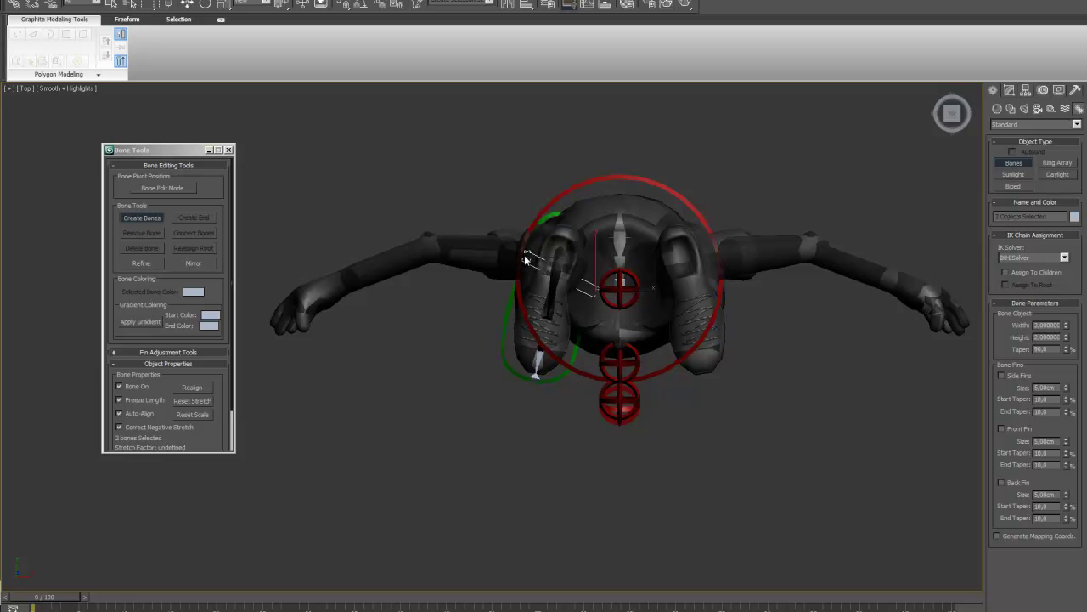
- Draw the right arm's bone chain in the top view through the shoulder, elbow and wrist, and finish the chain
left_click(454, 250, "ctrl")
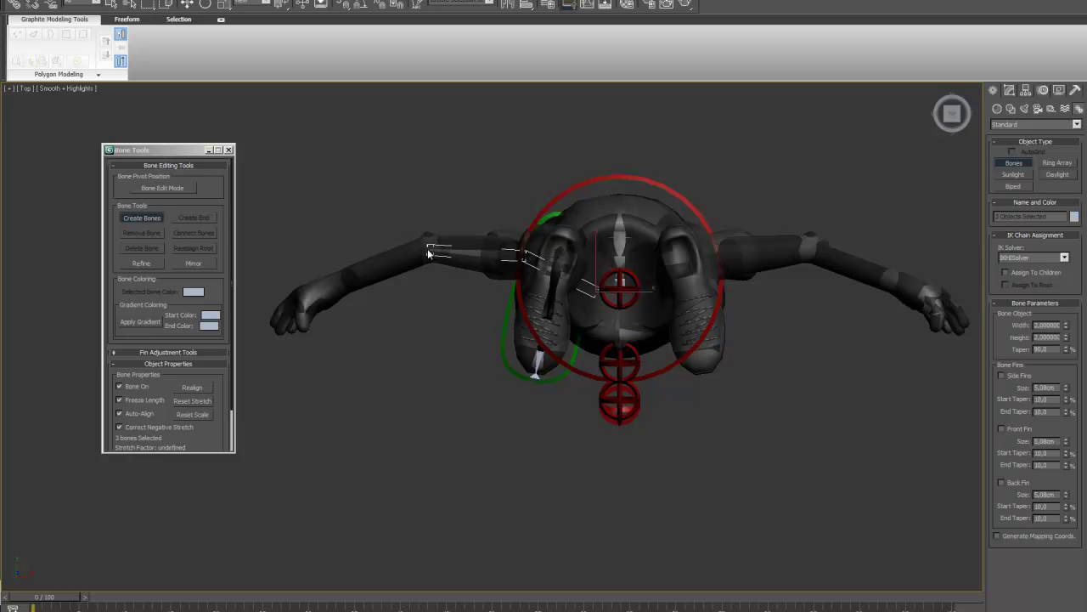
left_click(302, 307, "ctrl")
left_click(323, 295, "ctrl")
left_click(331, 294)
- Raise the whole arm bone chain from floor level to the character's shoulder height in the front view
middle_click_drag(399, 352, 518, 382)
key("f")
scroll(446, 373, "down", 2)
scroll(517, 381, "down", 2)
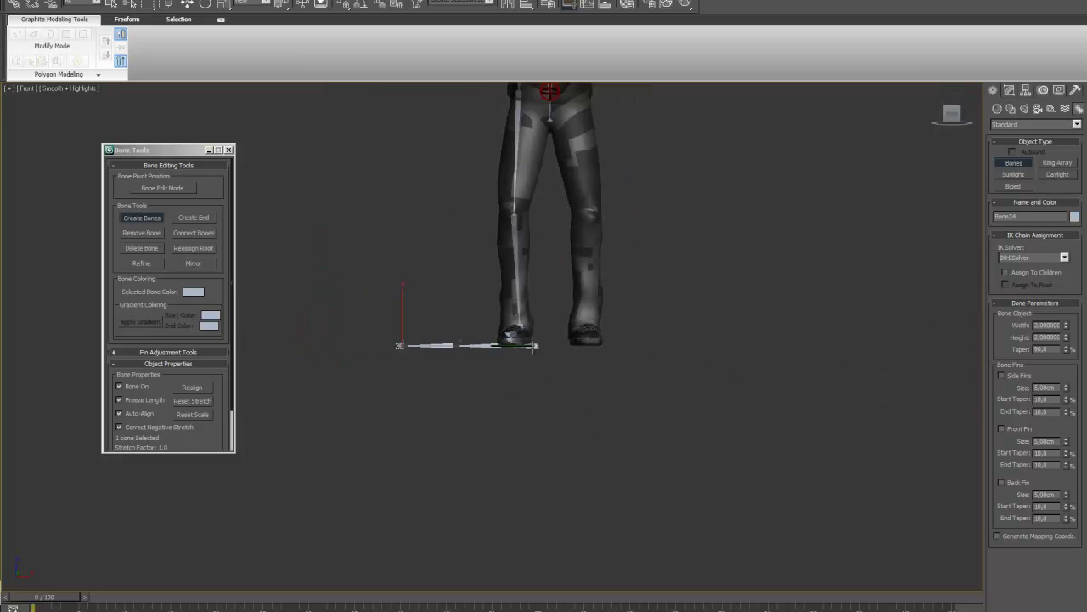
left_click(183, 6)
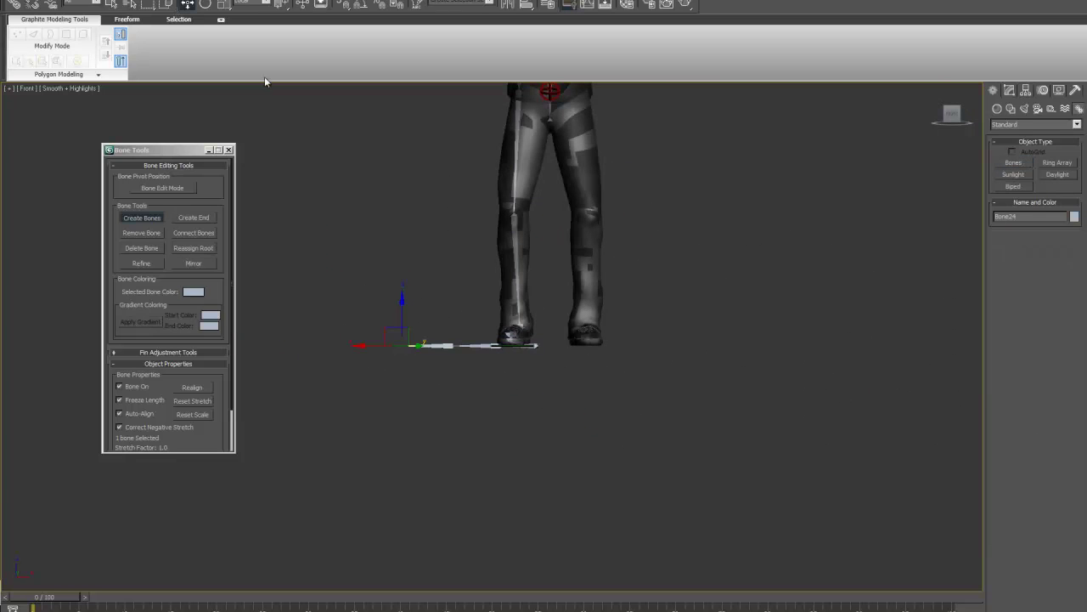
left_click(512, 339)
left_click(553, 357)
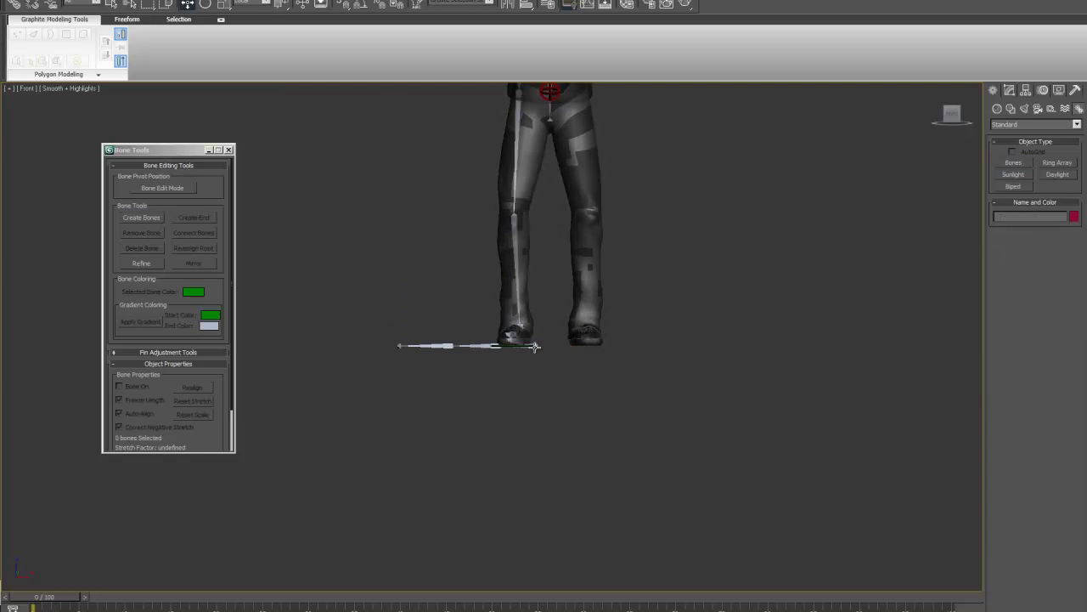
double_click(535, 346)
scroll(544, 410, "down", 5)
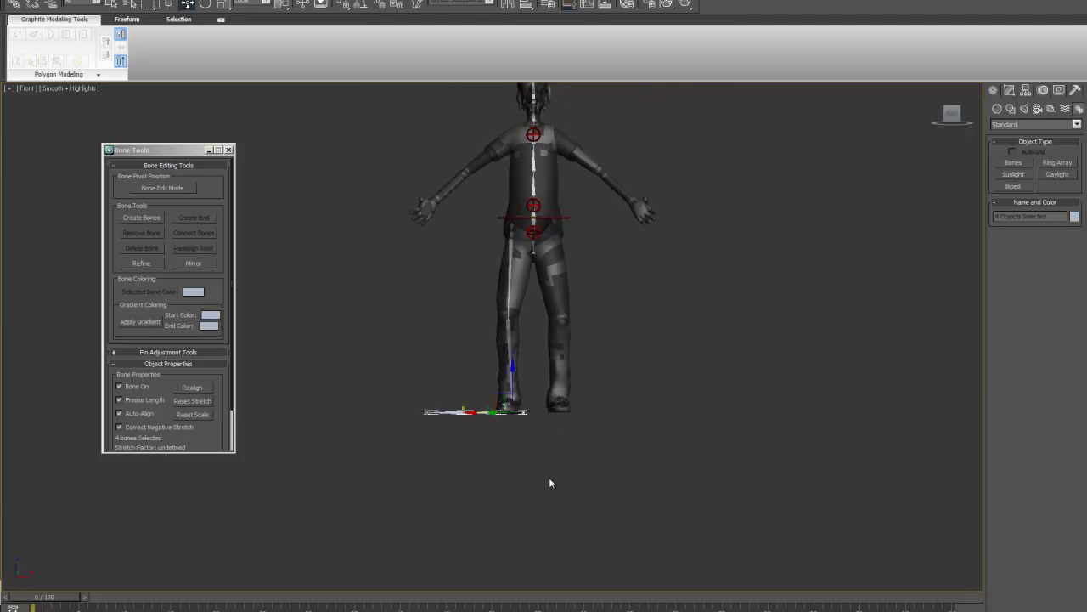
left_click_drag(522, 427, 523, 152)
- Turn off Freeze Length for all four bones of the arm chain
middle_click_drag(527, 221, 458, 342)
scroll(458, 342, "up", 6)
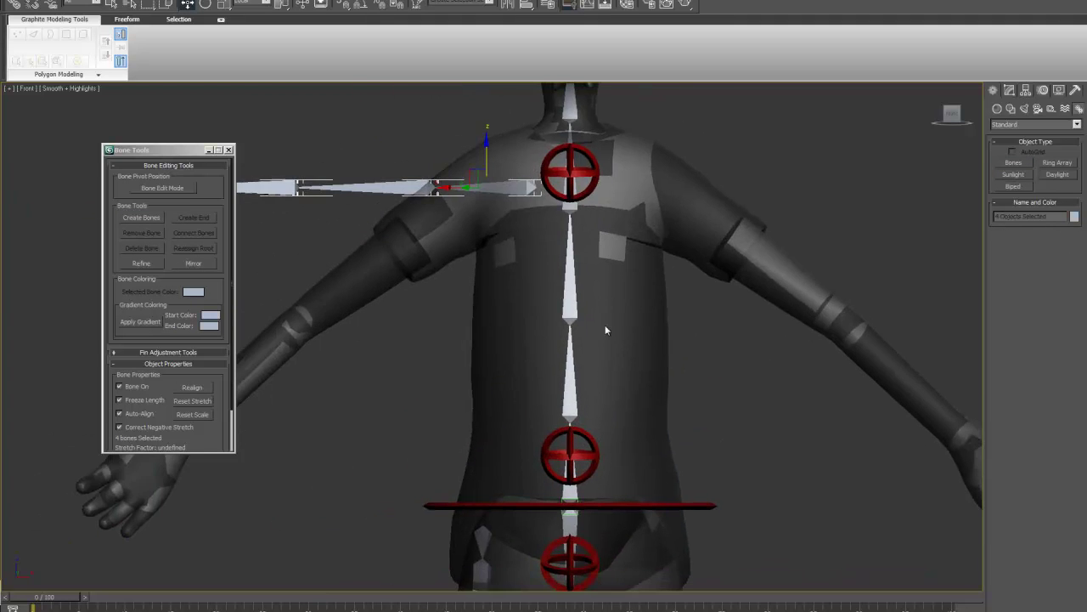
left_click(455, 187)
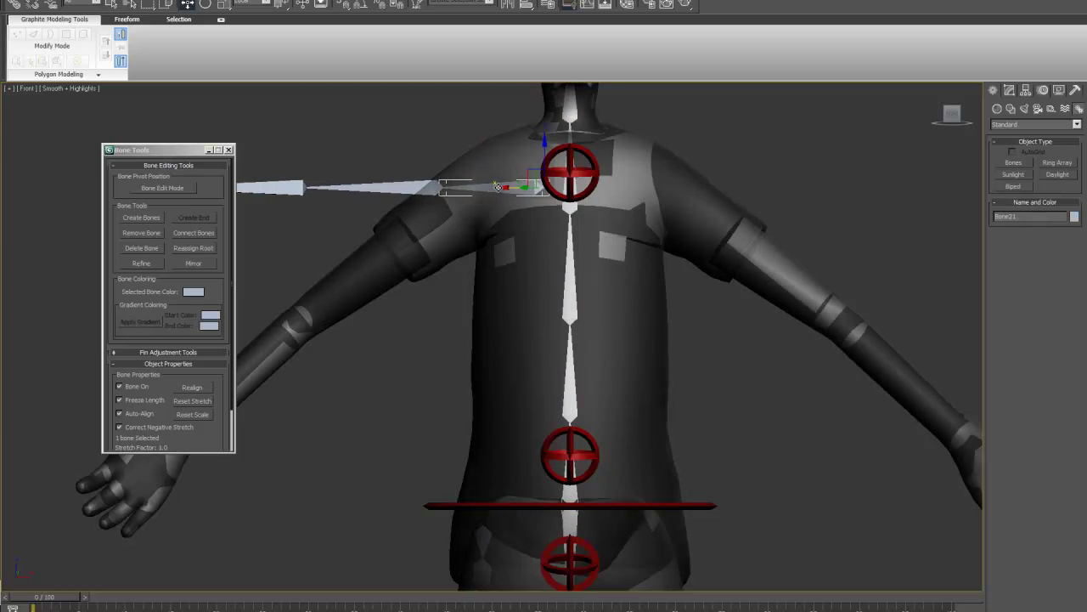
middle_click_drag(439, 228, 466, 198)
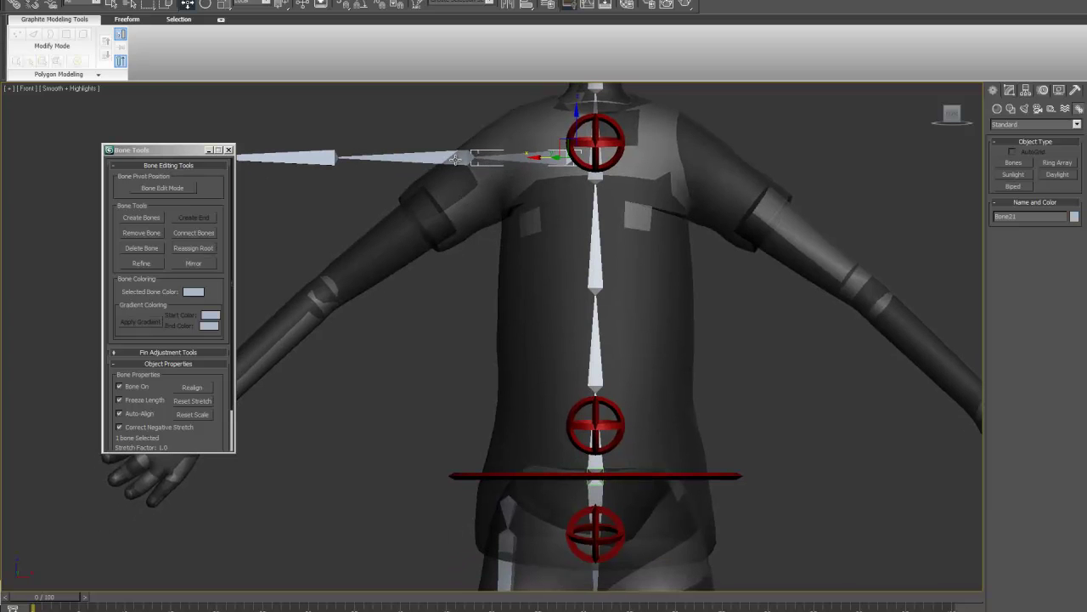
scroll(518, 166, "down", 2)
left_click_drag(527, 156, 234, 270)
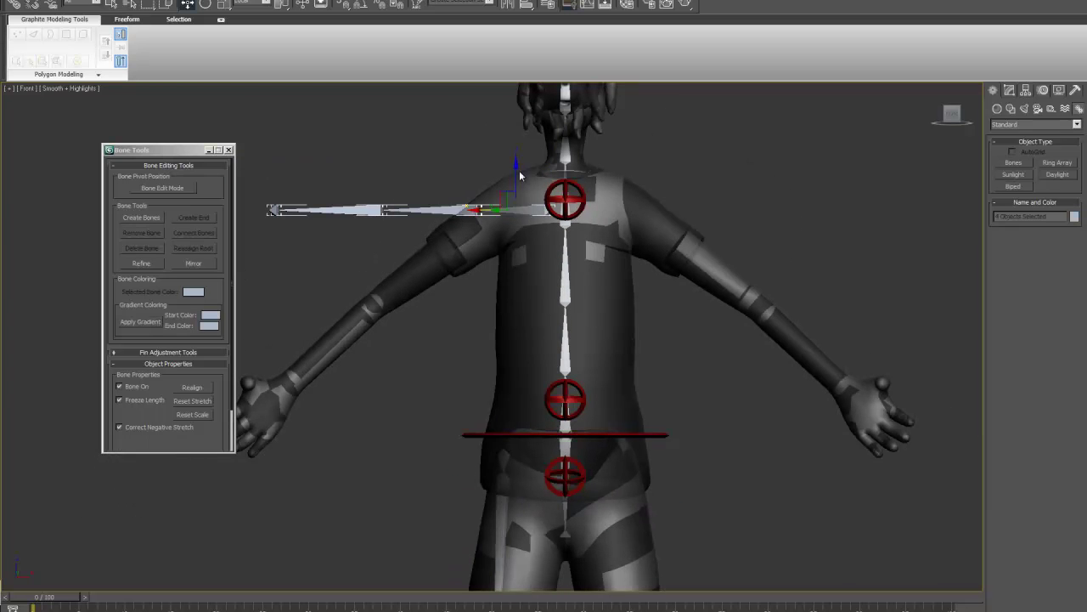
left_click(119, 400)
- Rotate the upper arm bone downward in View coordinates so the chain follows the slope of the character's arm
left_click(435, 210)
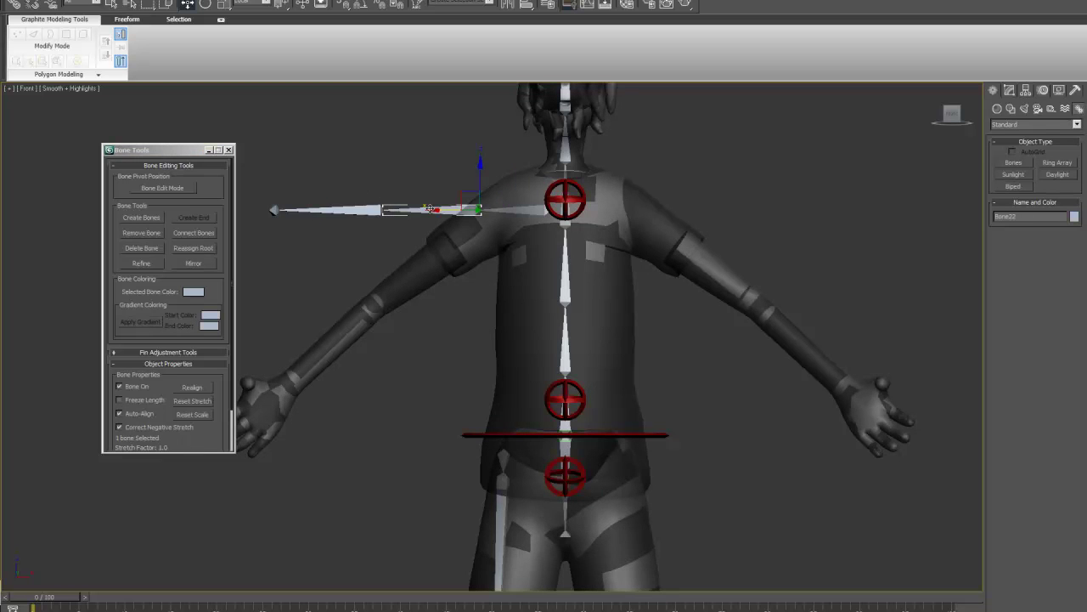
left_click(256, 4)
left_click(253, 10)
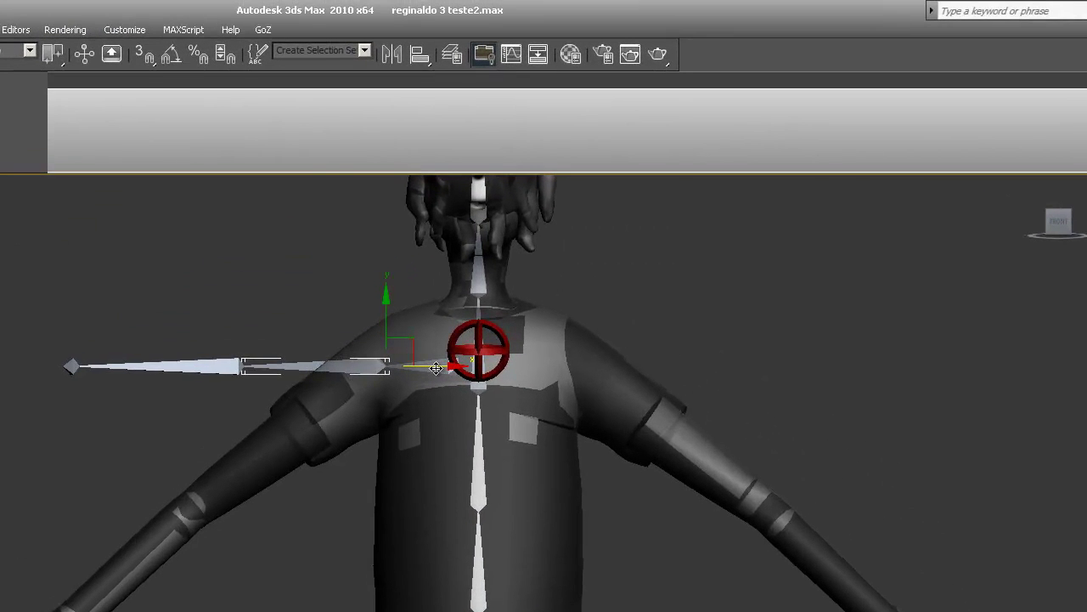
key("e")
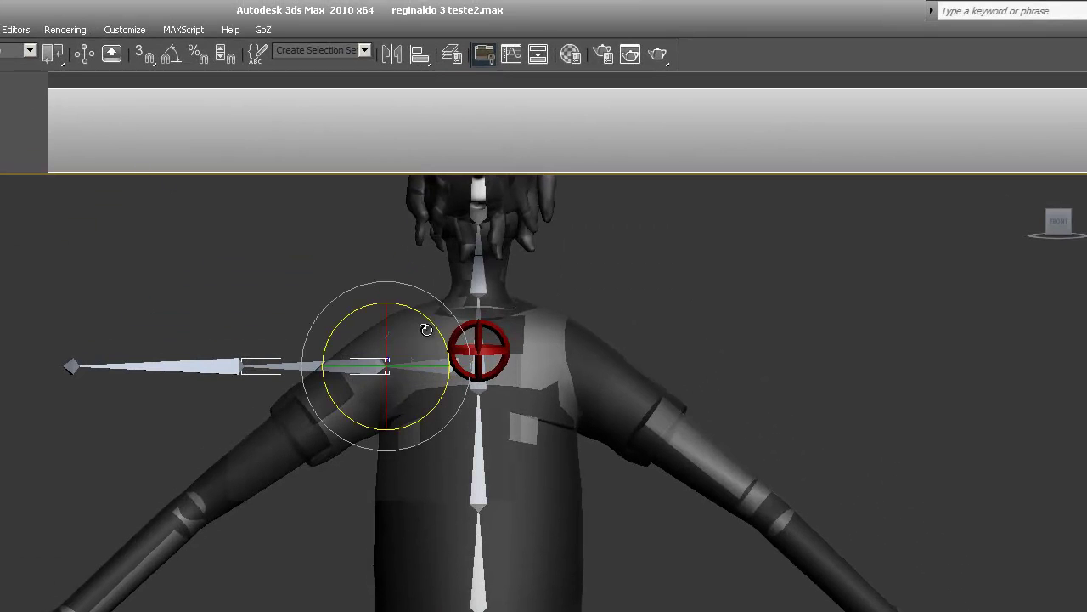
left_click_drag(431, 325, 391, 276)
- Move the forearm bone's joint to the elbow and the end bone to the wrist, stretching the chain along the arm
key("w")
left_click(239, 480)
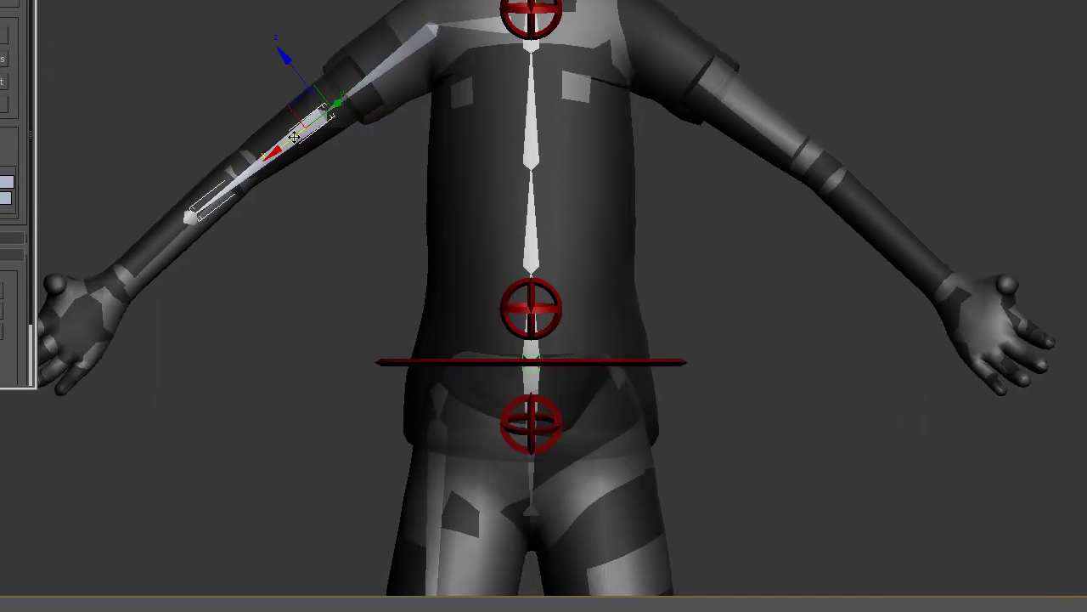
left_click_drag(258, 288, 207, 327)
left_click_drag(231, 178, 54, 327)
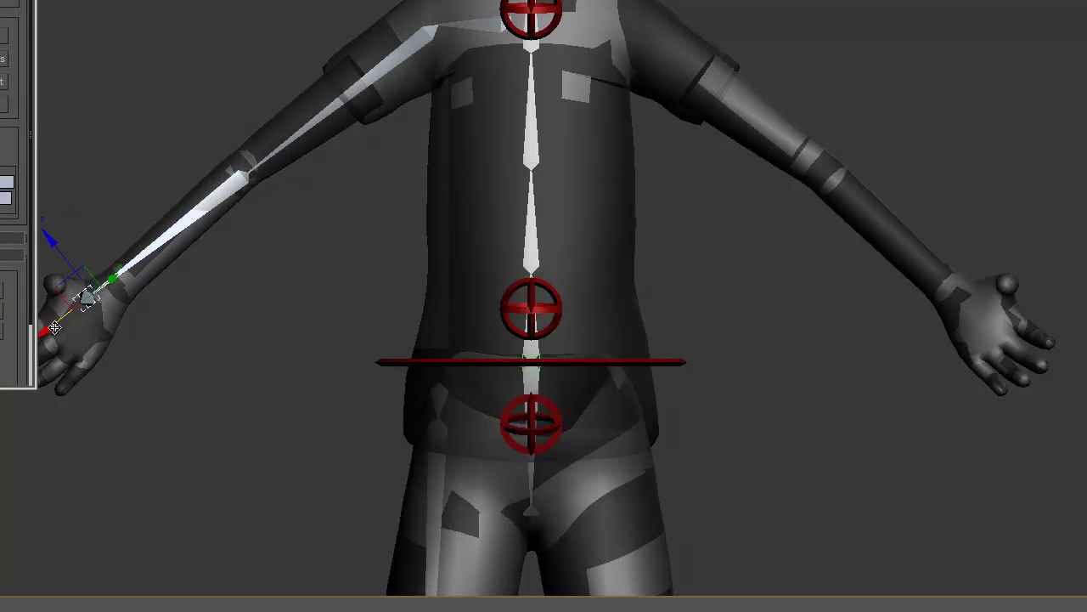
- Switch to View coordinates, shift the upper arm bone slightly outward at the shoulder and rotate it slightly
left_click(419, 39)
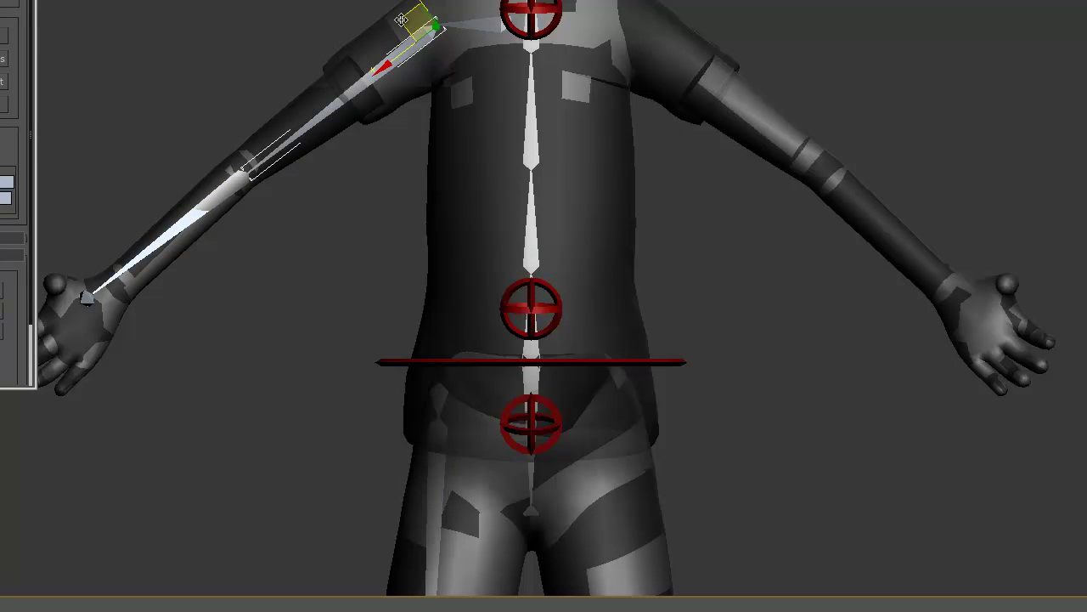
left_click_drag(404, 53, 404, 54)
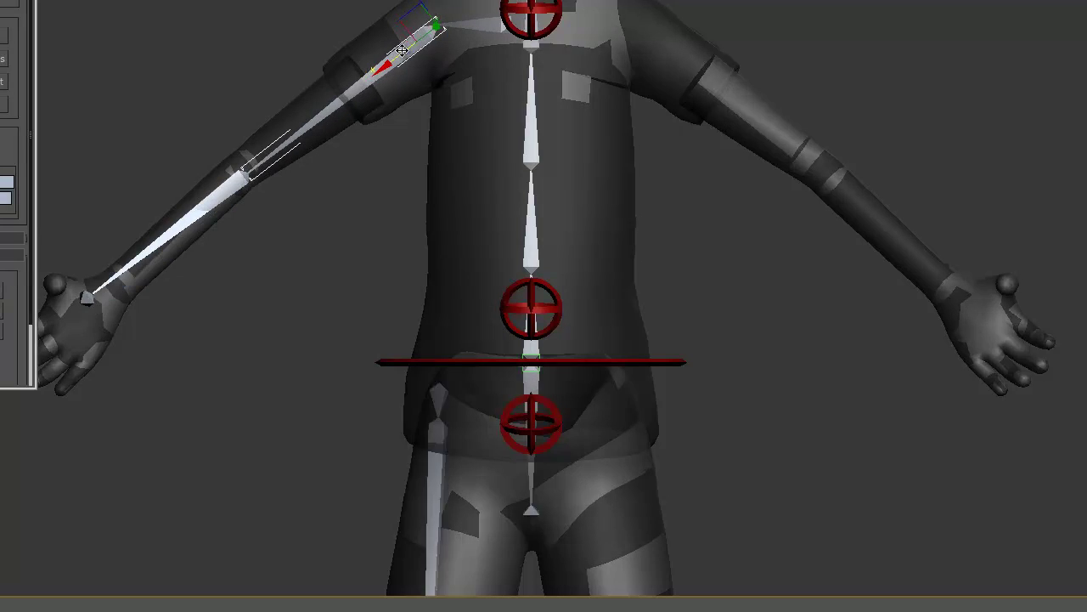
left_click(97, 15)
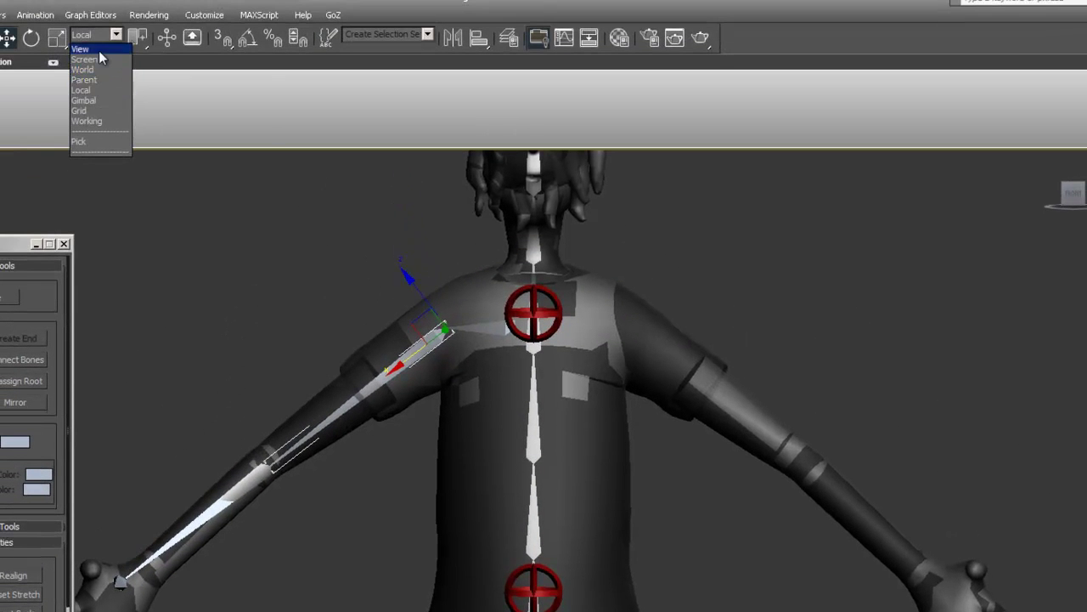
left_click(94, 49)
left_click_drag(487, 329, 477, 328)
key("e")
left_click_drag(467, 279, 466, 281)
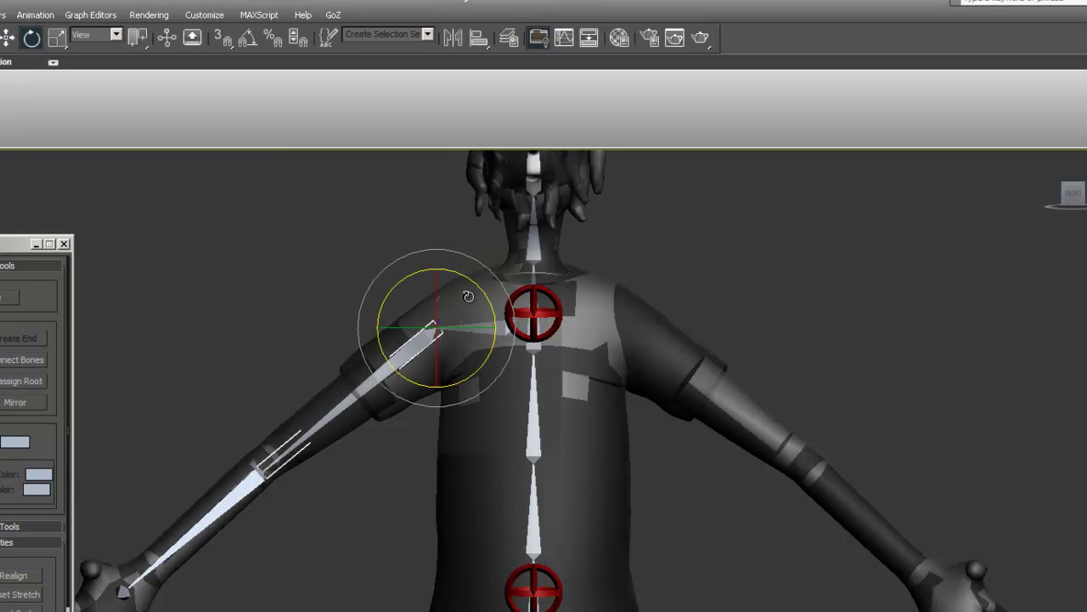
- Slide the forearm bone slightly along its local X axis so its joint sits at the elbow
left_click(250, 480)
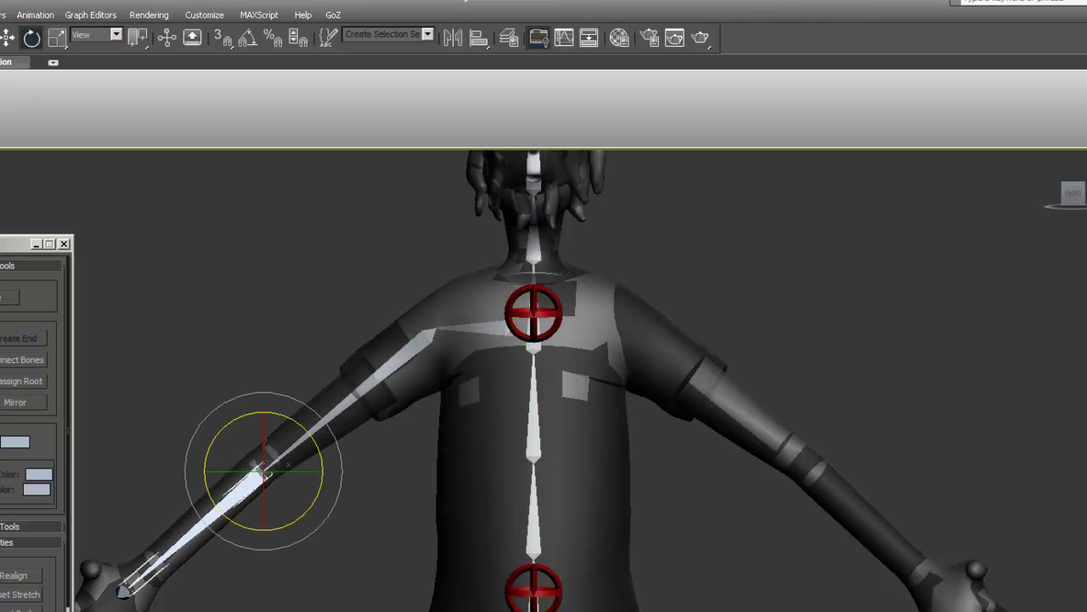
key("w")
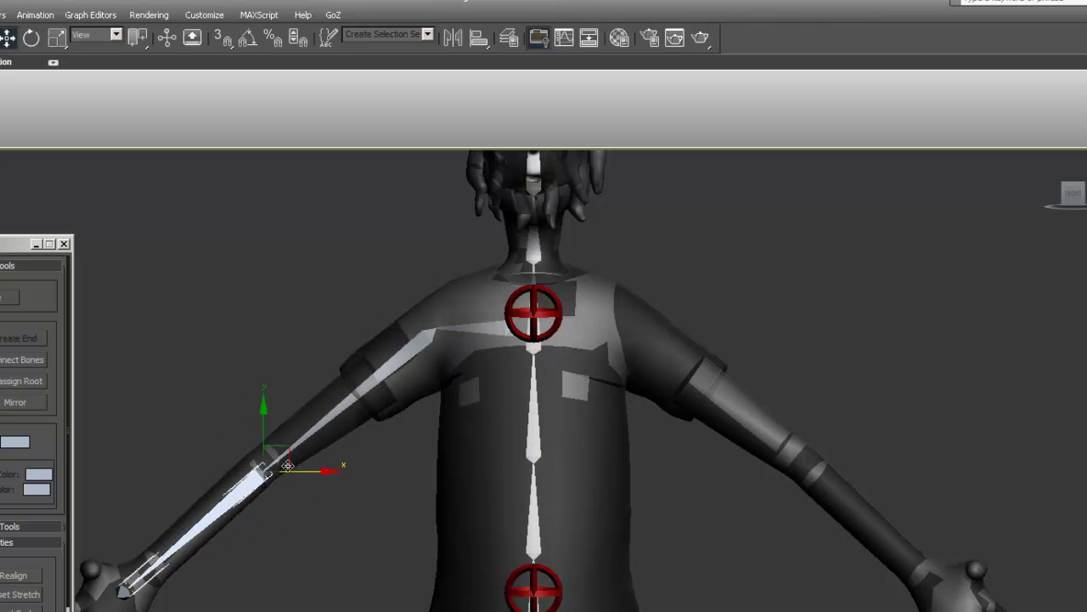
left_click(85, 34)
left_click(89, 90)
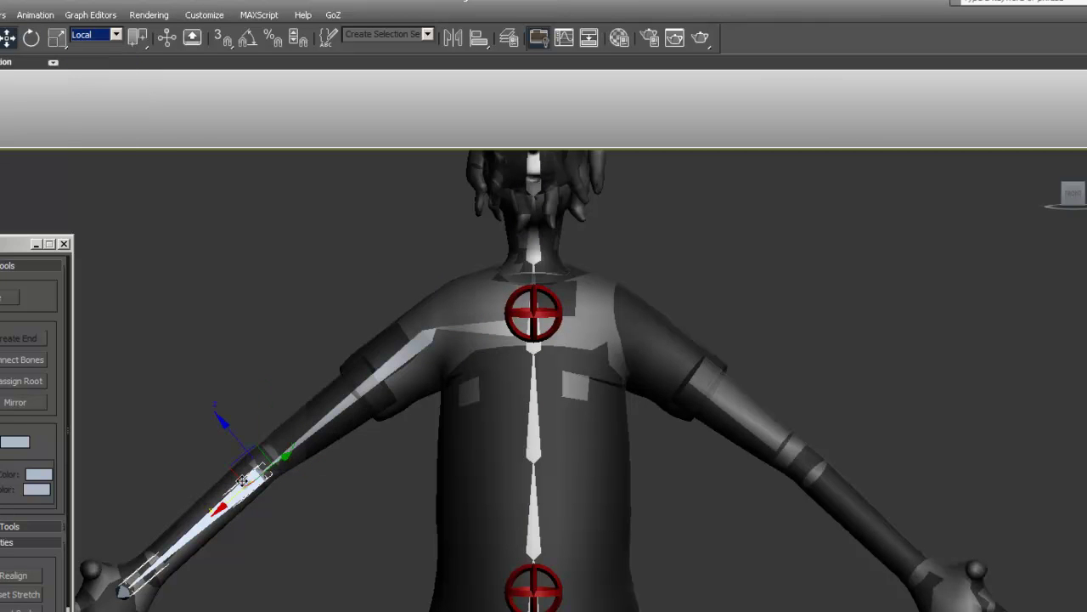
left_click_drag(220, 508, 230, 502)
- Fine-tune the upper arm bone's rotation in the front view and deselect it
left_click(418, 356)
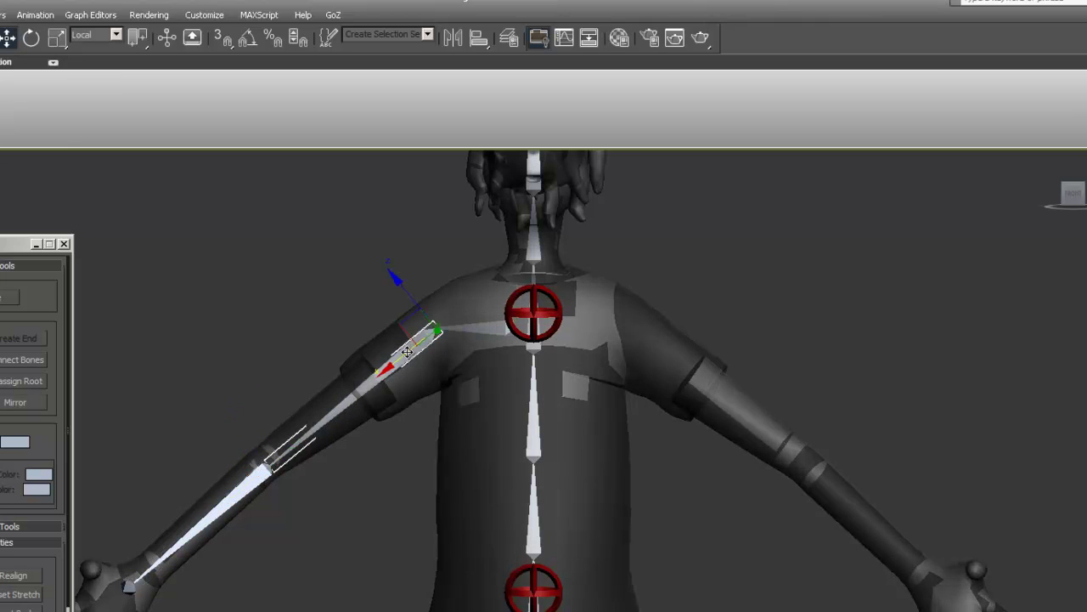
key("e")
left_click_drag(487, 299, 484, 296)
left_click(394, 455)
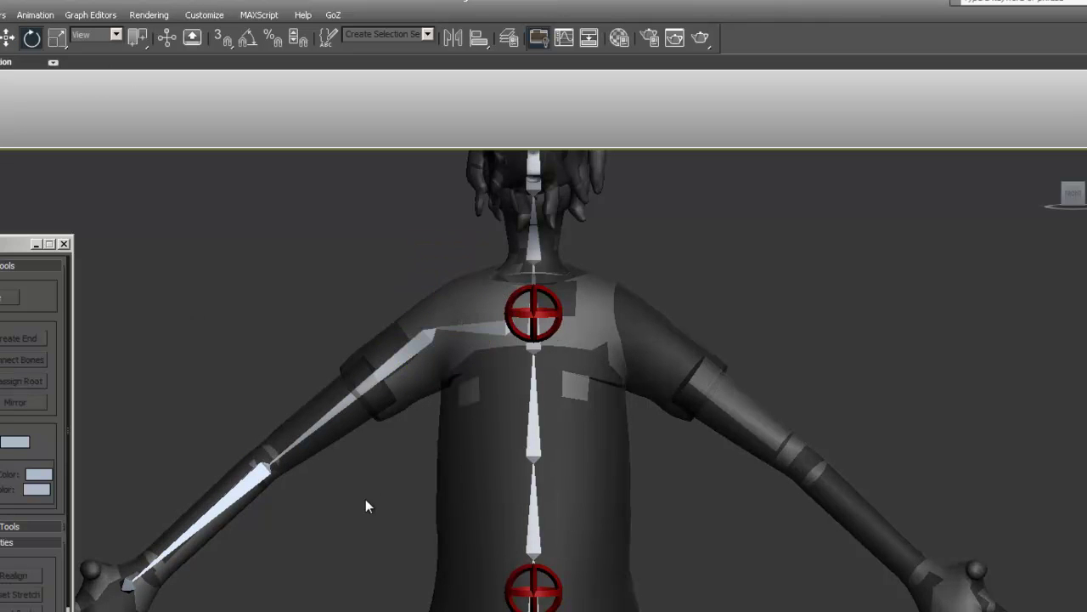
- Move the wrist end bone along its local Y axis in the top view until it lies inside the hand mesh
middle_click_drag(366, 499, 411, 443)
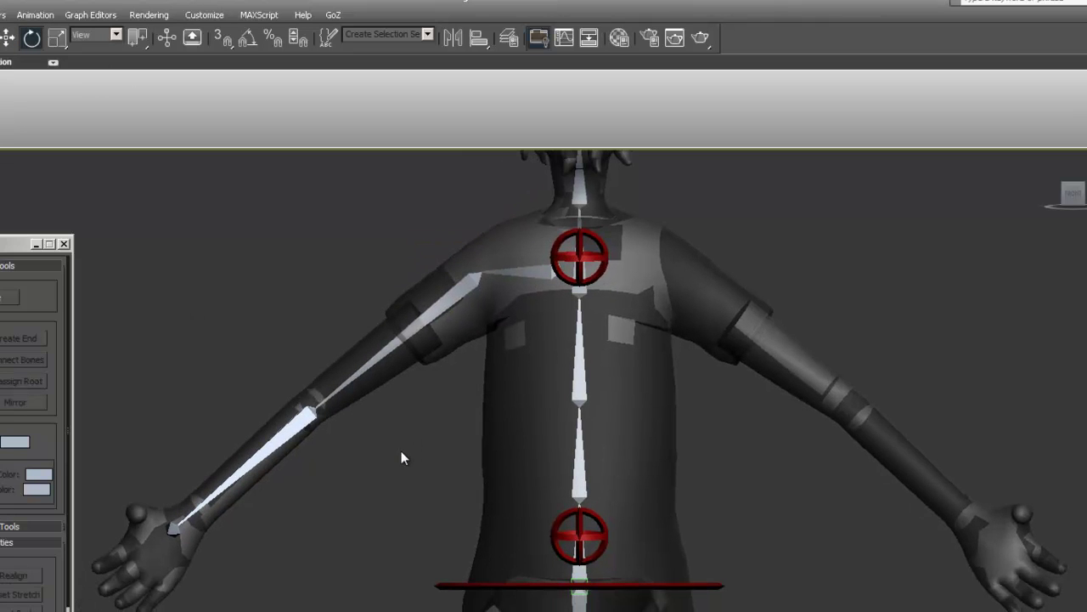
scroll(401, 450, "down", 2)
key("t")
middle_click_drag(301, 498, 396, 445)
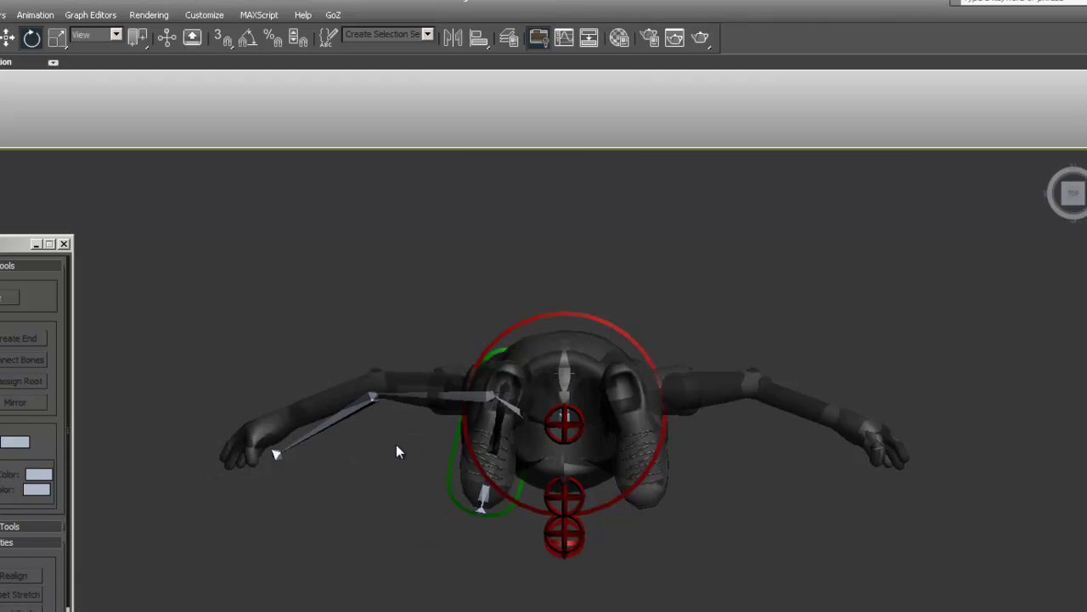
scroll(396, 445, "up", 3)
middle_click_drag(255, 482, 425, 545)
left_click(317, 481)
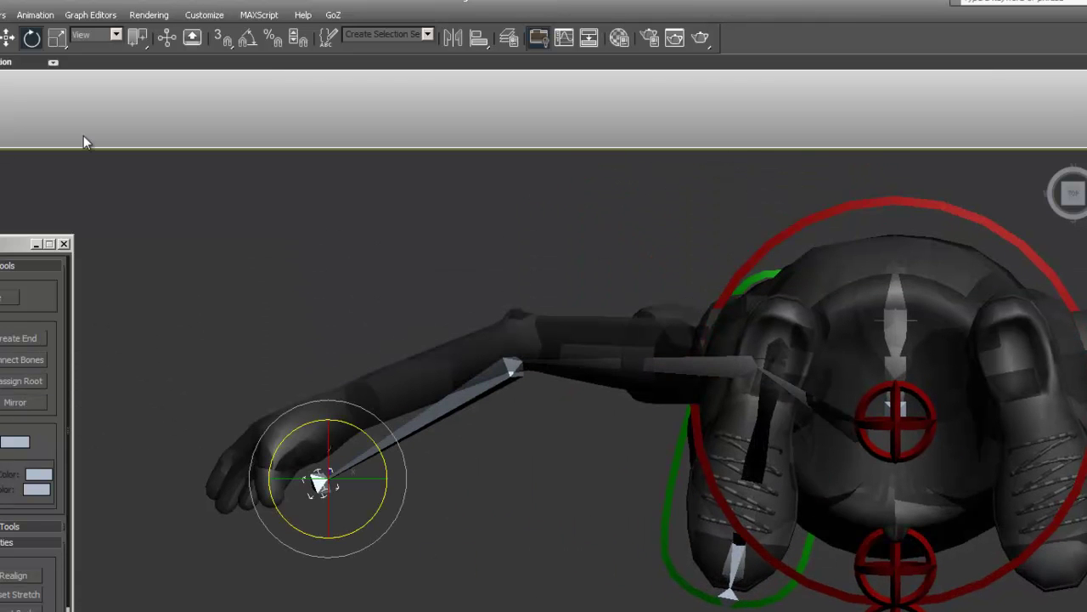
left_click(6, 39)
left_click_drag(349, 526, 340, 473)
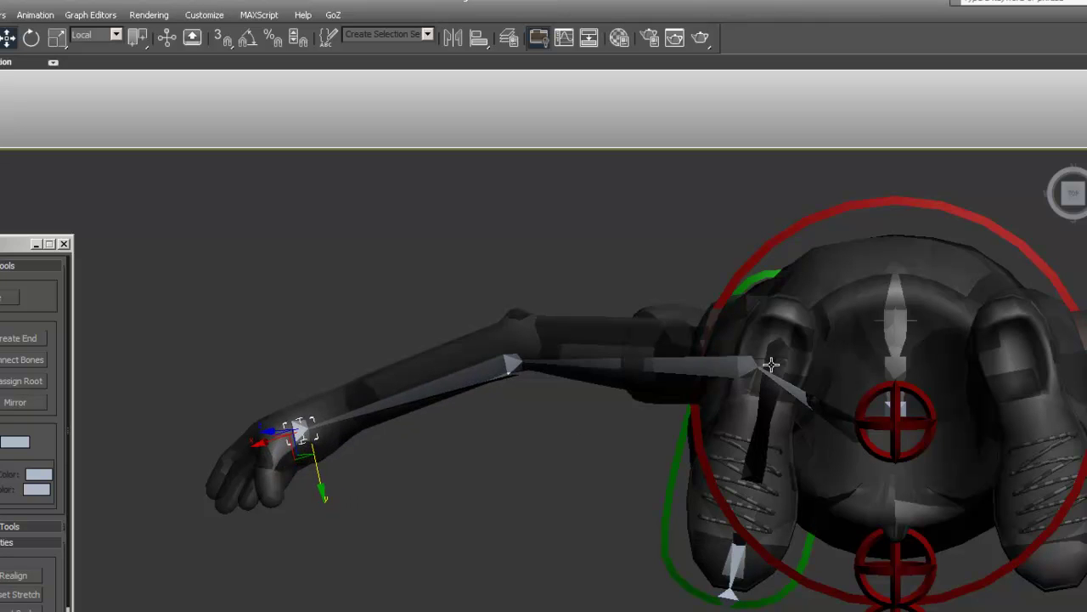
- Adjust the upper arm bone toward the arm's centre in the top view, and bring the end bone back inside the wrist
left_click(726, 368)
left_click_drag(757, 417, 756, 410)
left_click(296, 403)
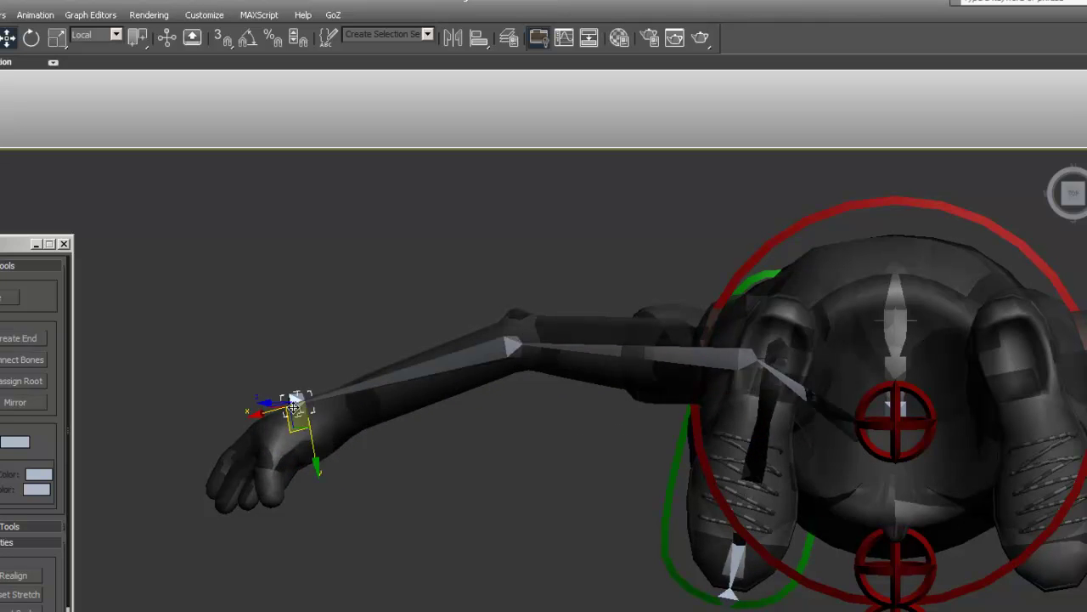
left_click_drag(313, 447, 341, 482)
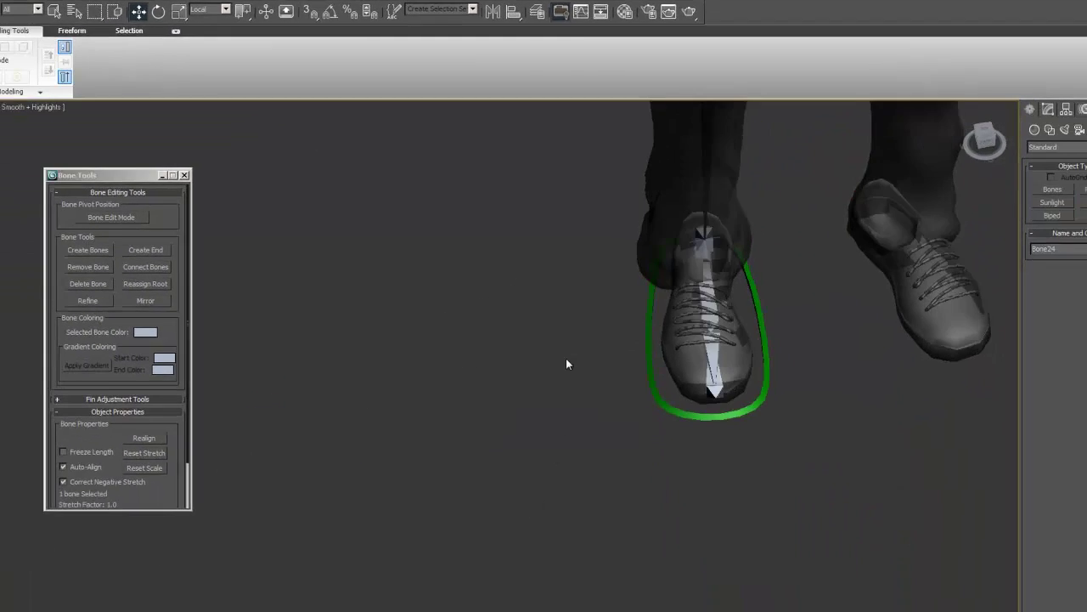
- Create a new hand bone with an end bone beside the right hand in the top view, following the hand's direction
scroll(569, 291, "down", 5)
middle_click_drag(509, 243, 533, 310)
scroll(532, 306, "up", 2)
middle_click_drag(531, 270, 485, 393)
scroll(494, 378, "up", 3)
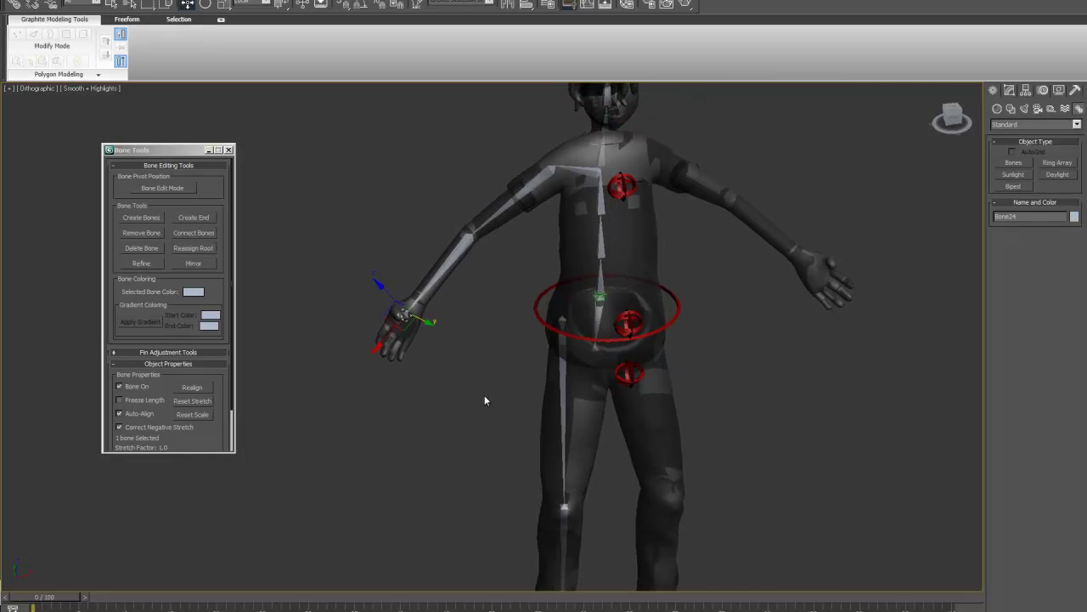
key("t")
scroll(450, 401, "up", 10)
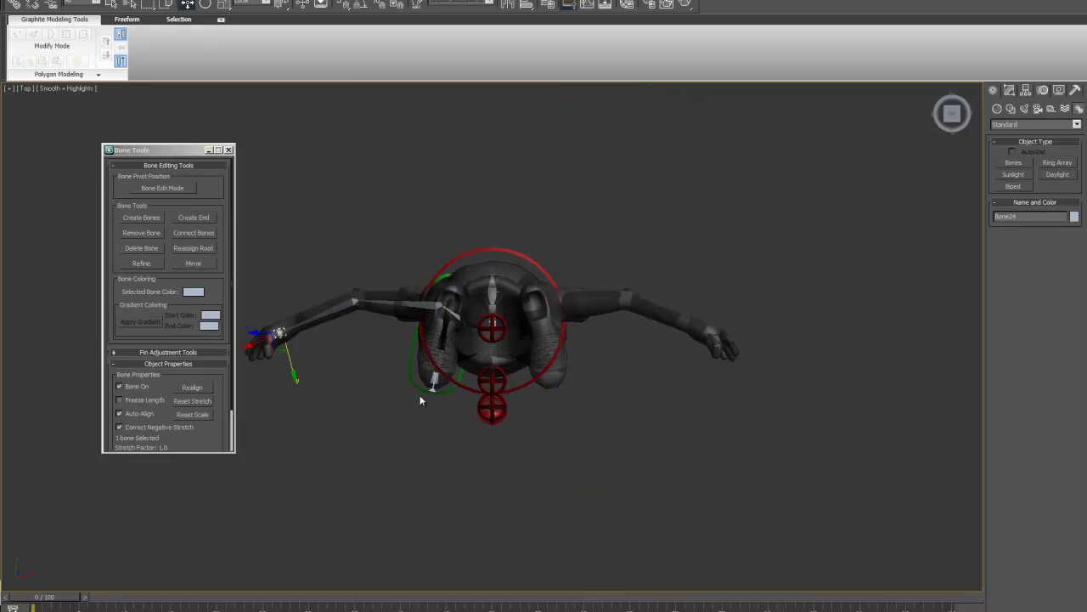
middle_click_drag(681, 377, 777, 366)
scroll(714, 371, "up", 4)
middle_click_drag(648, 344, 478, 362)
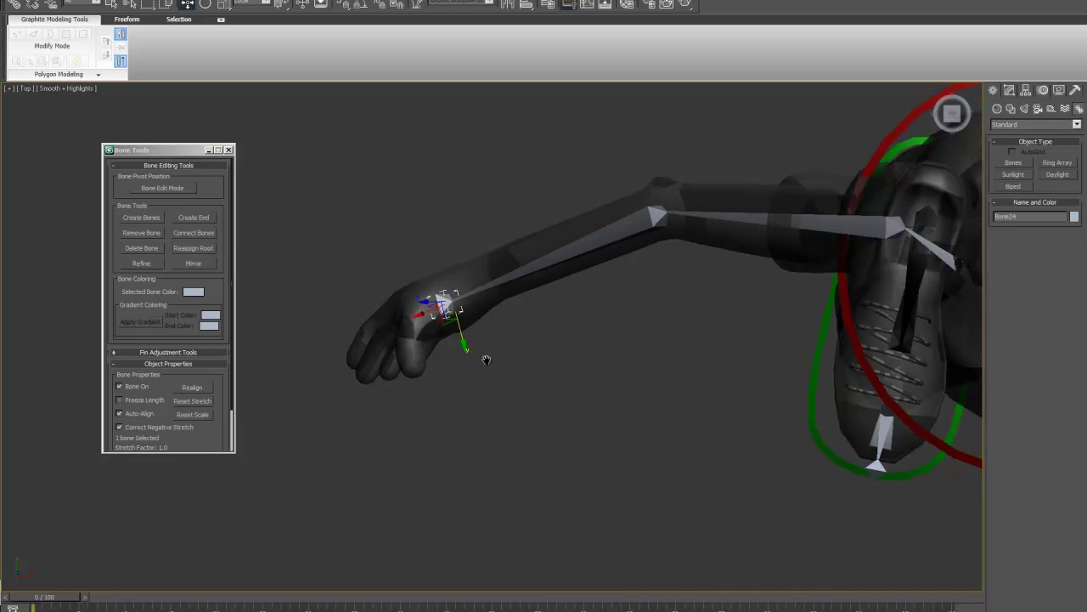
left_click(1018, 163)
left_click(435, 257)
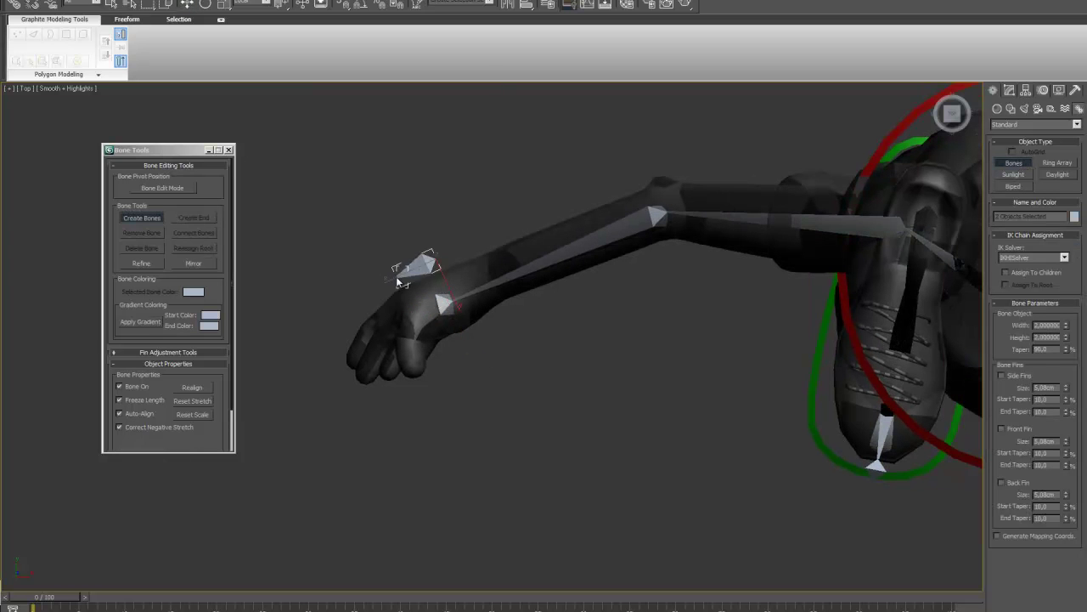
left_click(373, 295)
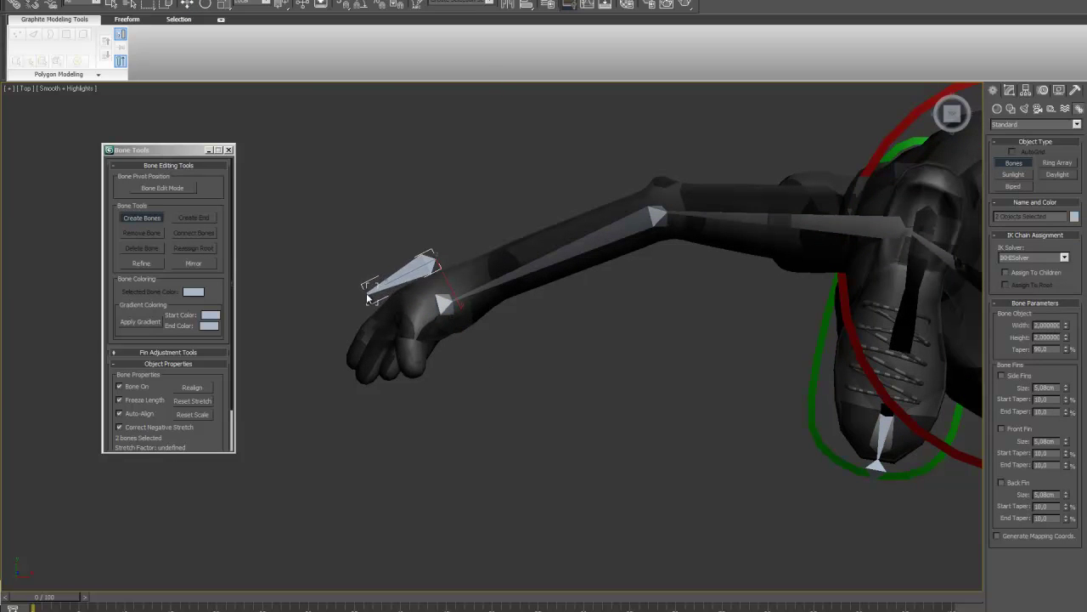
right_click(366, 293)
- Align the new hand bone to the wrist end bone in X, Y and Z position, pivot point to pivot point
left_click(189, 7)
left_click(441, 274)
key("q")
left_click(446, 302)
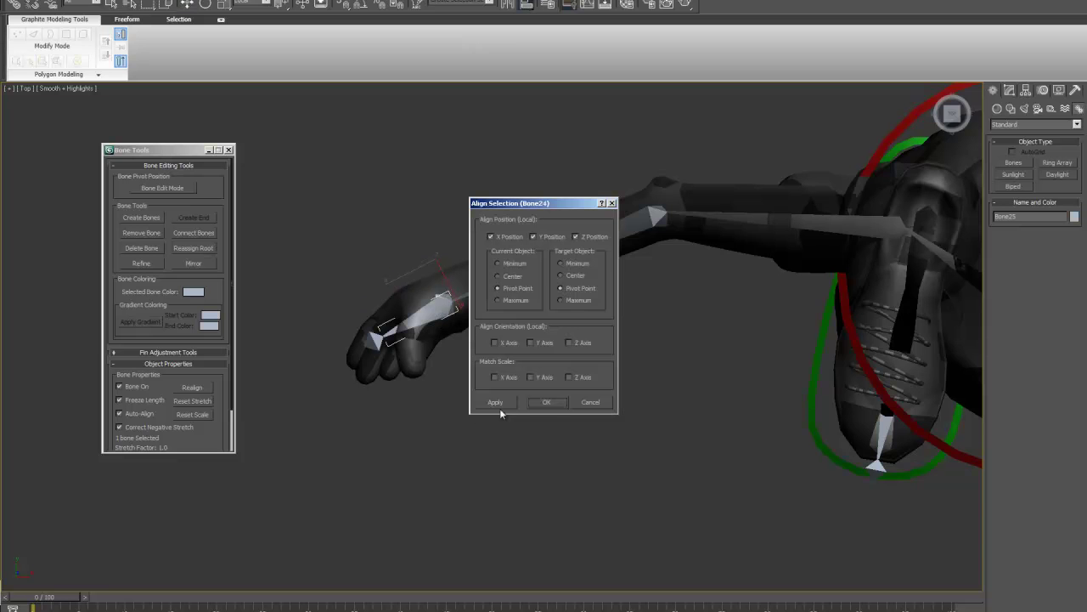
left_click(546, 403)
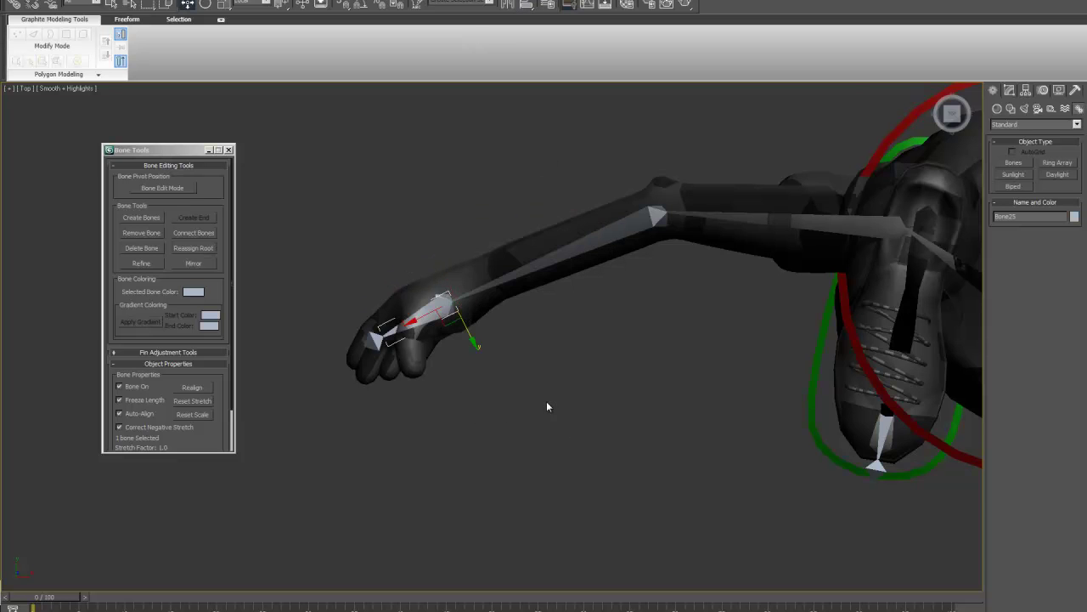
- In the front view, move the hand bone up along its local Z axis until it is clear of the wrist
middle_click_drag(582, 430, 571, 342, "alt")
key("f")
middle_click_drag(552, 278, 559, 384)
scroll(510, 352, "up", 5)
middle_click_drag(459, 360, 656, 330)
scroll(603, 335, "up", 1)
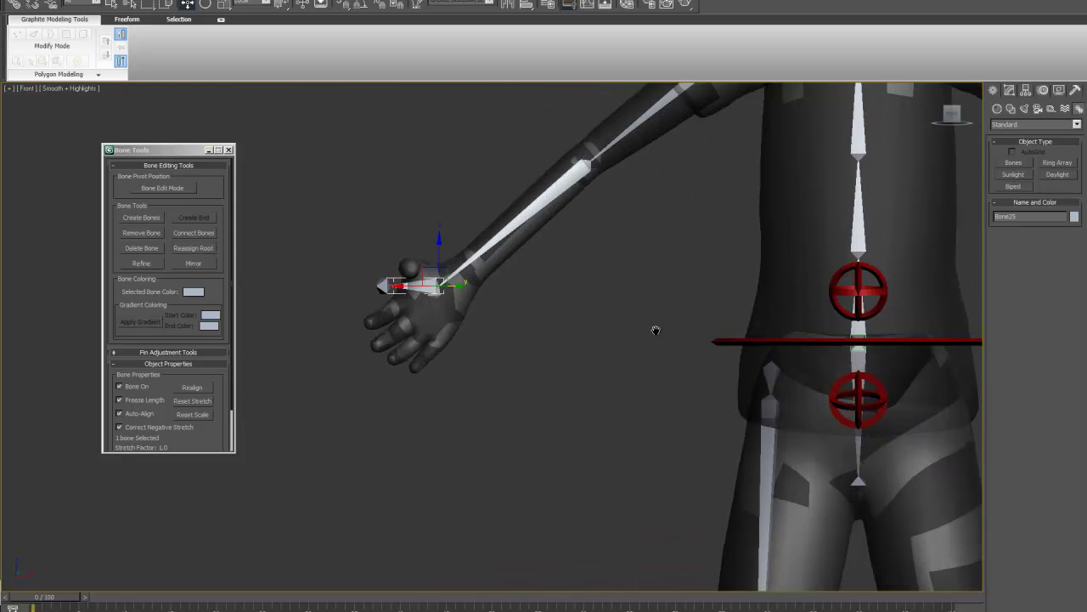
scroll(650, 333, "up", 3)
left_click_drag(400, 205, 398, 173)
- Align the hand bone to the wrist end bone by pivot position in X, Y and Z and by X and Y orientation
left_click(524, 5)
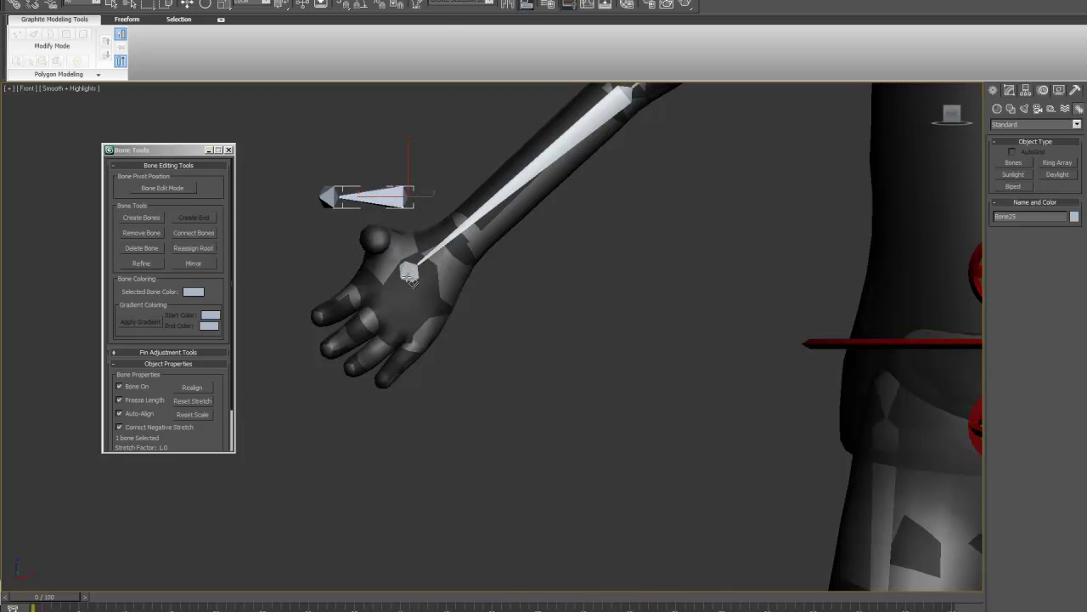
left_click(408, 274)
left_click(508, 343)
left_click(542, 343)
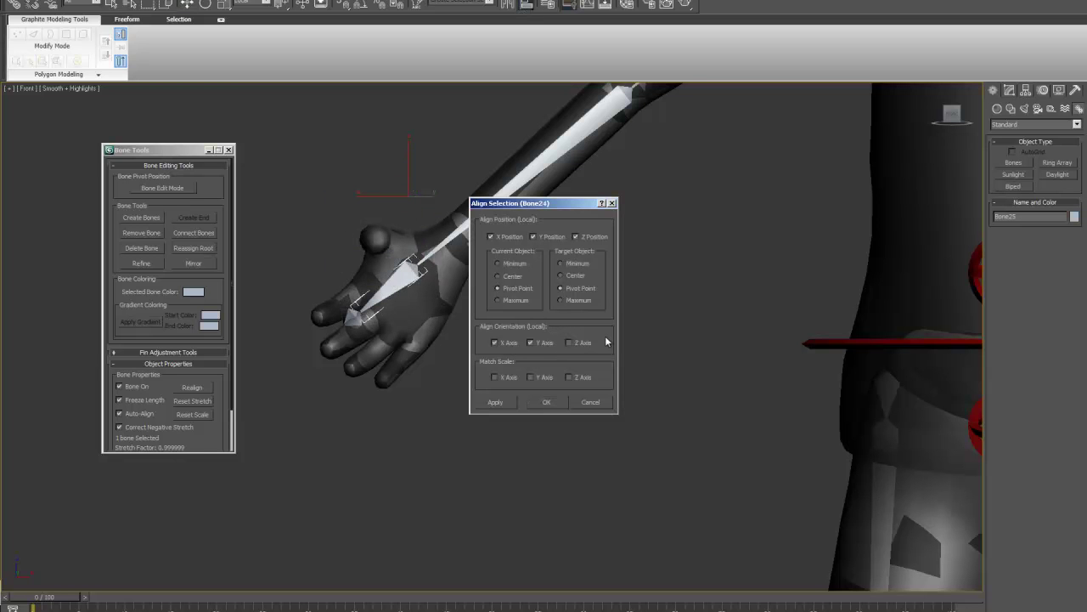
left_click(551, 408)
- Move the wrist end bone back along its local X axis toward the elbow so that it sits at the wrist
middle_click_drag(573, 410, 483, 402)
scroll(513, 466, "down", 3)
scroll(484, 401, "down", 2)
scroll(483, 402, "up", 2)
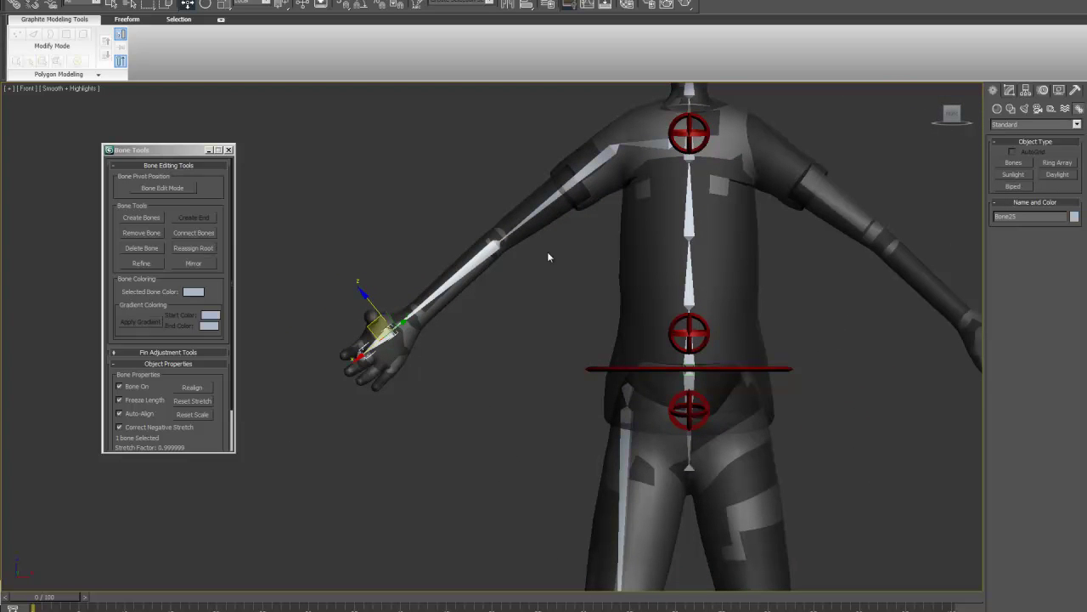
left_click(601, 157)
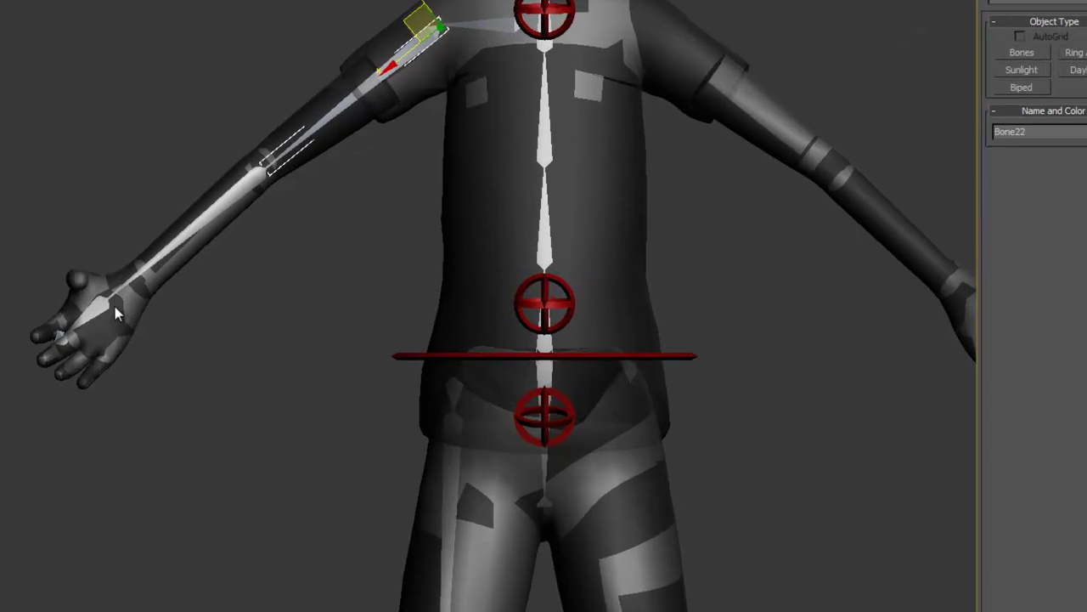
left_click(102, 306)
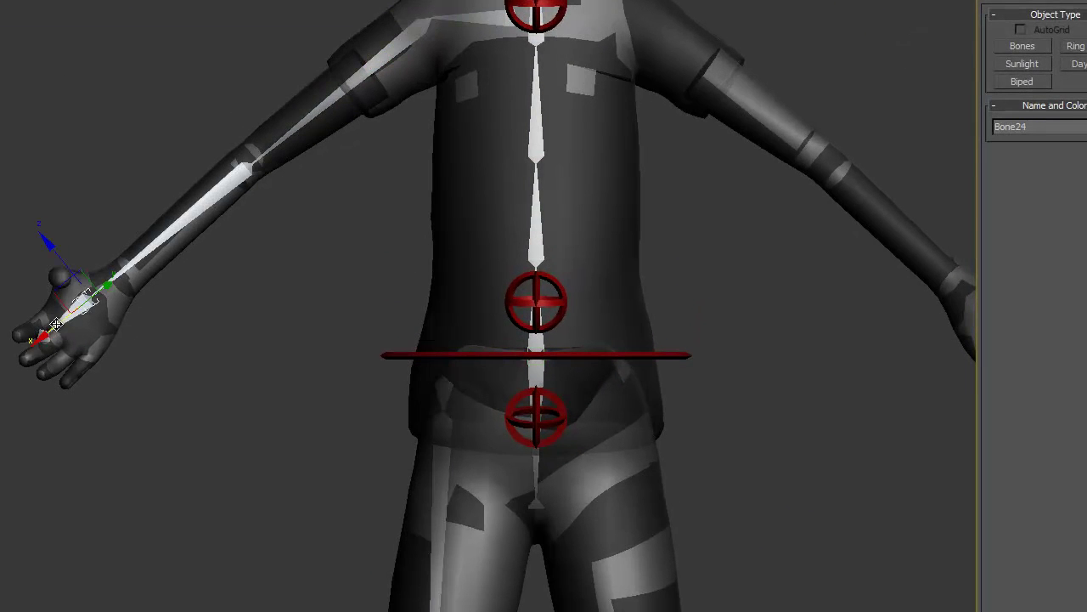
left_click_drag(56, 325, 83, 310)
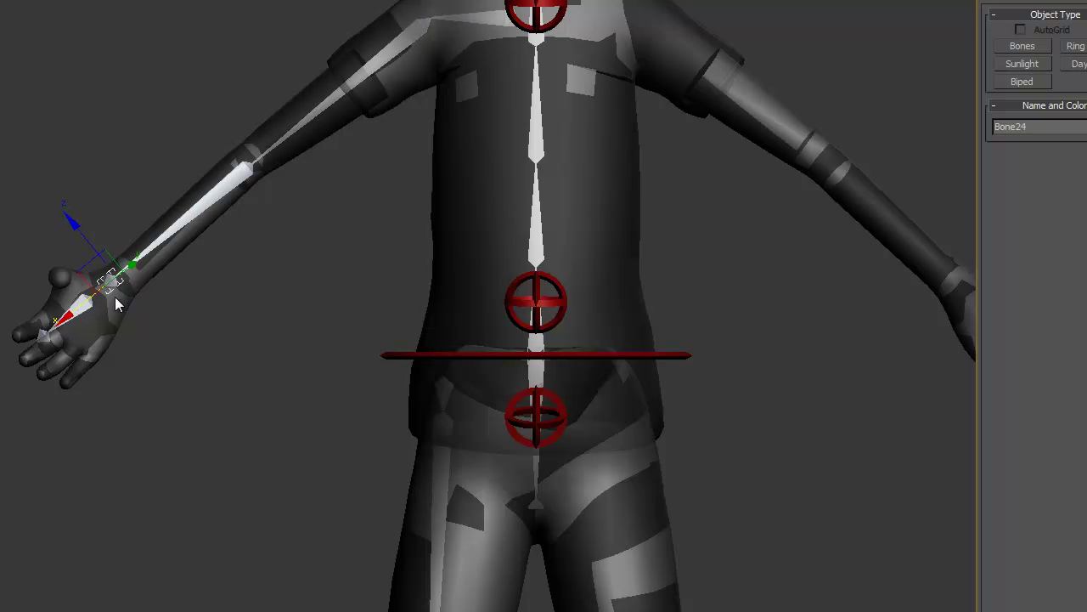
left_click(237, 195)
left_click(397, 81)
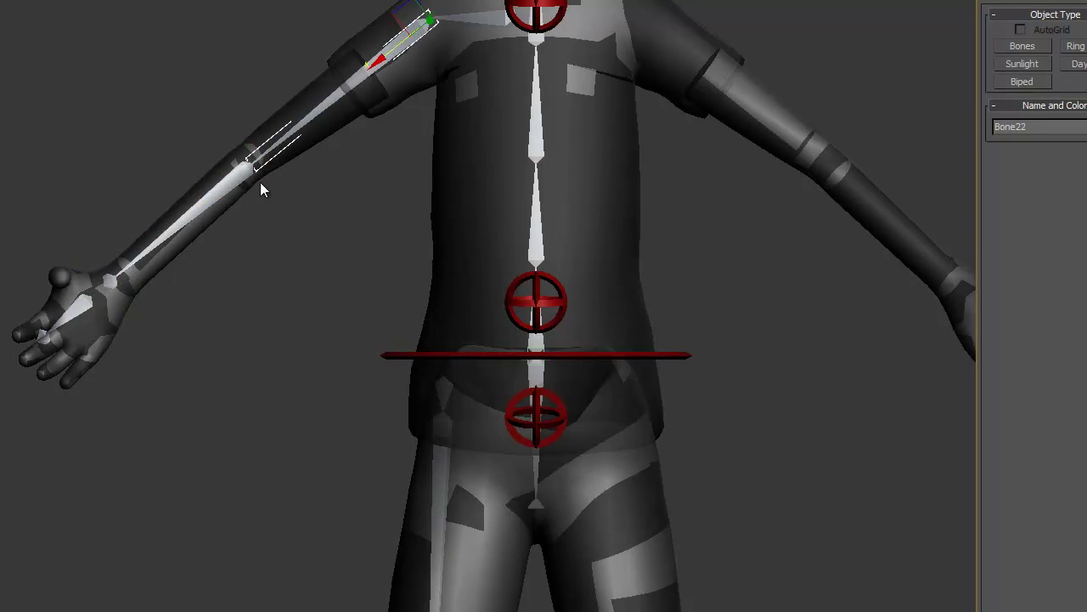
left_click(270, 176)
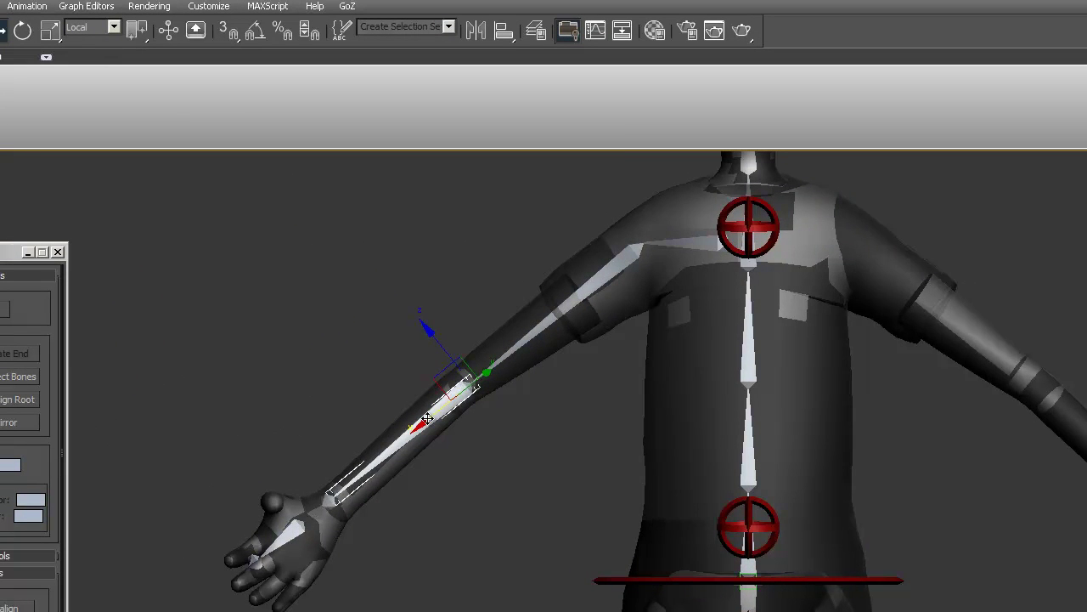
left_click(610, 270)
left_click(23, 31)
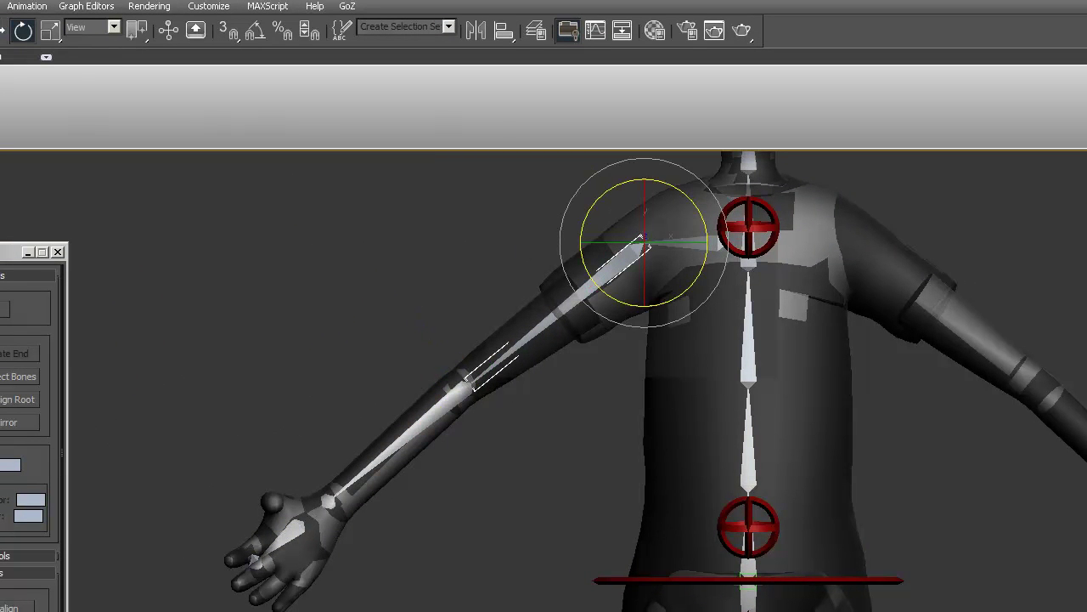
key("w")
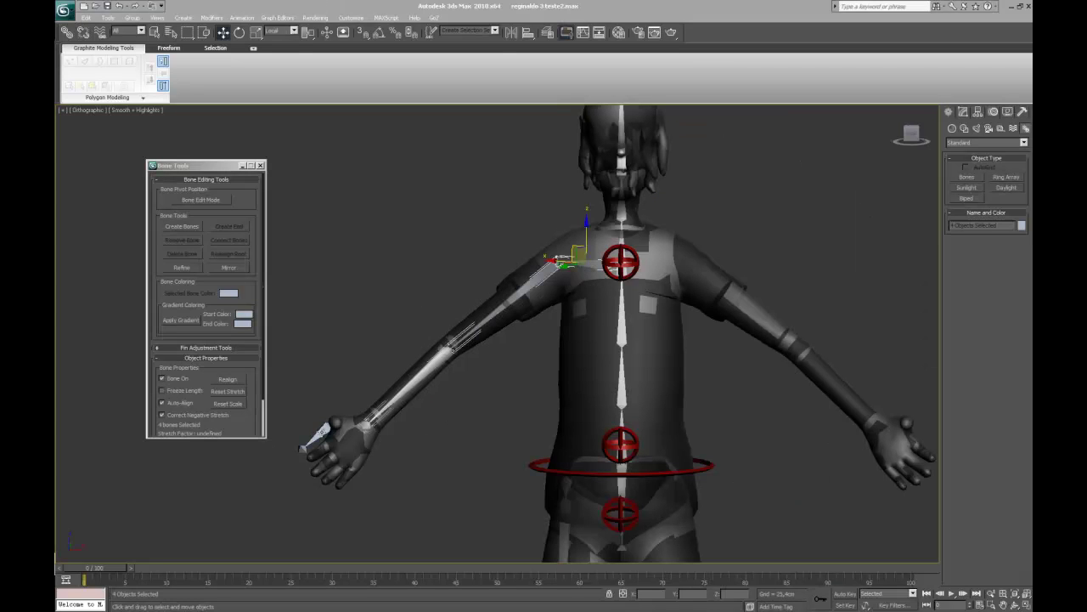
- Realign the displaced hand bone to the wrist end bone
left_click(307, 434)
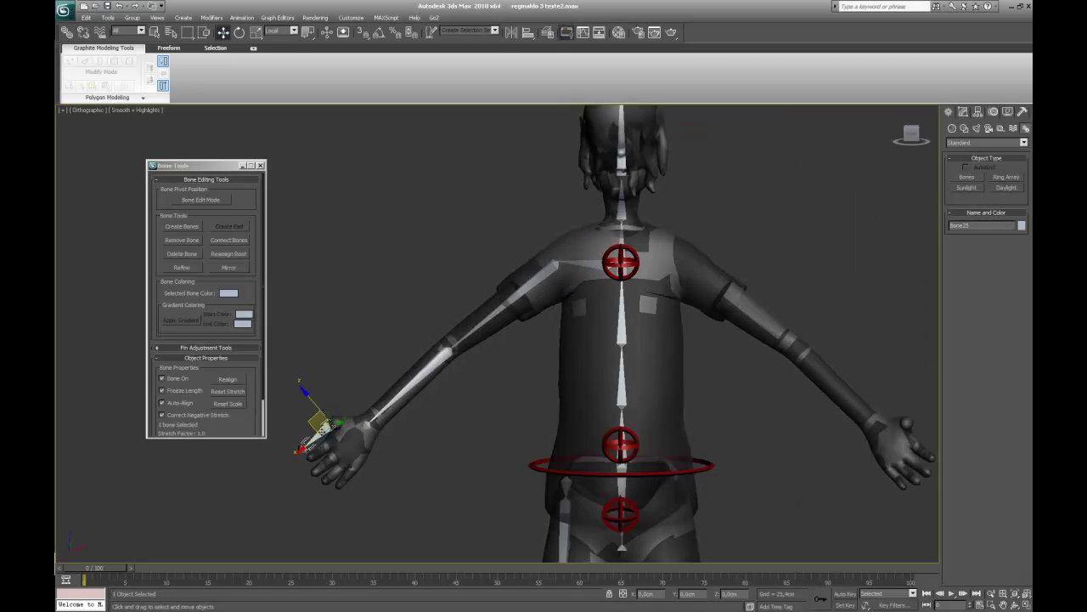
left_click(529, 32)
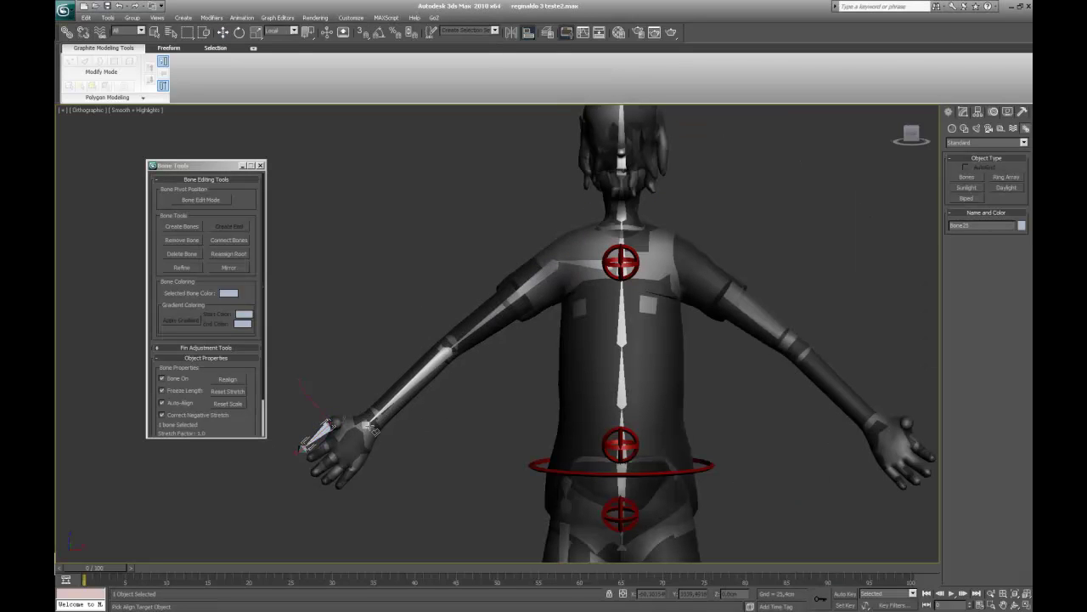
left_click(372, 429)
left_click(546, 392)
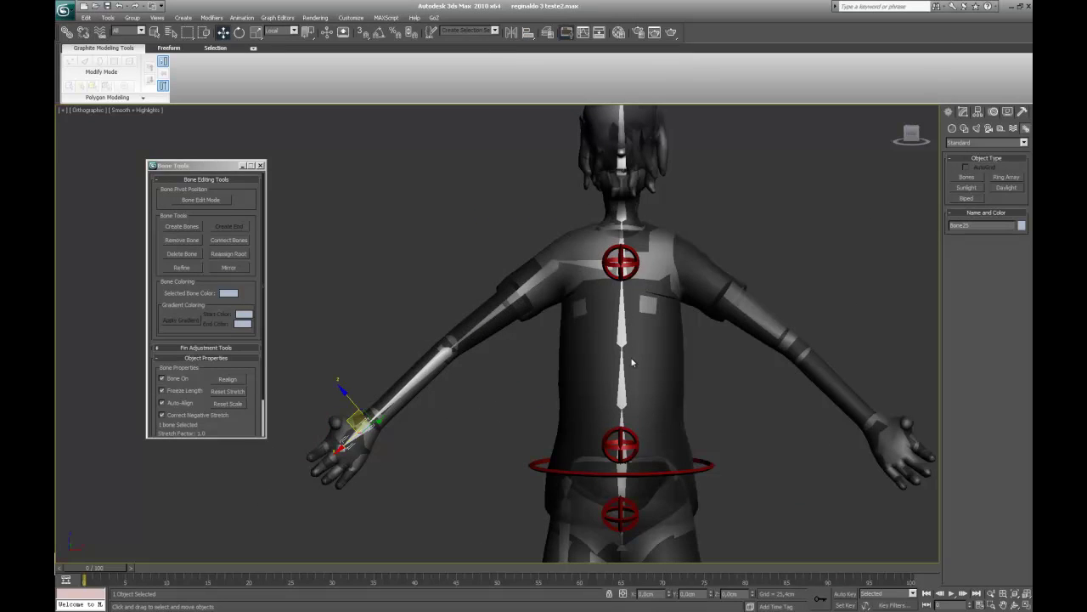
- Reset the stretch of the whole right clavicle and arm bone chain and turn on Freeze Length for it
double_click(585, 264)
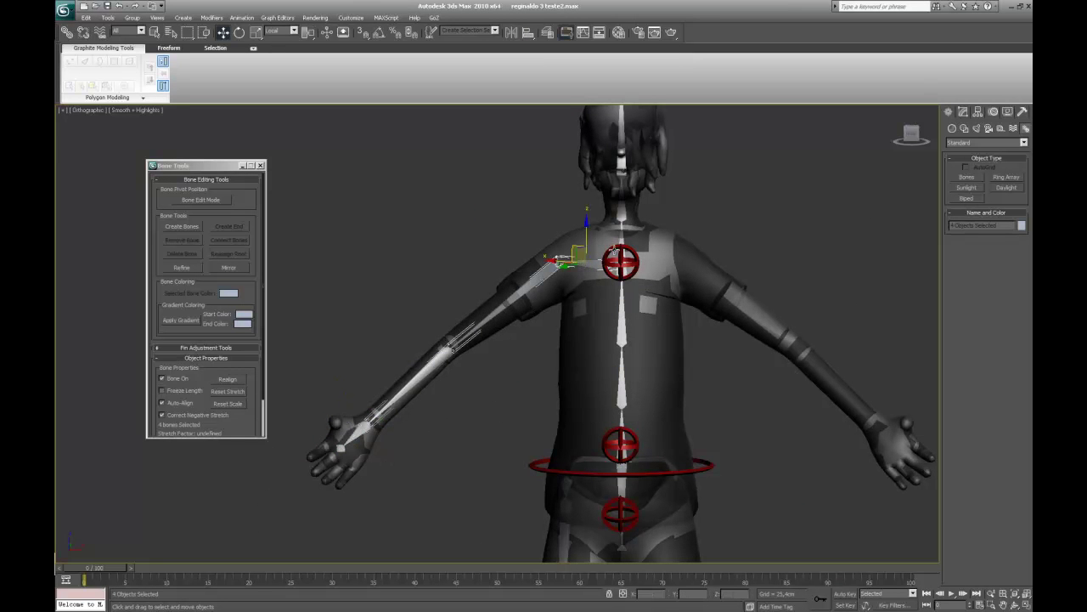
left_click(215, 392)
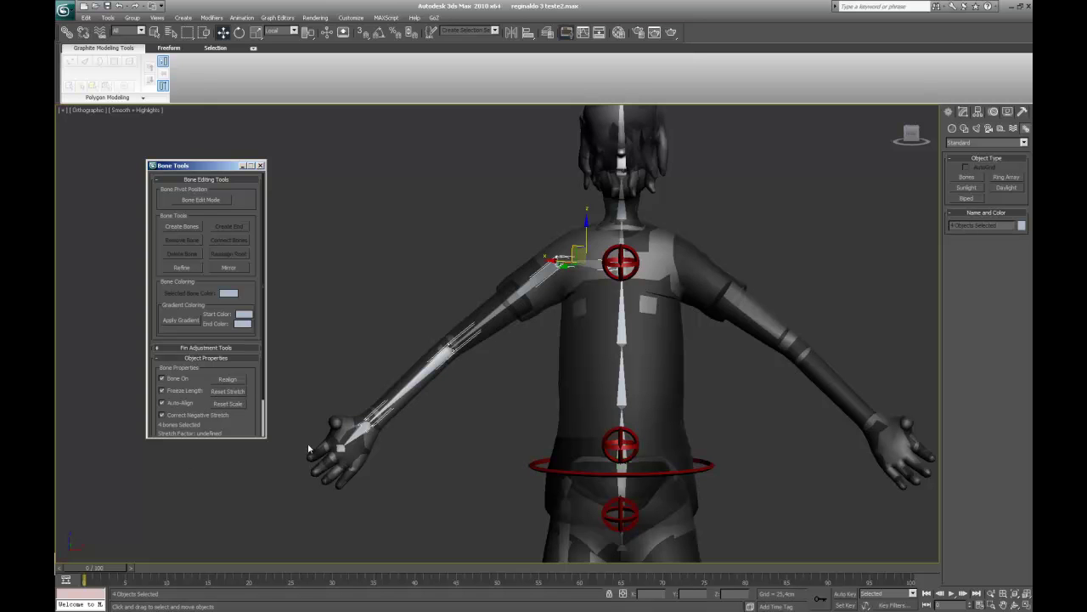
left_click(498, 384)
- Clone the upper arm bone to a spot above the right arm and add an end bone to the copy
left_click(520, 293)
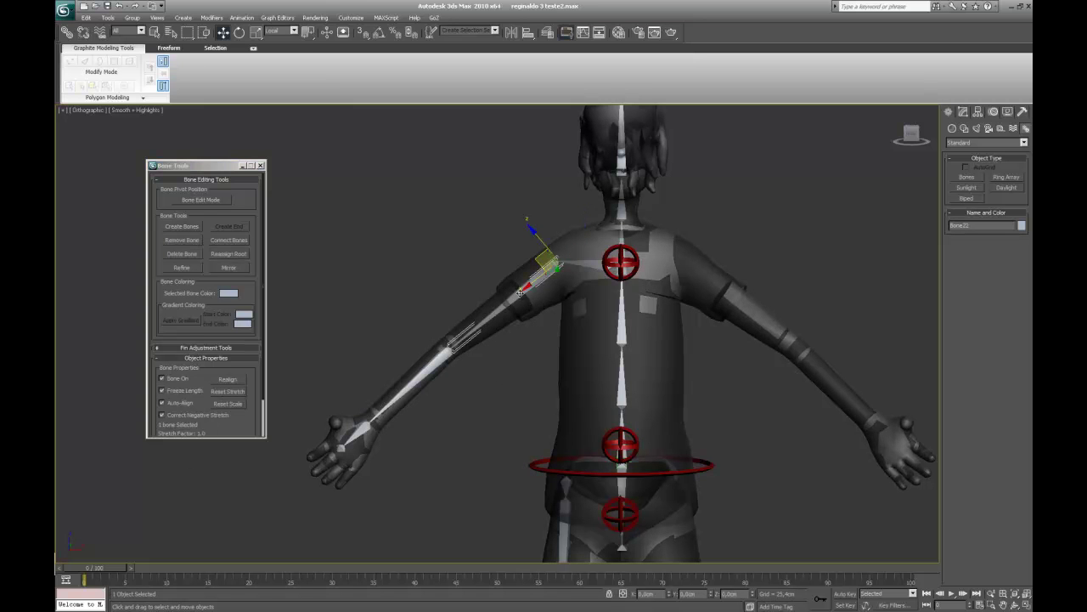
left_click_drag(520, 294, 503, 217, "shift")
left_click(546, 353)
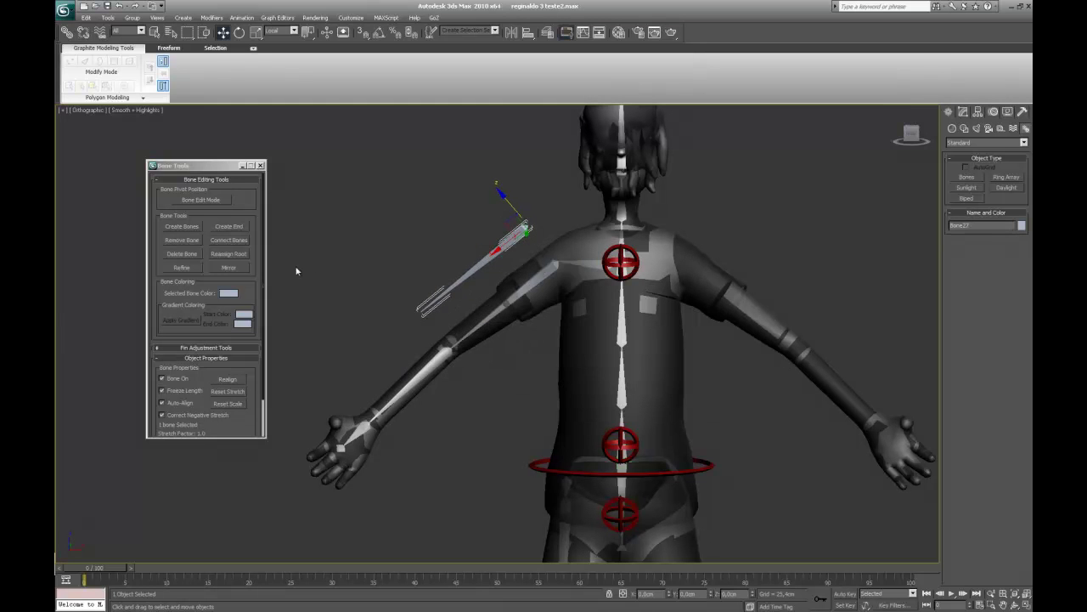
left_click(502, 242)
- Turn off Freeze Length for the copied upper arm bones and move their end bone along local X to roughly halve the length
double_click(518, 234)
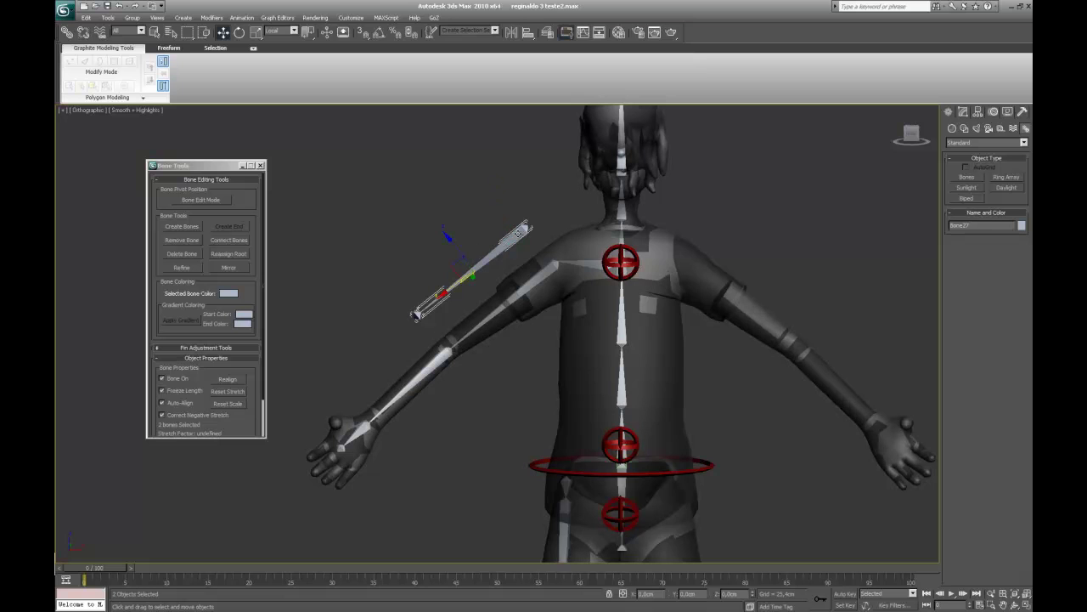
left_click(163, 391)
left_click(408, 338)
left_click(416, 316)
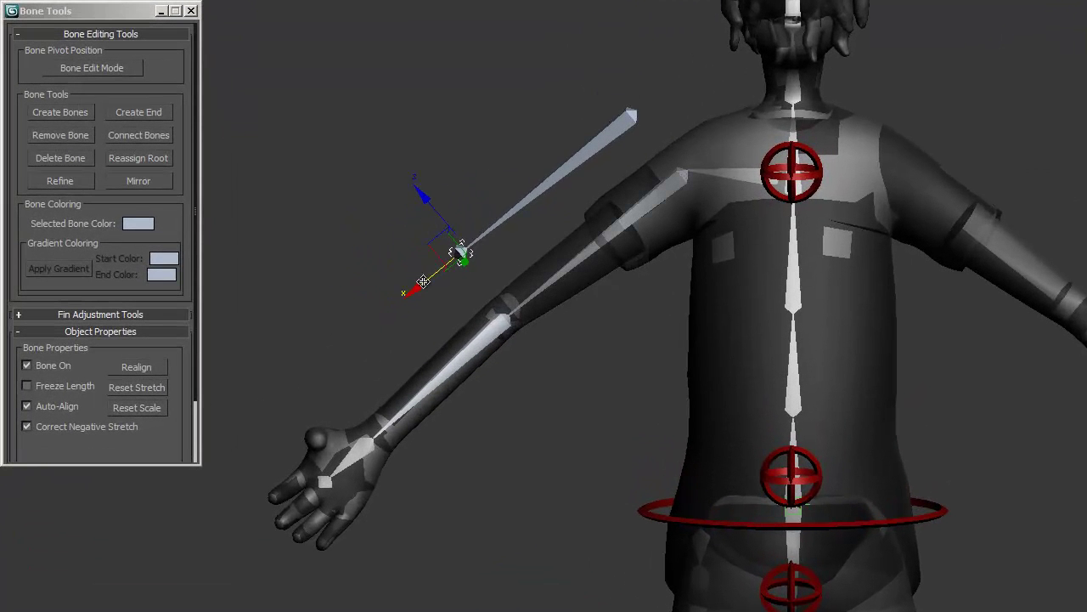
left_click_drag(407, 302, 476, 255)
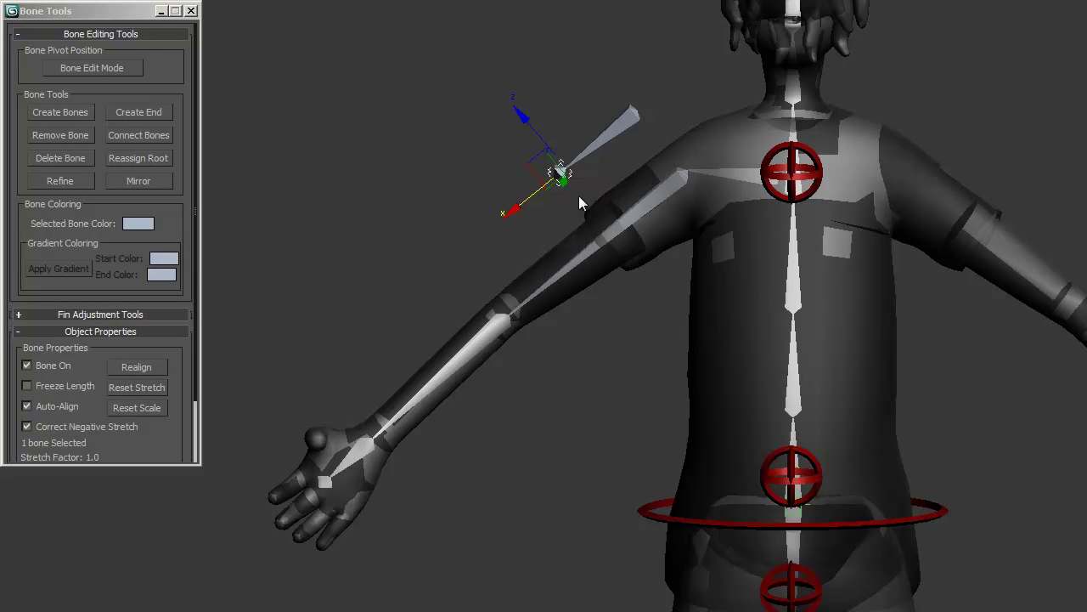
- Reset the stretch of the shortened copy and its end bone, and turn Freeze Length back on for both
left_click(601, 142, "ctrl")
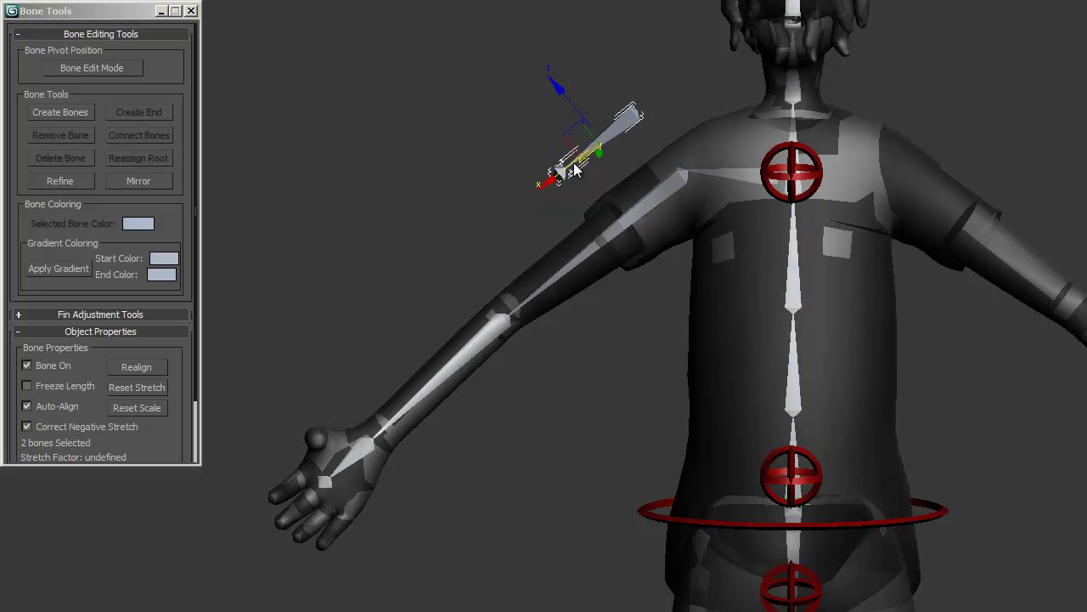
left_click(138, 390)
left_click(31, 386)
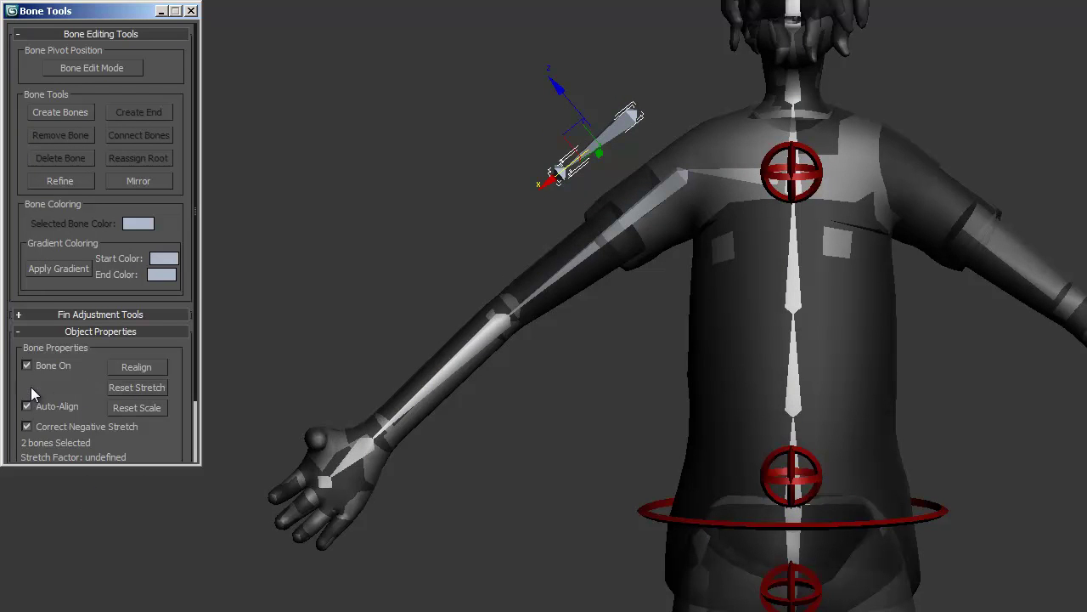
- Align the shortened copy to the original upper arm bone in pivot position and orientation on X, Y and Z
left_click(619, 135)
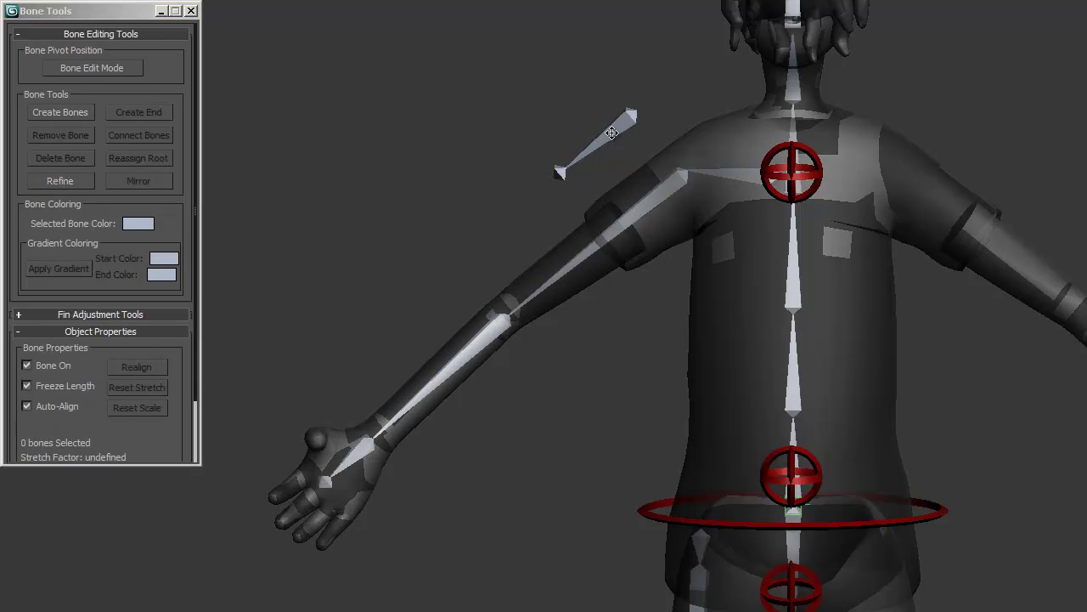
key("alt+a")
left_click(646, 210)
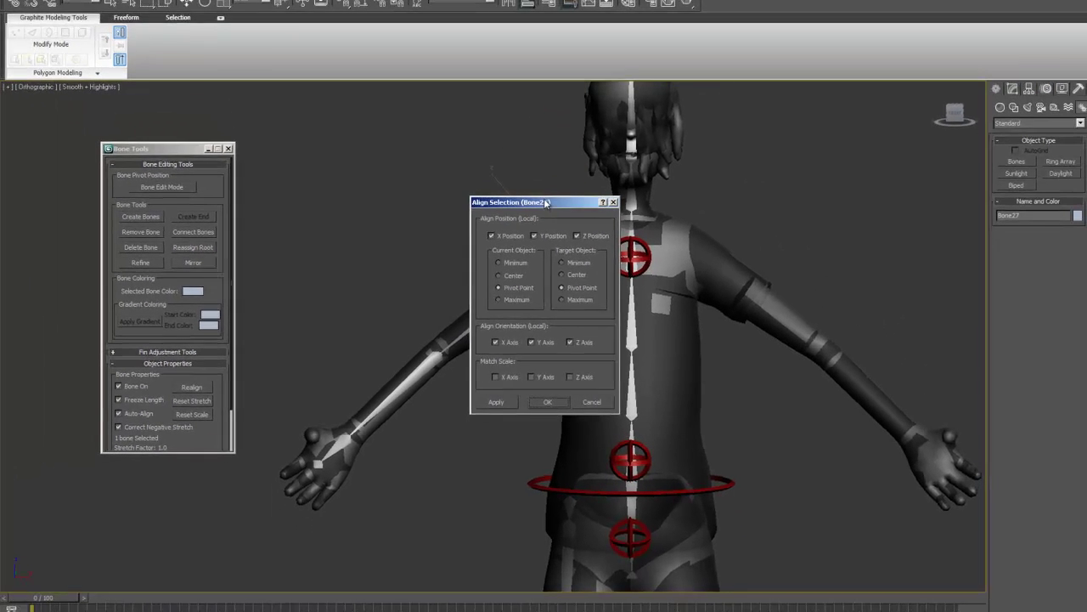
left_click_drag(546, 202, 789, 197)
left_click(790, 395)
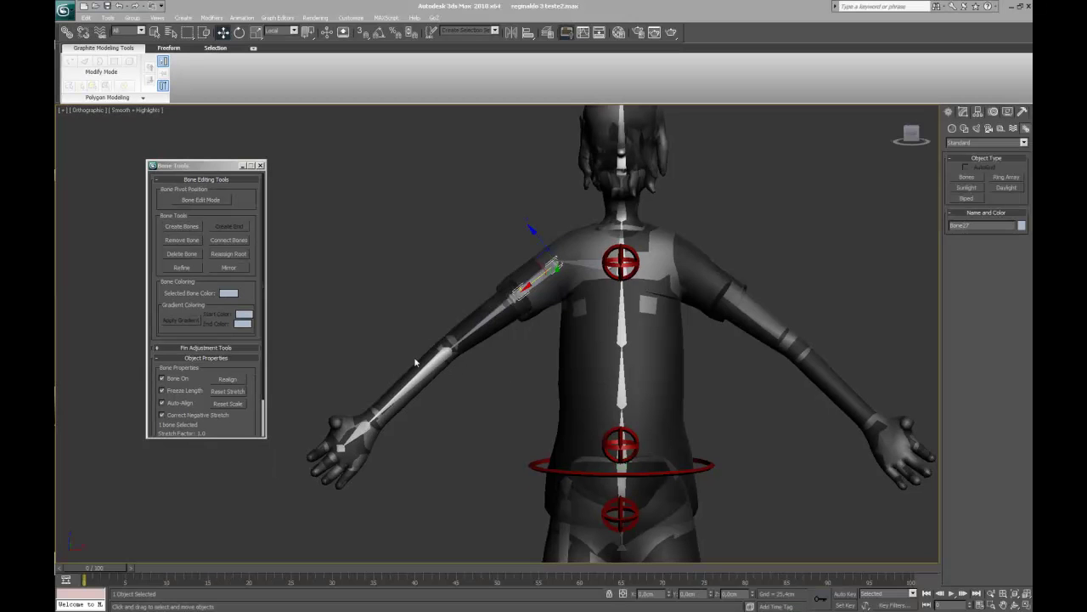
- Clone the forearm bone along its local X axis to start about mid-forearm and add an end bone to the copy
left_click(428, 367)
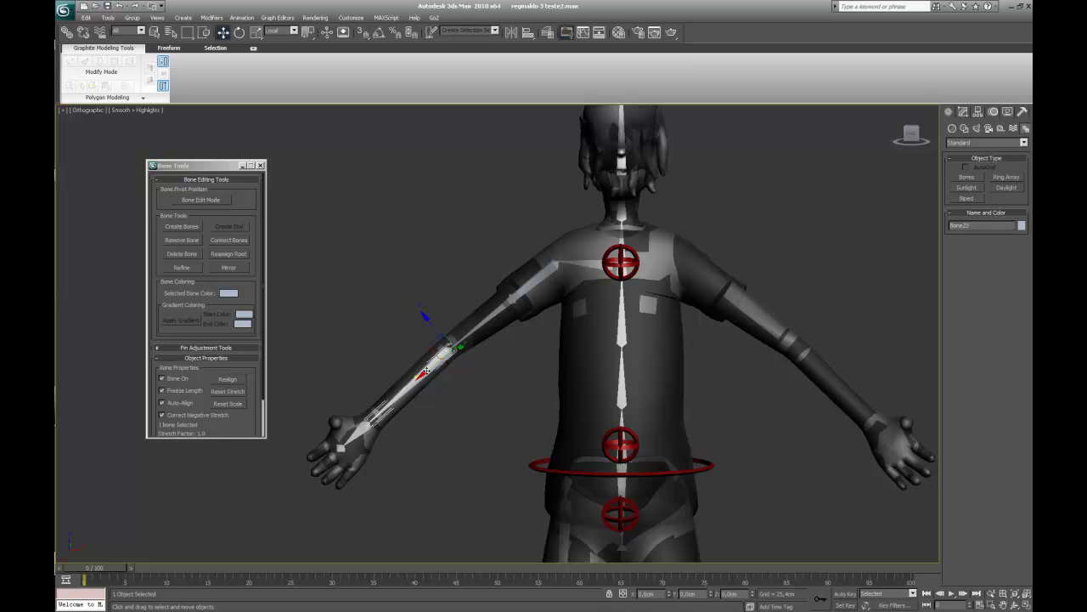
mouse_move(429, 367)
left_mouse_down()
mouse_move(382, 407)
mouse_move(425, 373)
mouse_move(393, 406)
mouse_move(418, 393)
mouse_move(399, 398)
mouse_move(411, 405)
left_mouse_up()
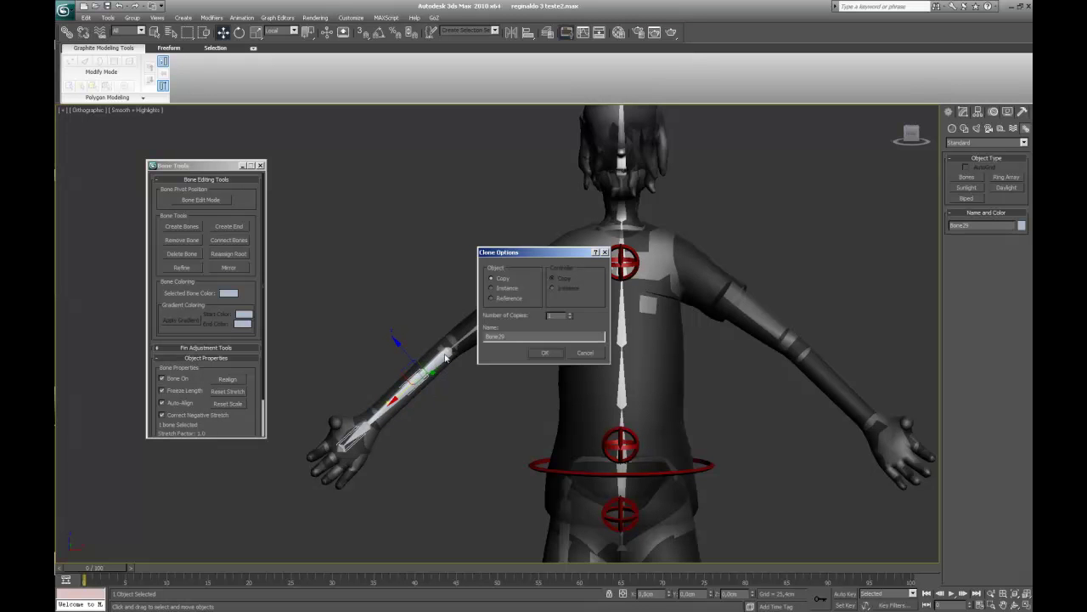
left_click(554, 354)
left_click(242, 231)
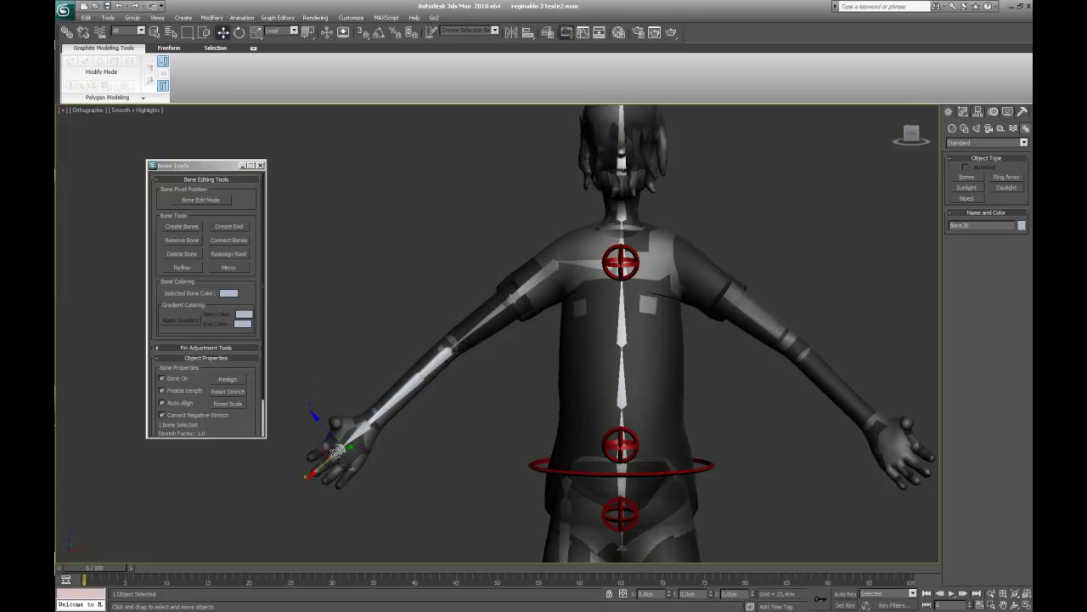
- Turn off Freeze Length for the copied forearm bones and move their end bone back along the arm to the wrist
left_click(420, 375, "ctrl")
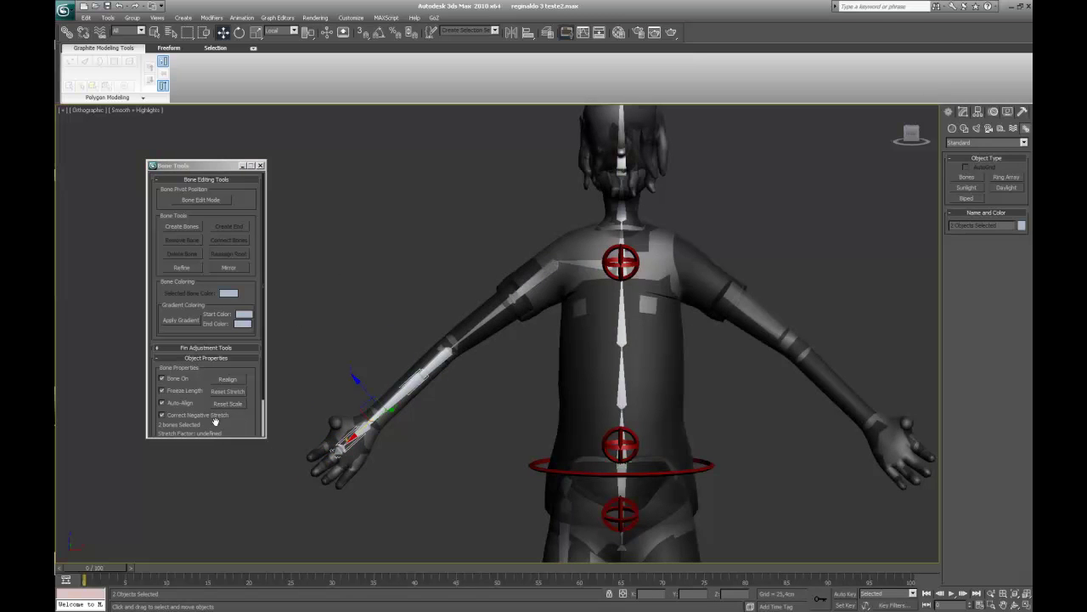
left_click(164, 392)
left_click(338, 450)
mouse_move(337, 450)
left_mouse_down()
mouse_move(360, 444)
mouse_move(351, 446)
left_mouse_up()
scroll(382, 425, "up", 4)
middle_click_drag(385, 423, 588, 266)
scroll(429, 360, "up", 5)
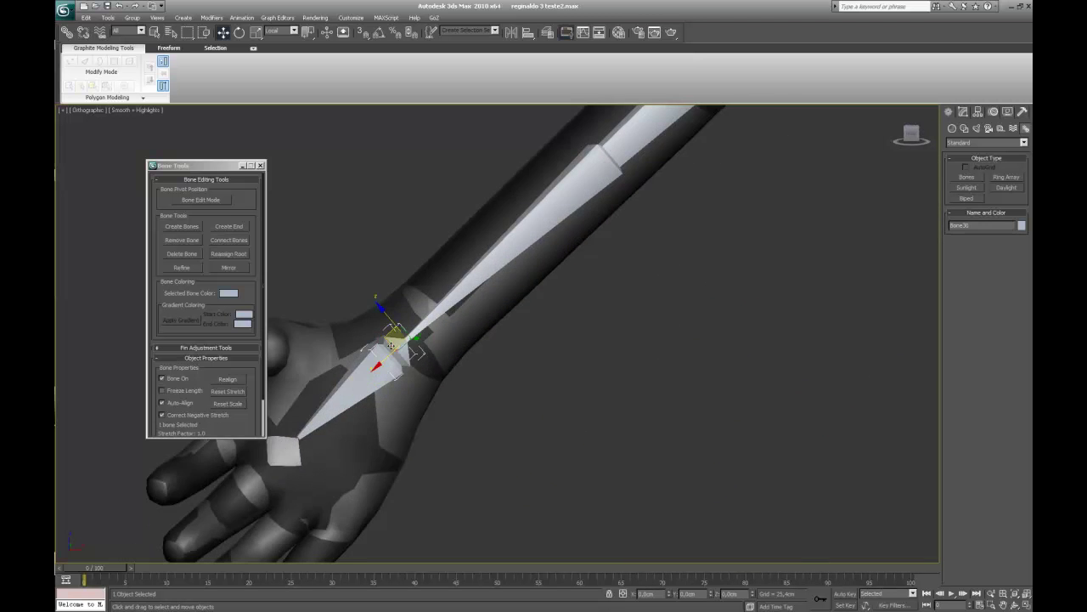
- Reset the stretch of the shortened forearm copy and turn its Freeze Length back on
scroll(472, 390, "down", 3)
left_click(538, 256)
left_click(235, 391)
left_click(166, 393)
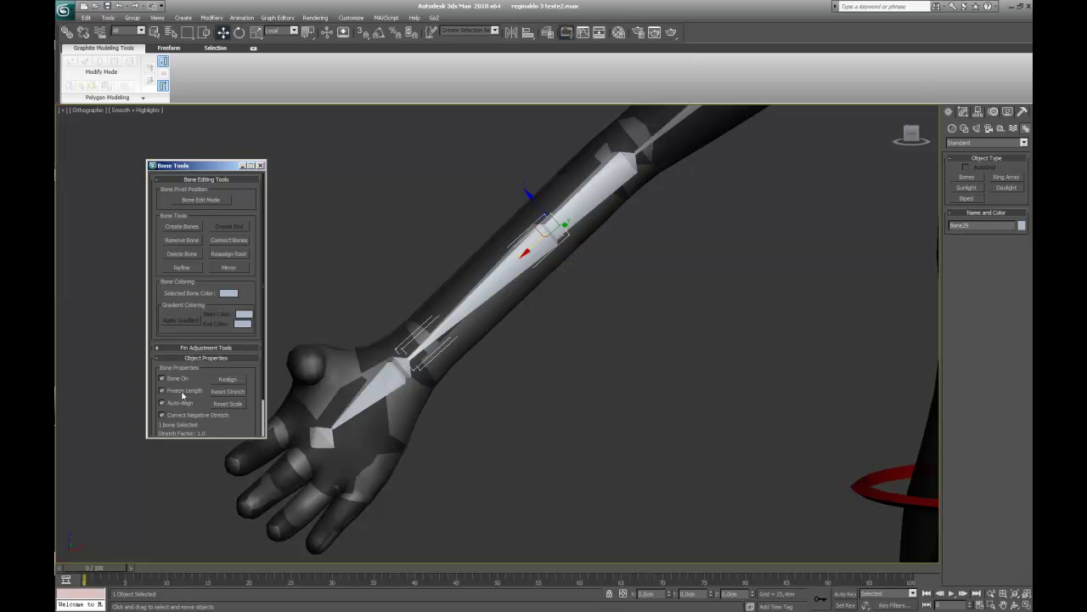
- Refine the shortened forearm copy at about its middle to split it into two bones
left_click(182, 267)
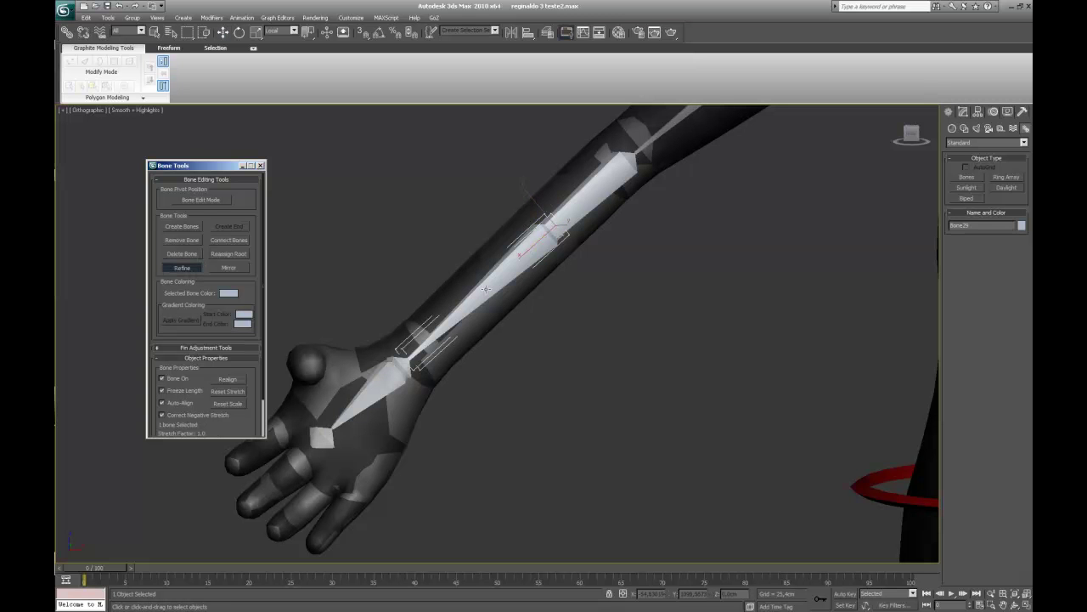
left_click(486, 289)
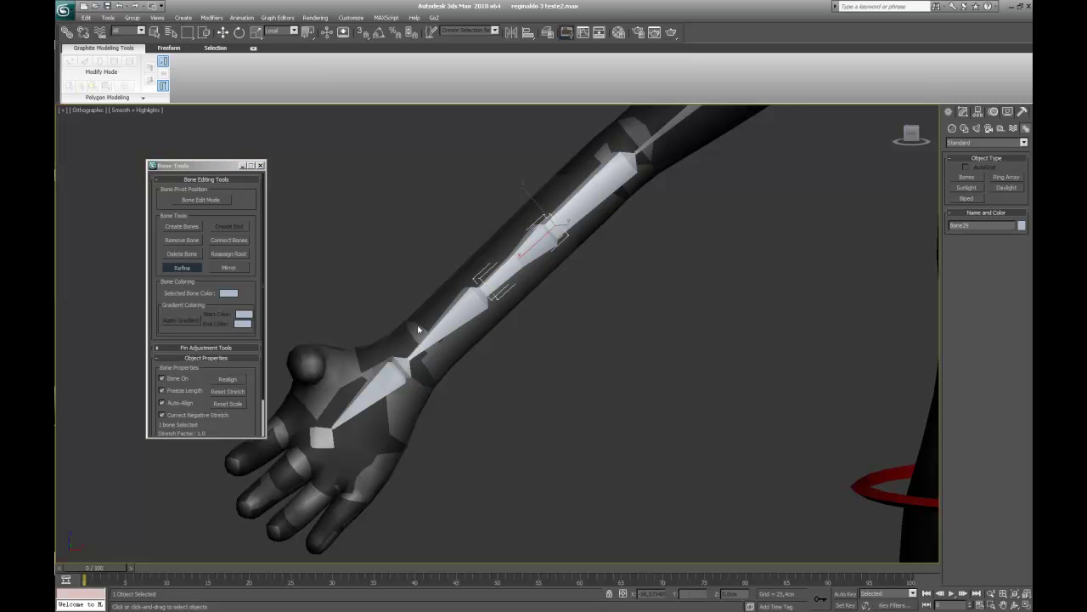
scroll(565, 244, "down", 3)
middle_click_drag(643, 365, 534, 388)
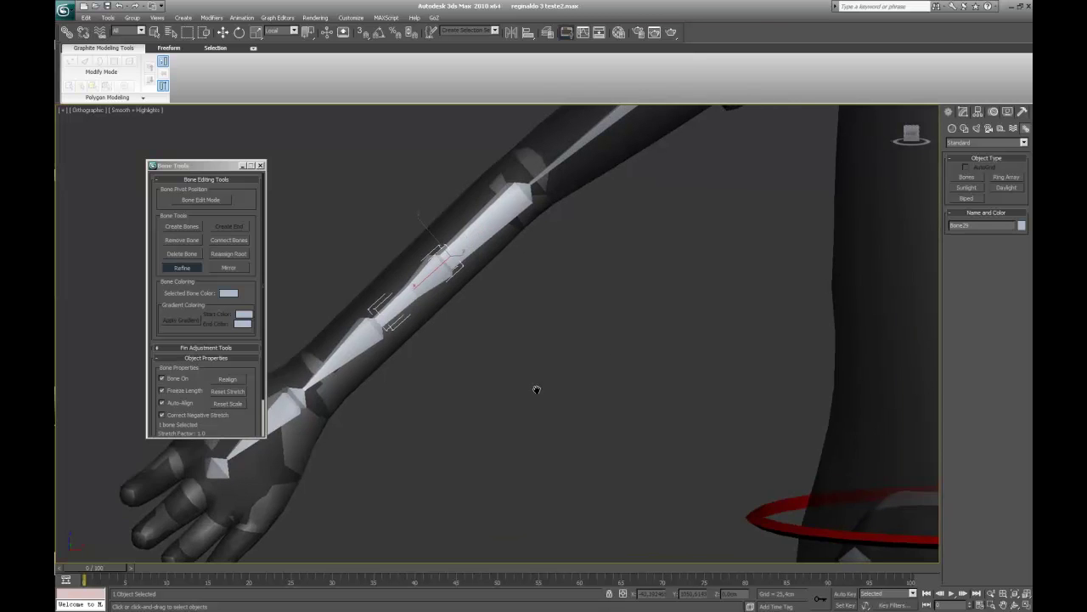
scroll(538, 393, "down", 3)
scroll(510, 366, "down", 2)
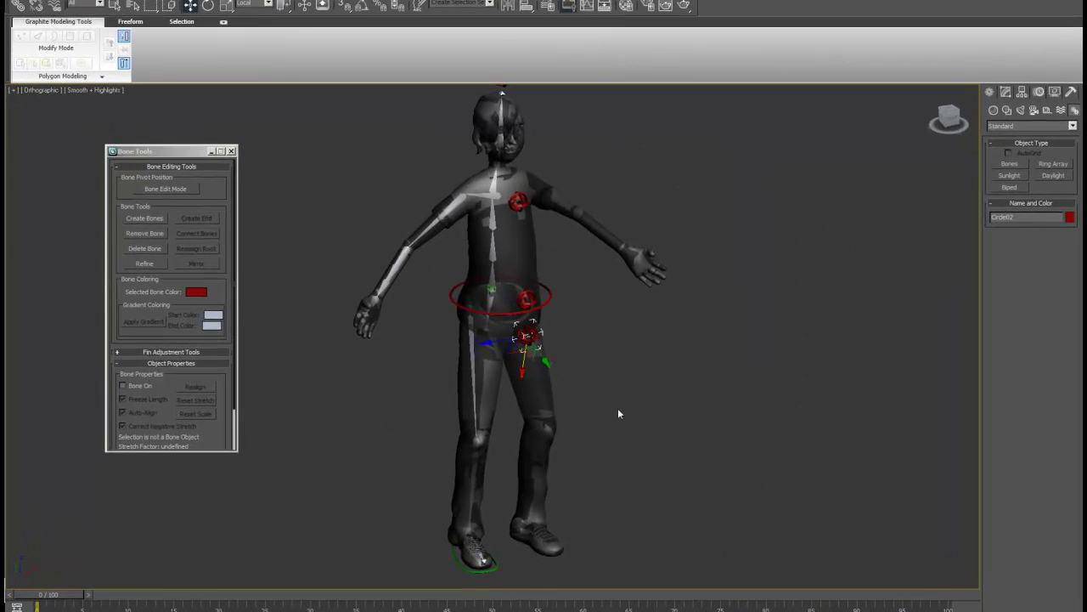
- Clone the red spherical control in front of the hips as a copy placed beside the character's right hand
left_click(579, 353)
left_click(530, 339)
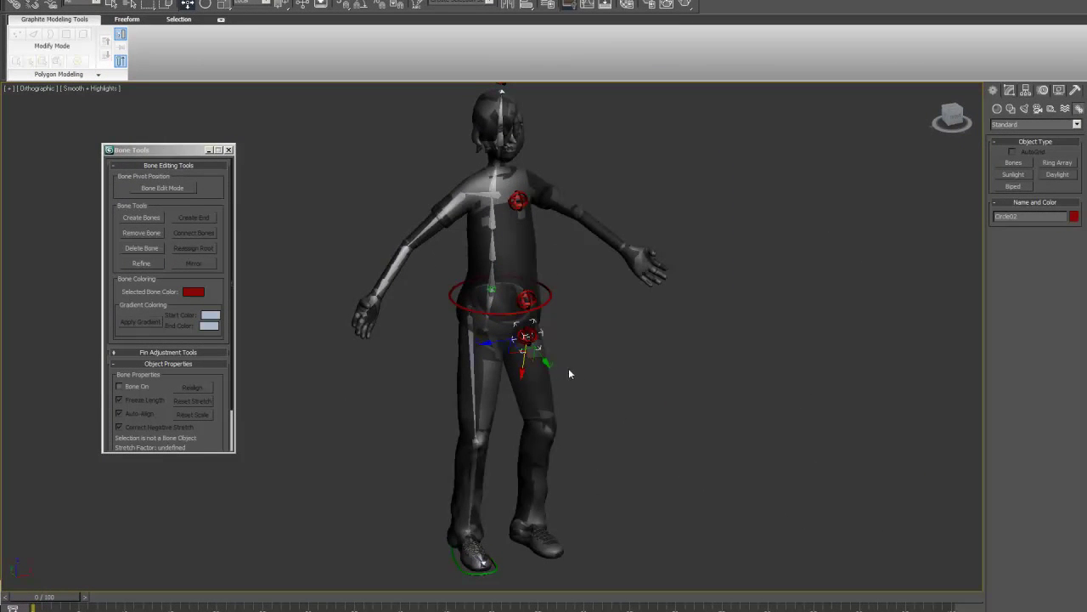
left_click_drag(496, 341, 365, 359, "shift")
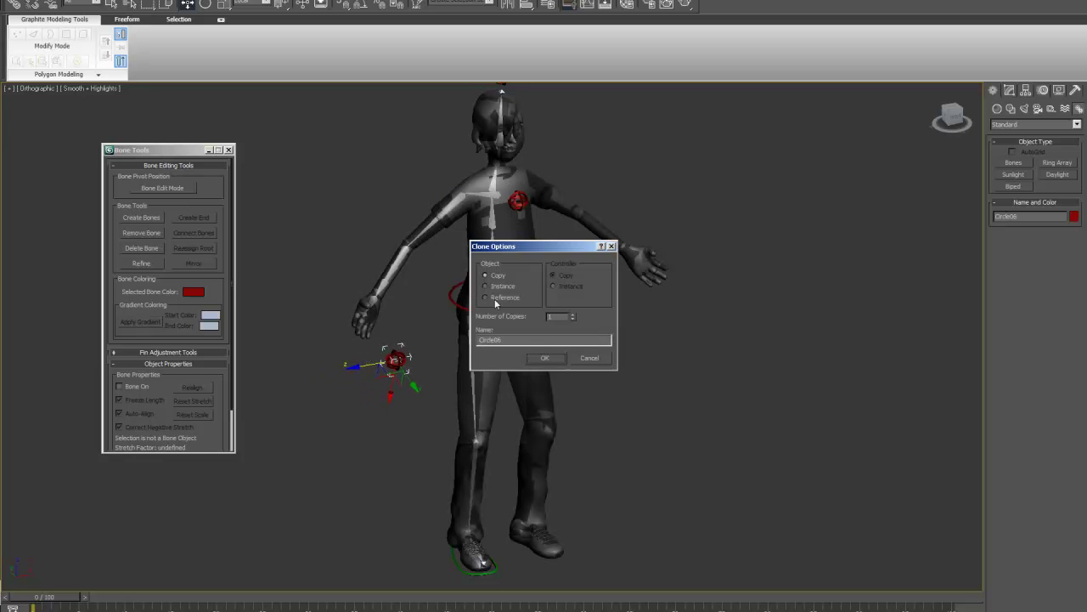
left_click(554, 361)
- Align the copied red control to the right wrist bone in pivot position and orientation on X, Y and Z
scroll(505, 397, "up", 8)
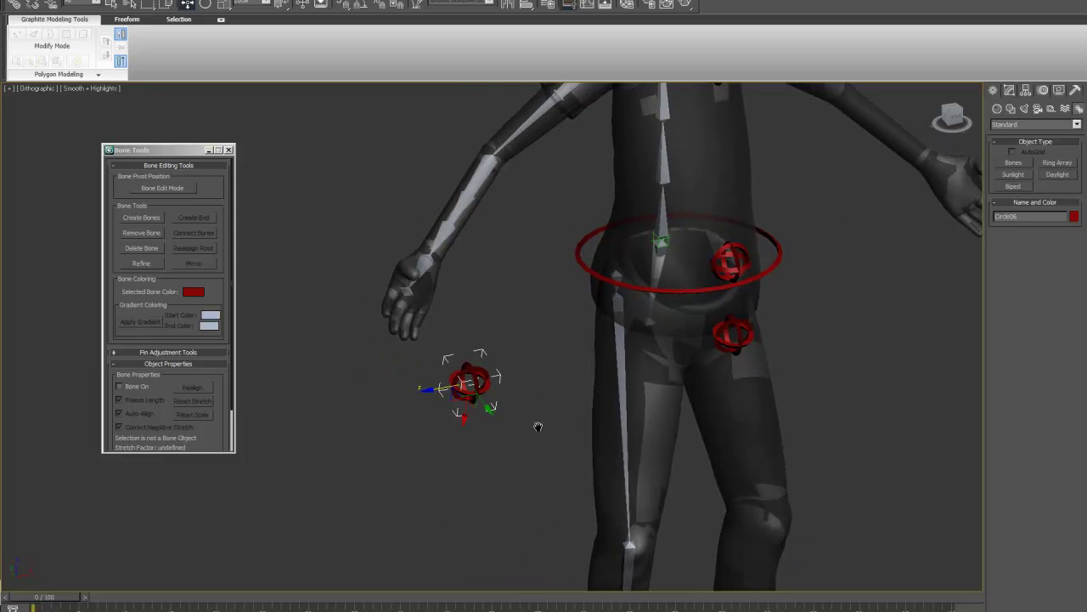
key("alt+a")
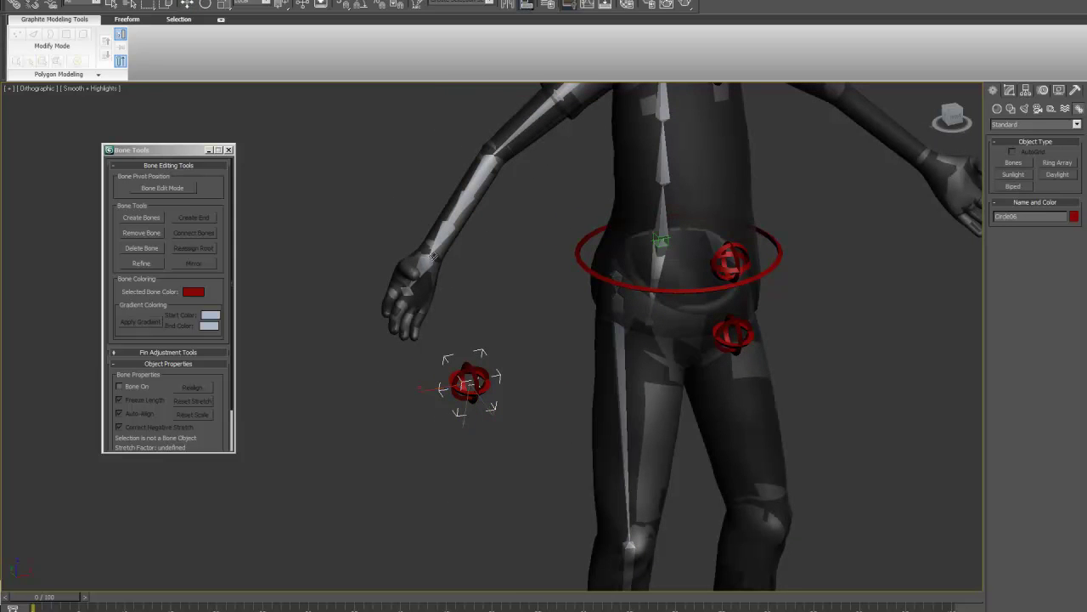
left_click(428, 262)
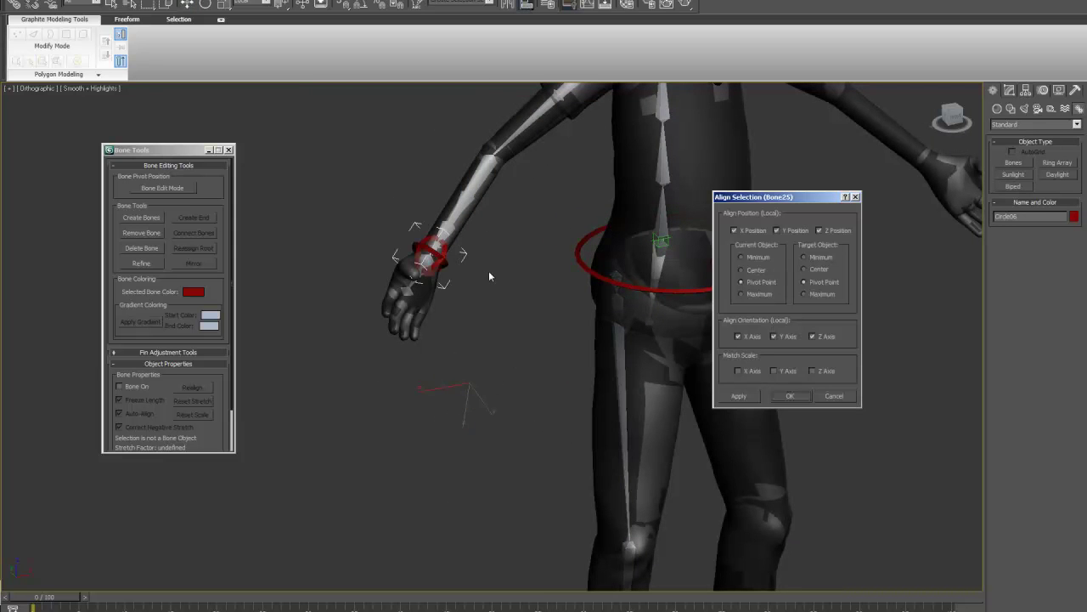
left_click(795, 394)
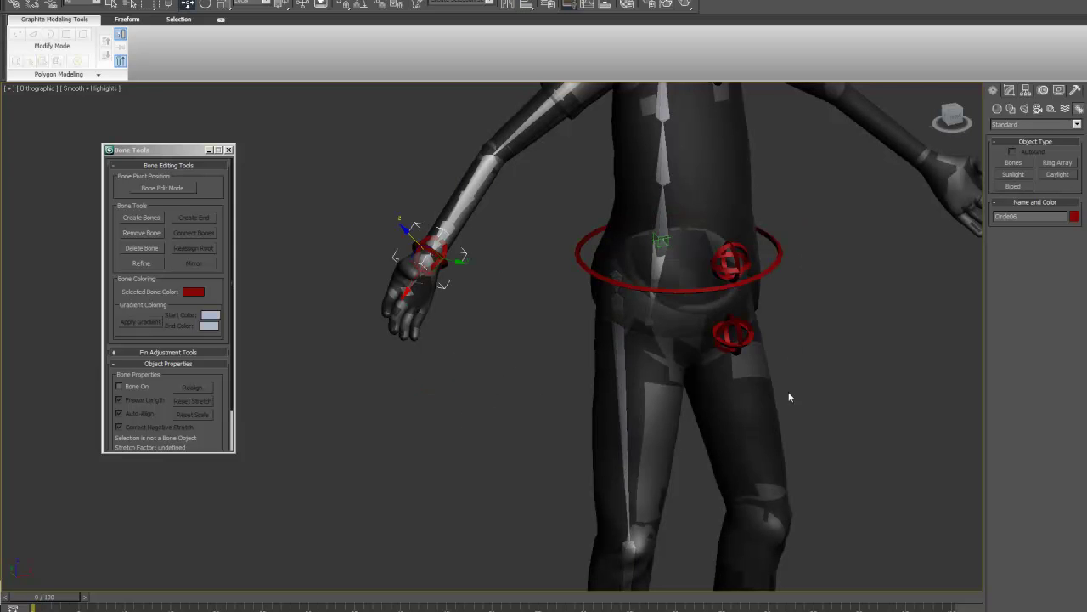
- Clone the wrist control as a copy along its local X axis up the forearm toward the elbow
middle_click_drag(540, 369, 503, 499)
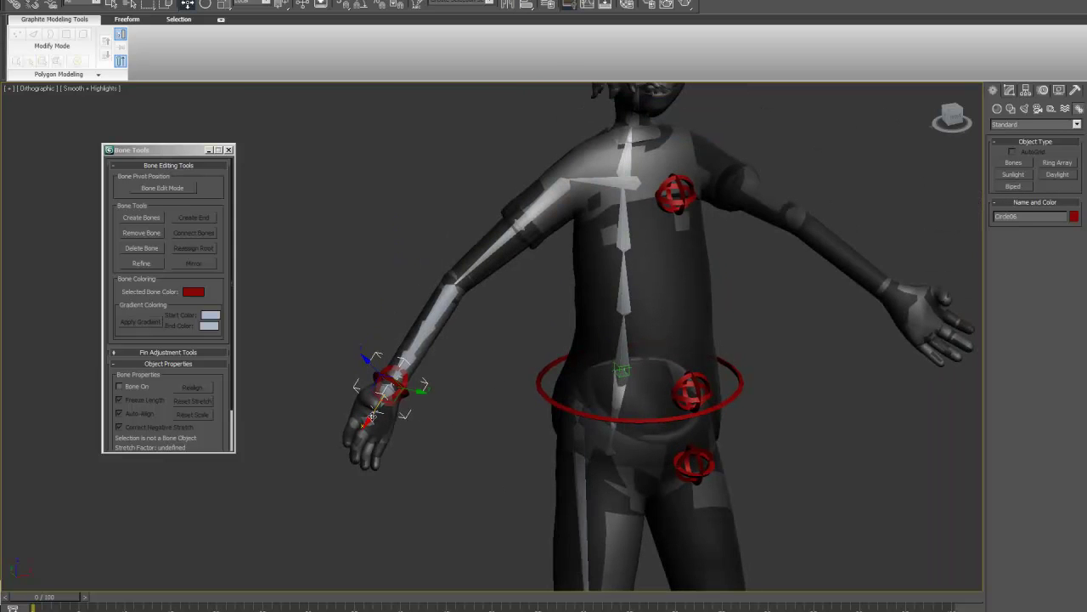
left_click_drag(371, 416, 451, 331, "shift")
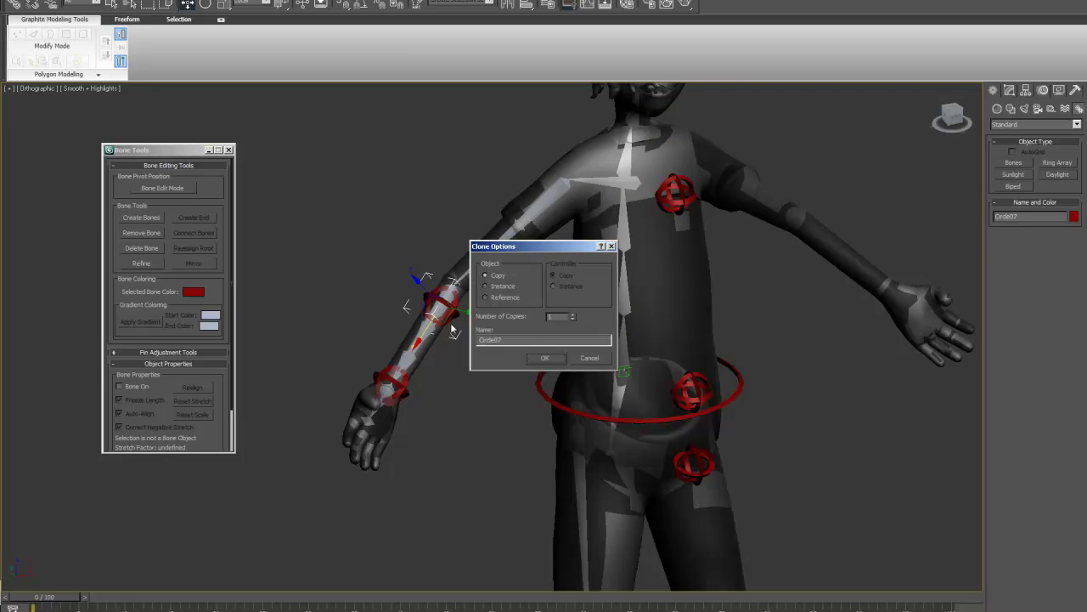
left_click(544, 358)
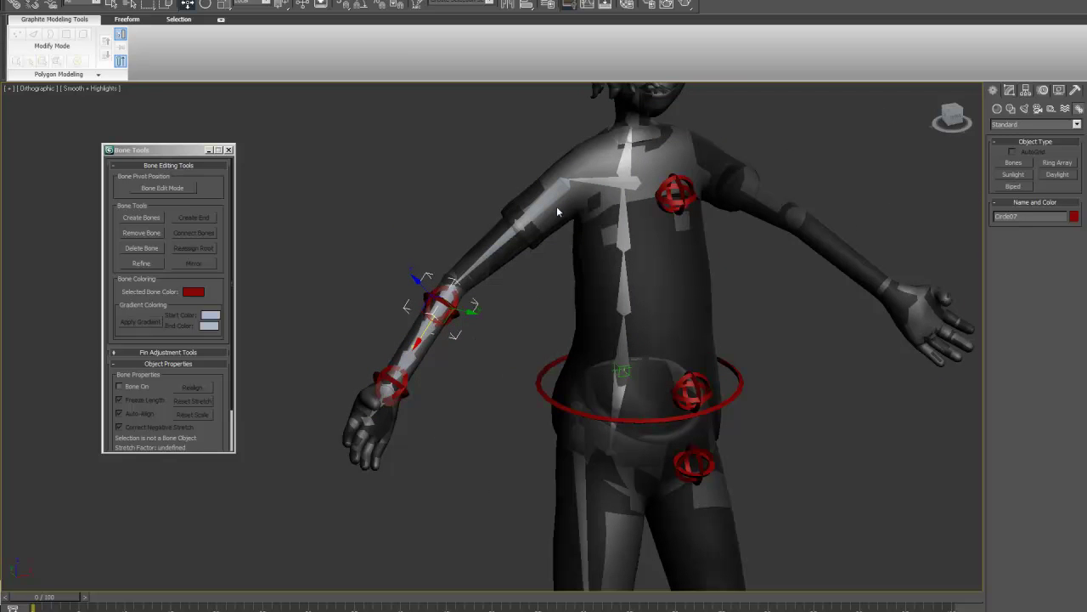
- Align the second control copy to the forearm bone at the elbow in pivot position and orientation on X, Y and Z
left_click(512, 8)
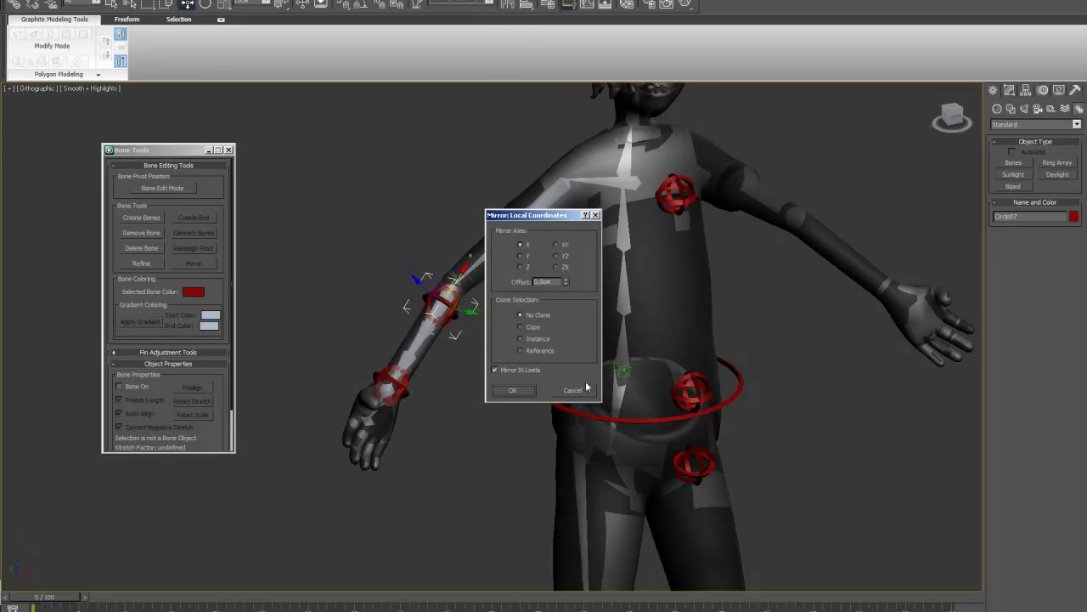
left_click(583, 375)
left_click(531, 5)
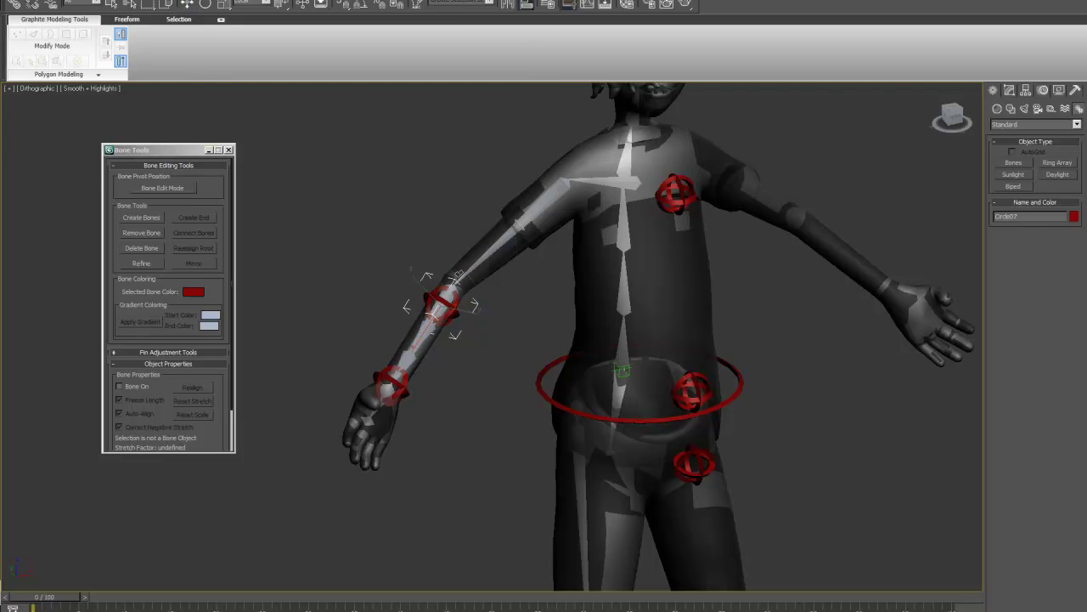
left_click(455, 284)
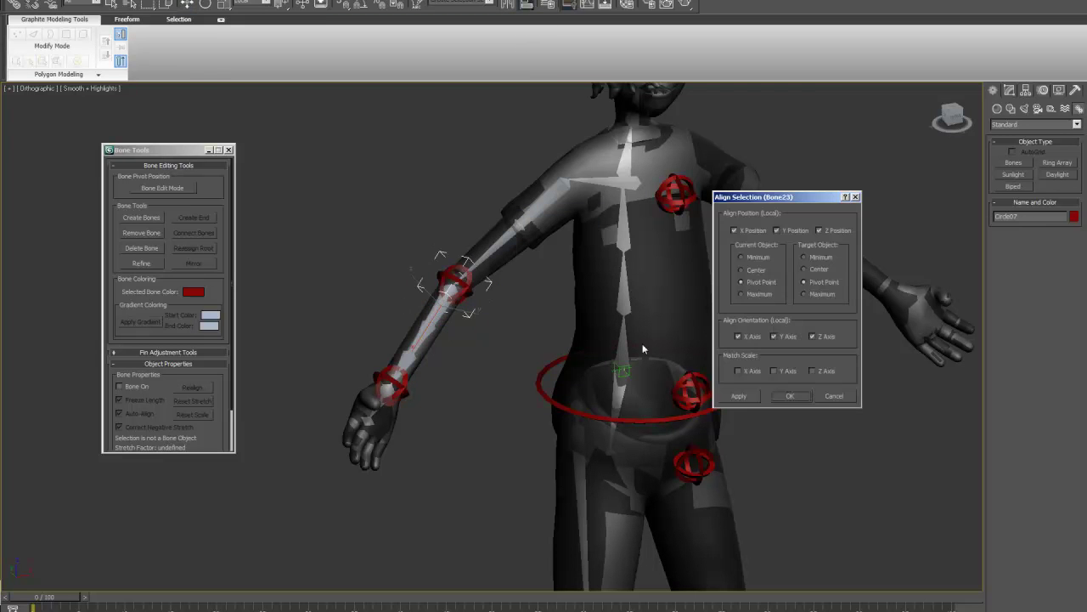
left_click(795, 396)
- Move the elbow control along its local Y axis to a short distance behind the elbow
left_click_drag(477, 287, 408, 269)
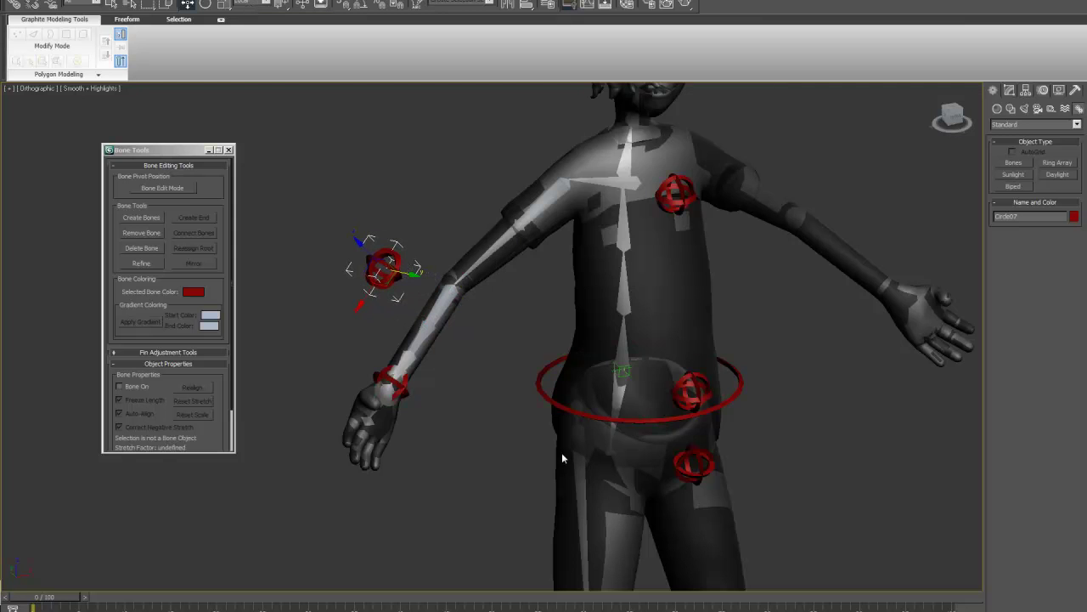
middle_click_drag(482, 465, 333, 488, "alt")
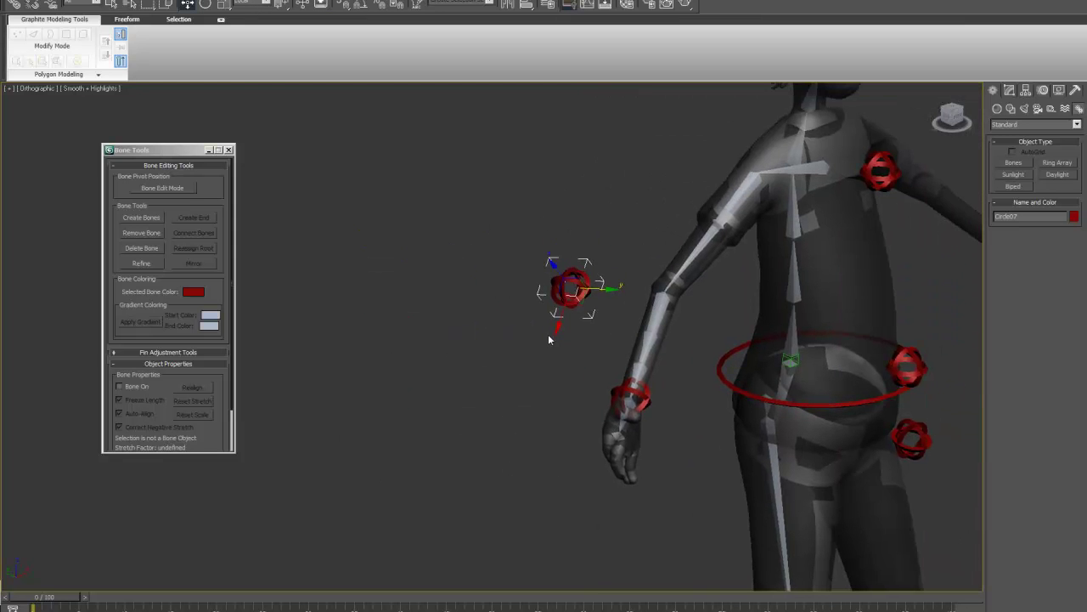
left_click_drag(602, 289, 625, 288)
middle_click_drag(610, 390, 357, 392)
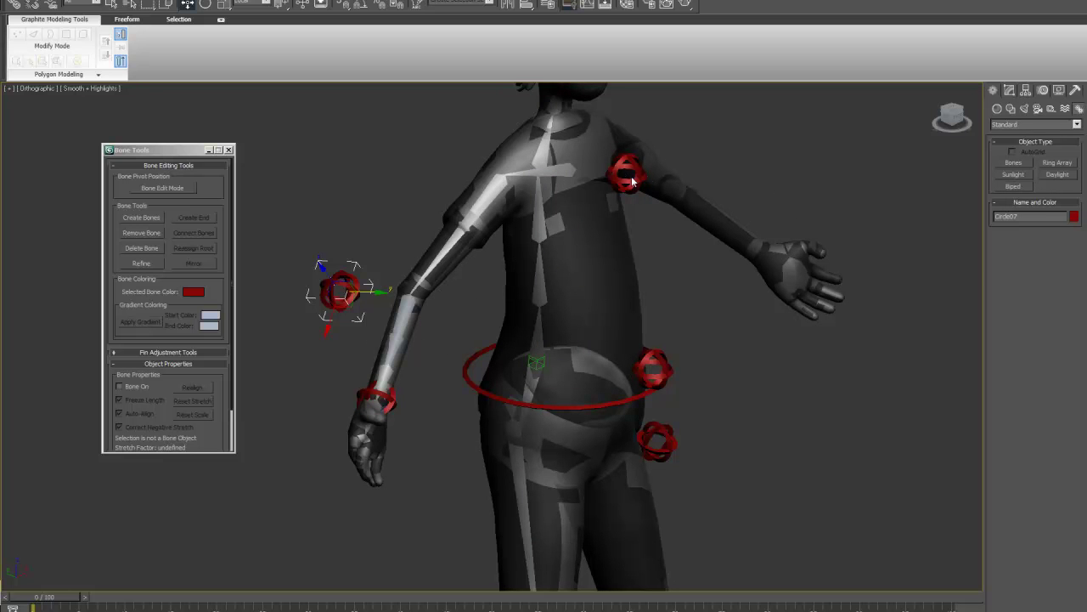
- Draw a small circle spline with a radius of about 1.47 cm beside the character's right foot in the top view
left_click(1011, 109)
left_click(1022, 174)
left_click(1019, 184)
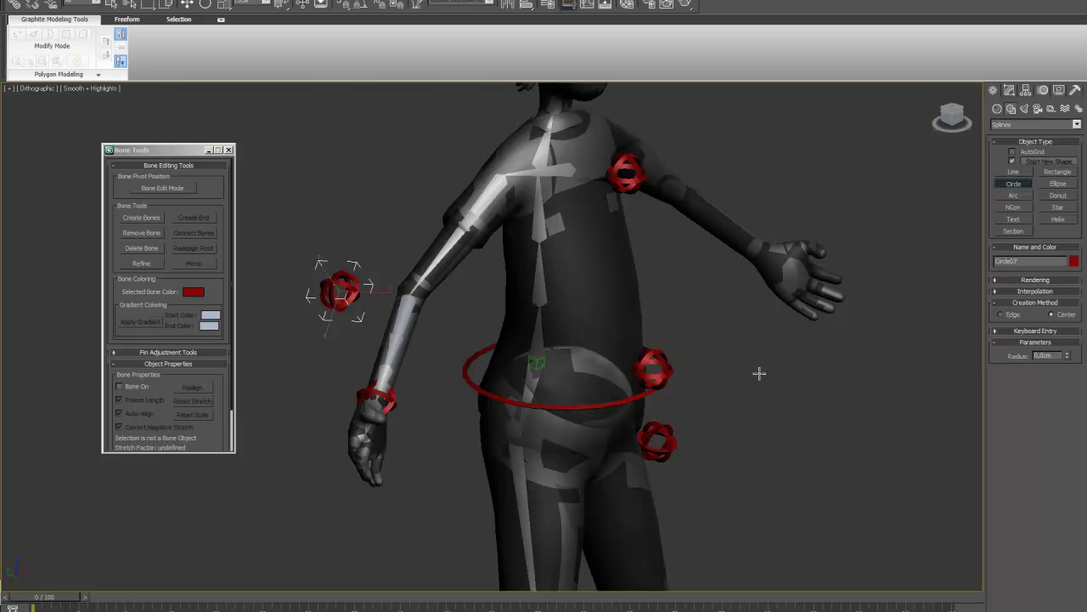
key("t")
scroll(570, 382, "up", 5)
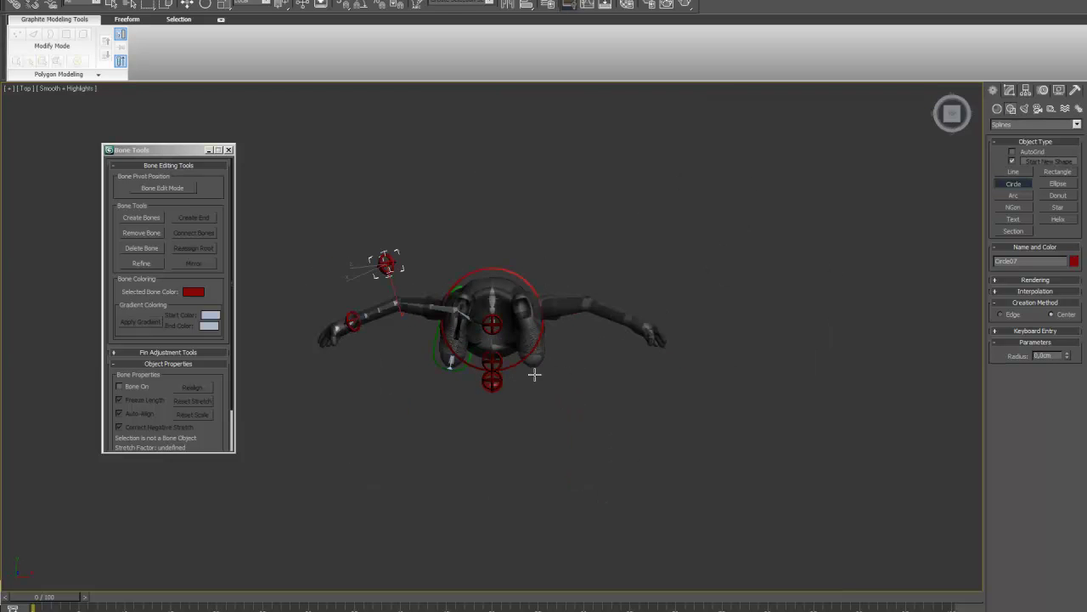
left_click_drag(416, 380, 425, 393)
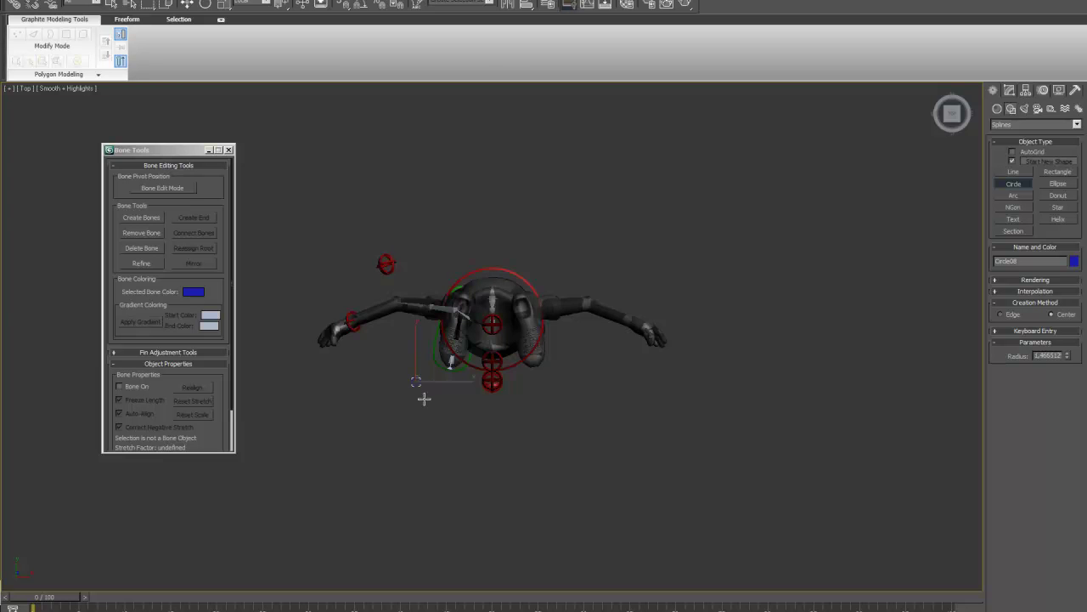
- Make the new circle render in the viewport as a radial tube with thickness 0.3556 cm and 3 sides
scroll(425, 393, "up", 5)
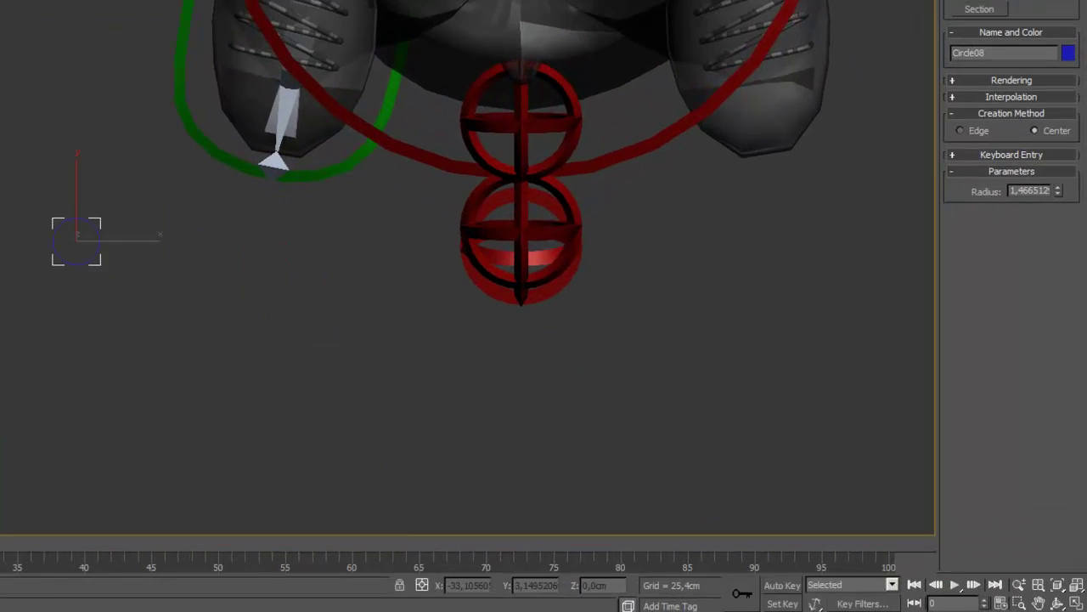
scroll(1008, 34, "down", 3)
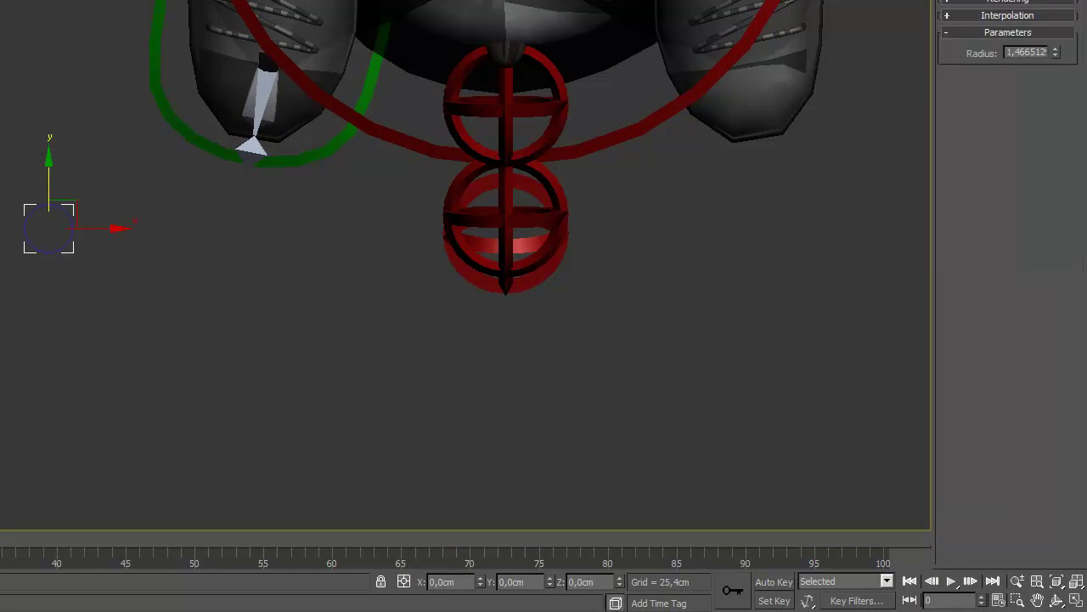
left_click(964, 3)
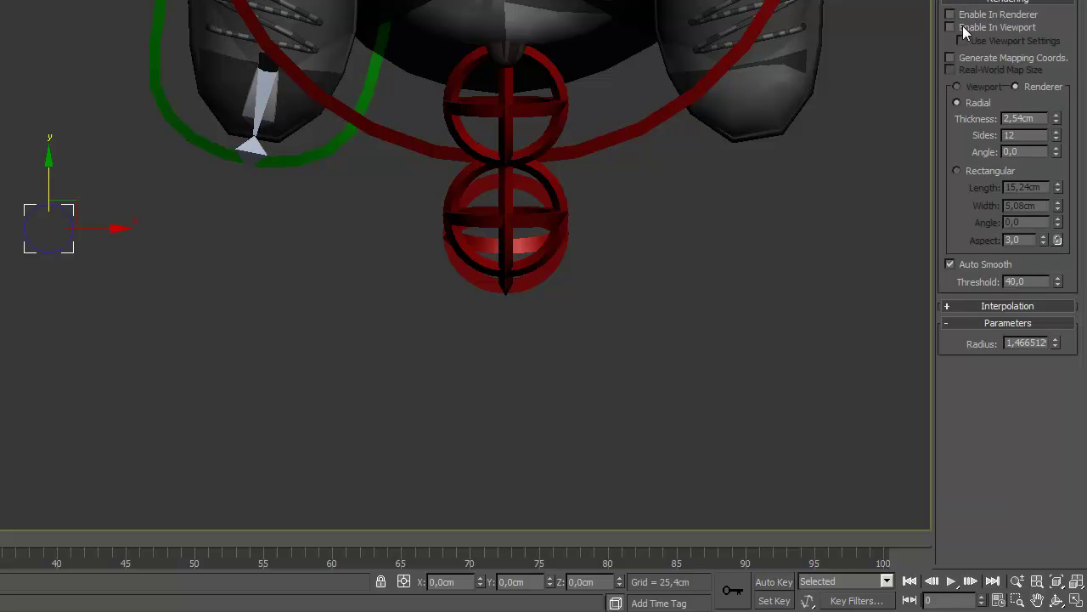
left_click(964, 28)
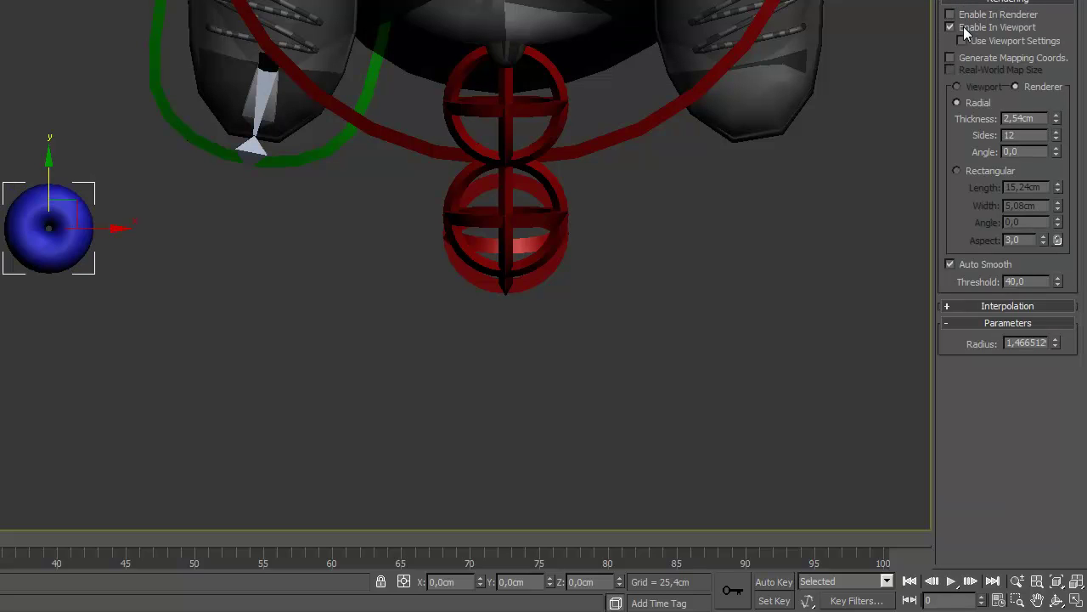
right_click(1057, 119)
left_click_drag(1056, 119, 1058, 109)
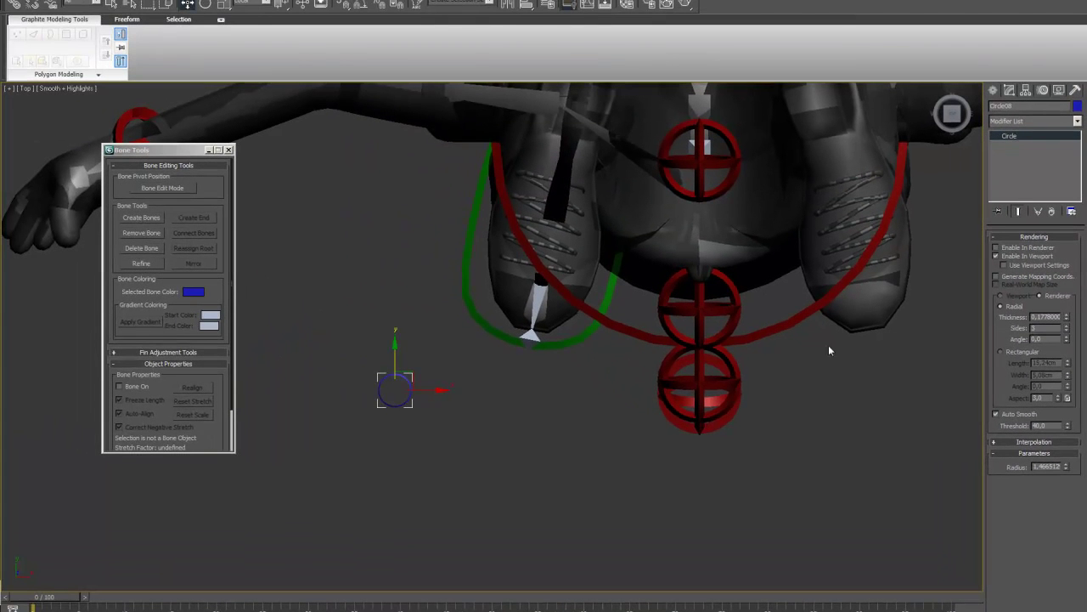
left_click(1066, 314)
- Create two copies of the circle rotated 90° about its local X and Y axes to form a spherical cage
key("e")
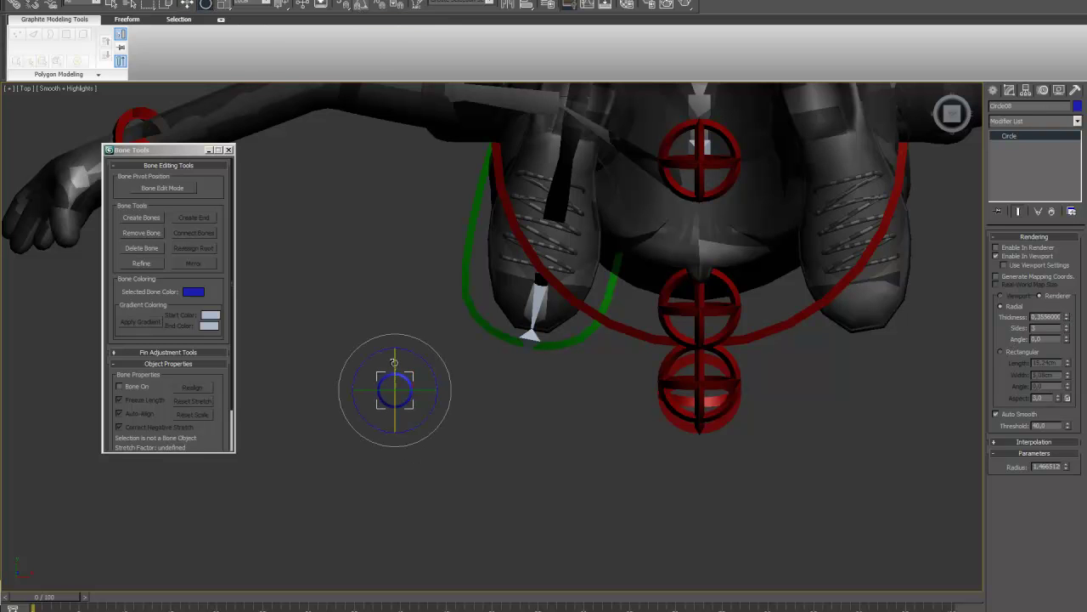
left_click_drag(395, 362, 387, 414, "shift")
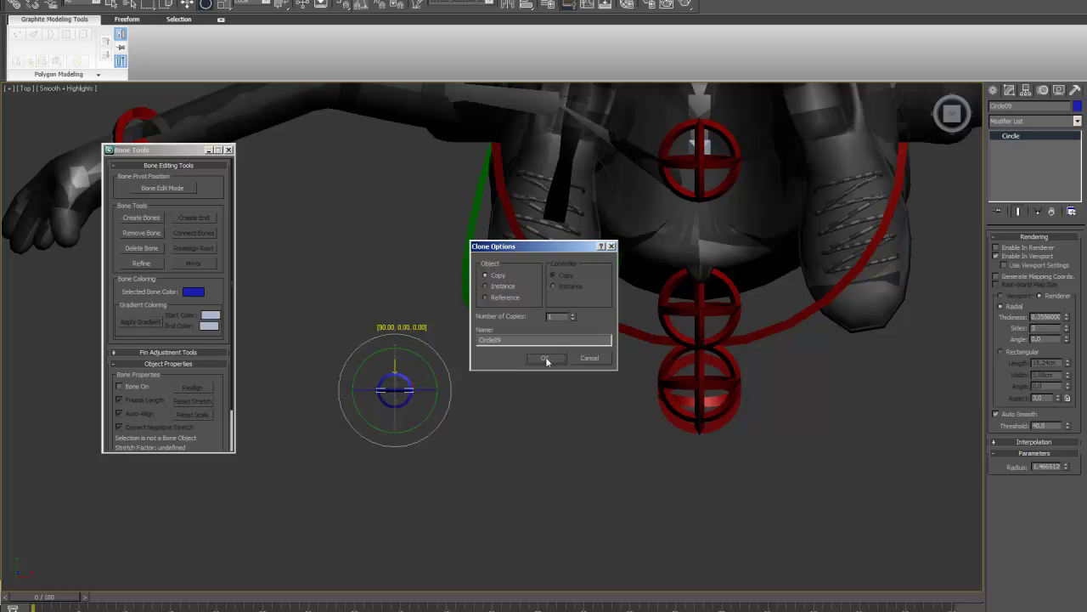
left_click(546, 358)
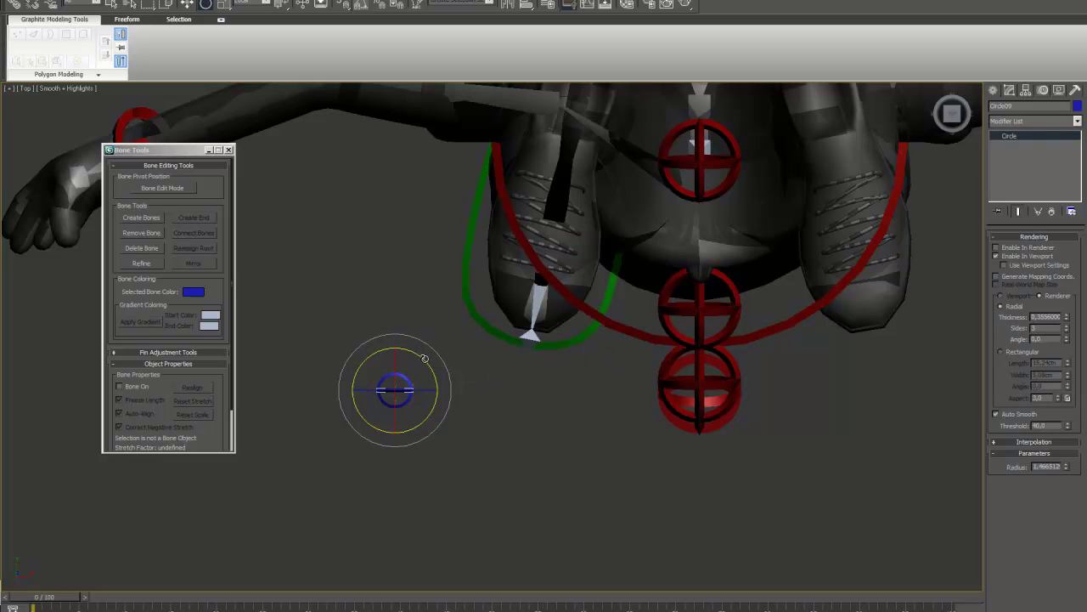
left_click_drag(420, 357, 457, 392, "shift")
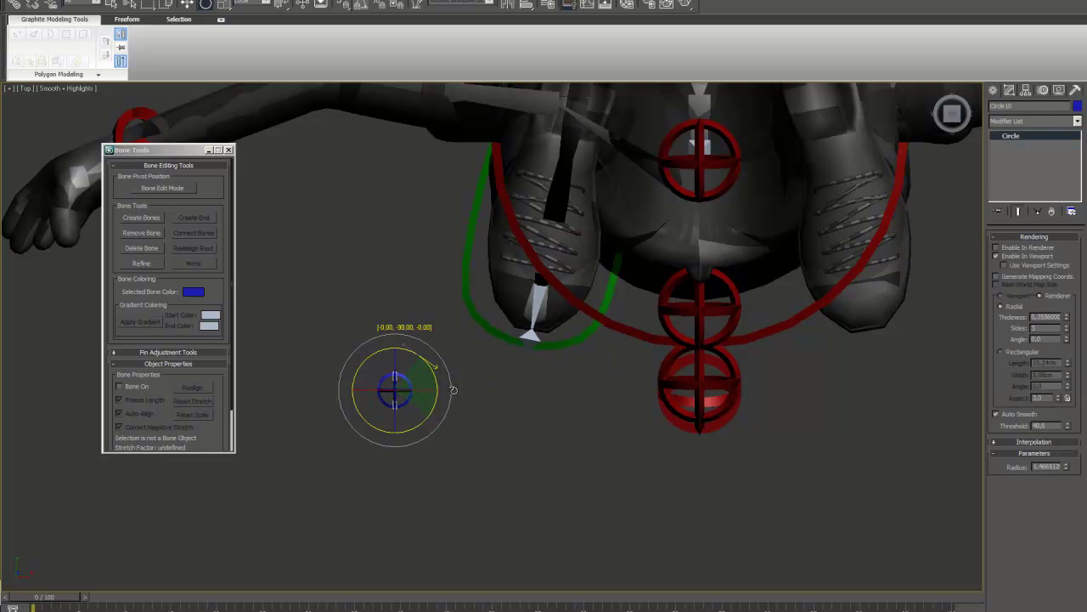
left_click(543, 358)
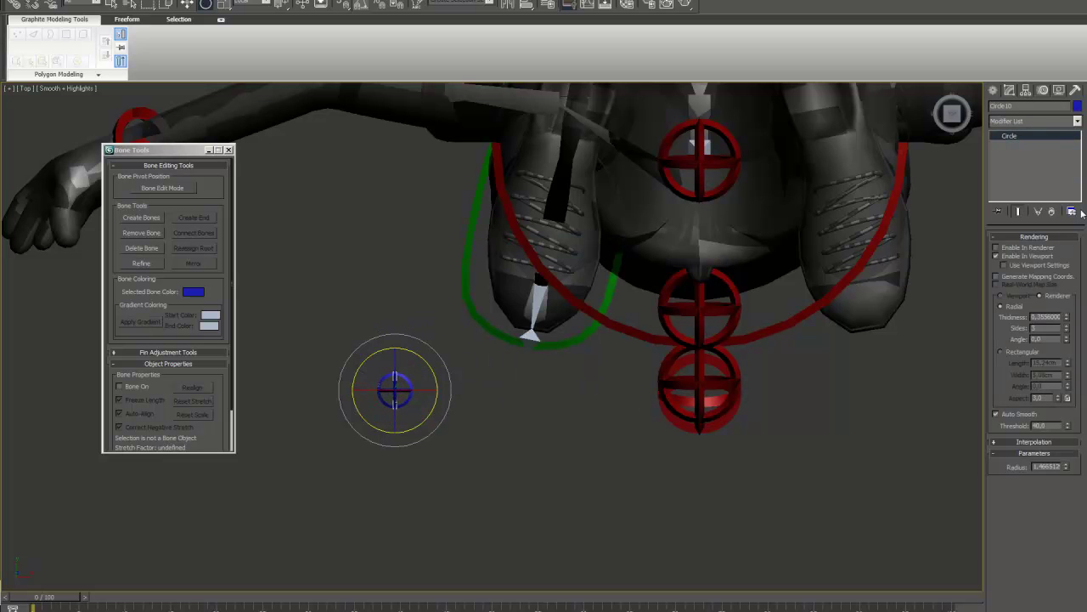
- Draw a straight line spline in the top view from the centre of the blue circles toward the character's back
left_click(1009, 90)
left_click(1013, 172)
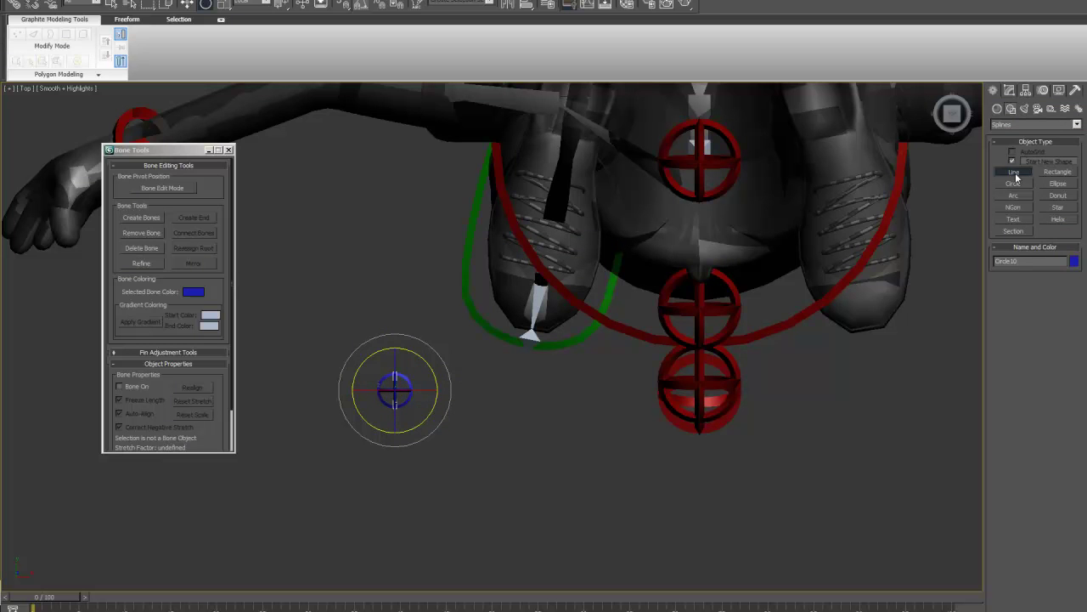
left_click(395, 389)
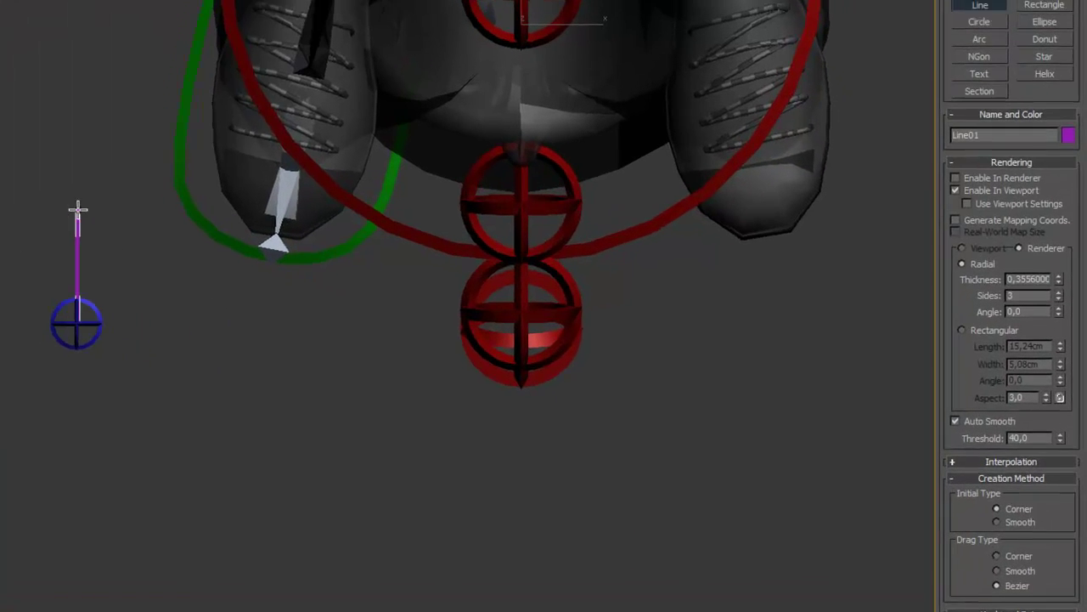
left_click(396, 309)
right_click(188, 329)
middle_click_drag(184, 388, 289, 298, "alt")
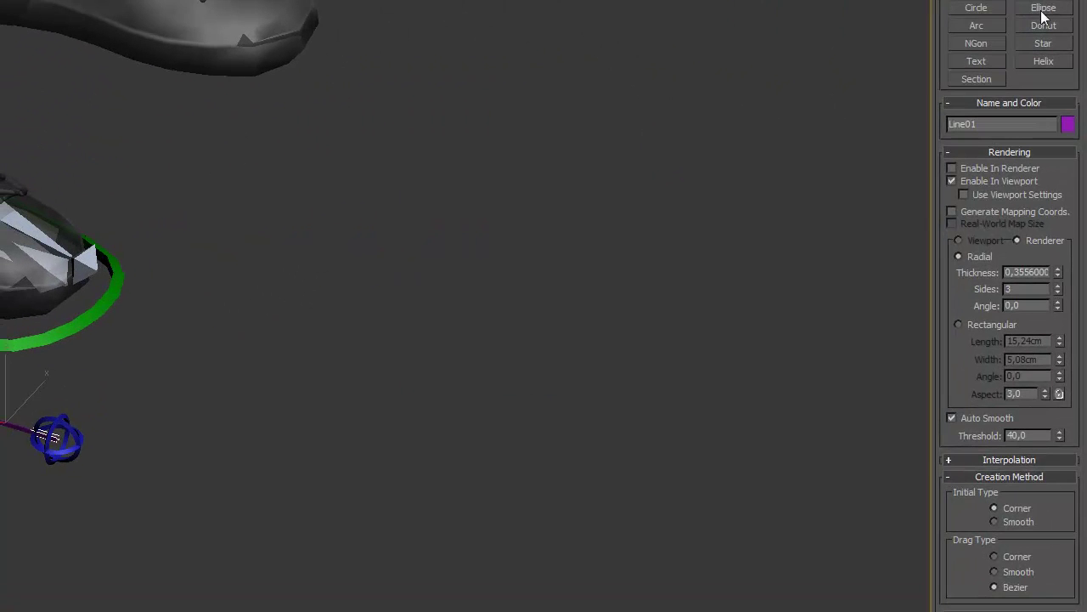
- Convert the line to an editable spline and attach the three cage circles to it as one control object
left_click(977, 2)
right_click(971, 6)
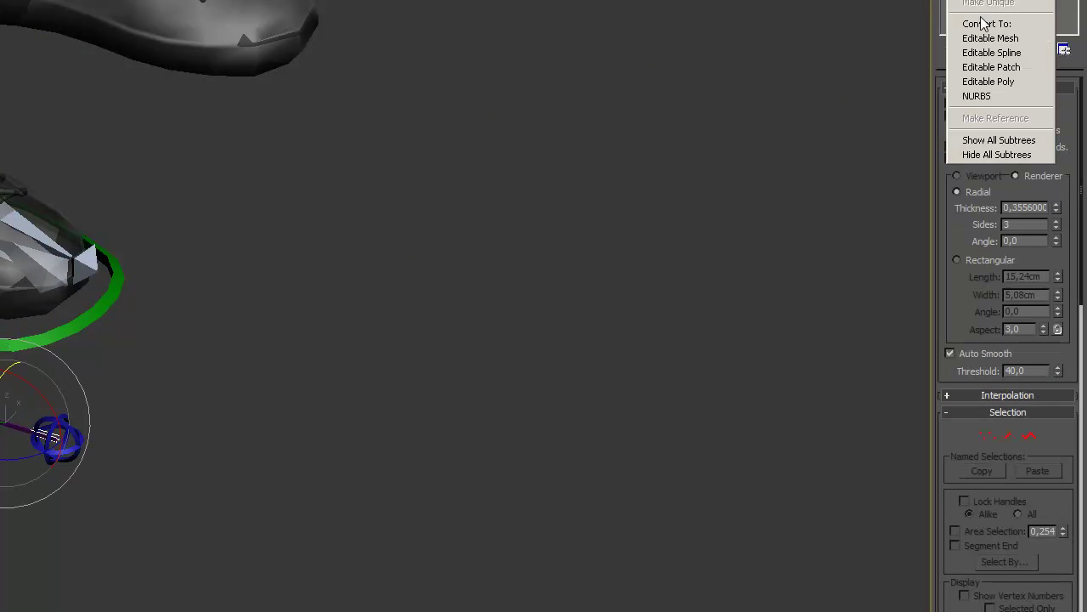
left_click(1019, 54)
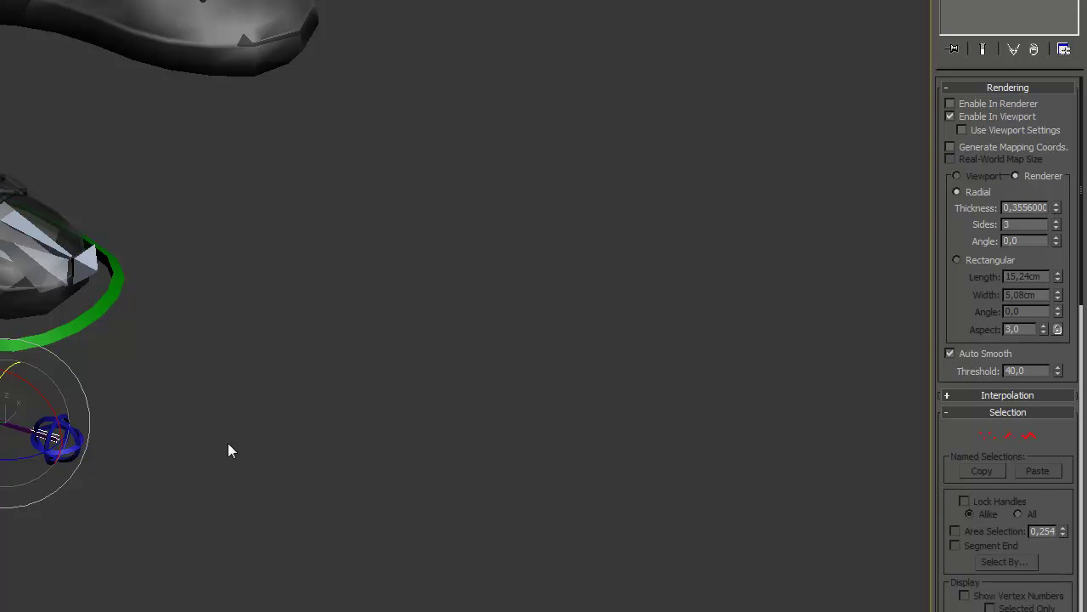
scroll(1075, 435, "down", 5)
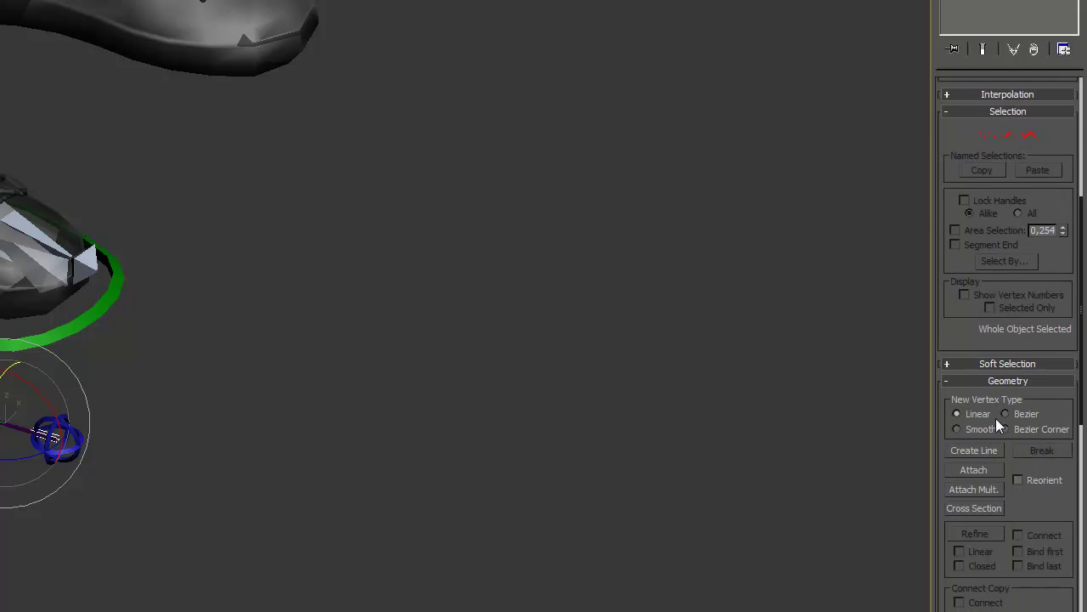
left_click(975, 470)
left_click(64, 427)
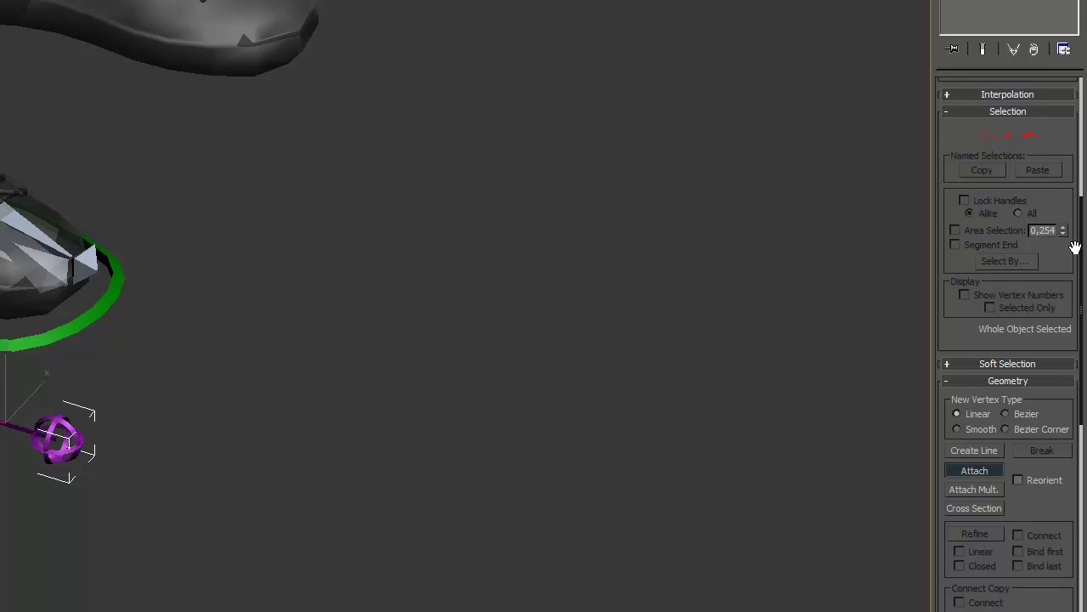
left_click(990, 469)
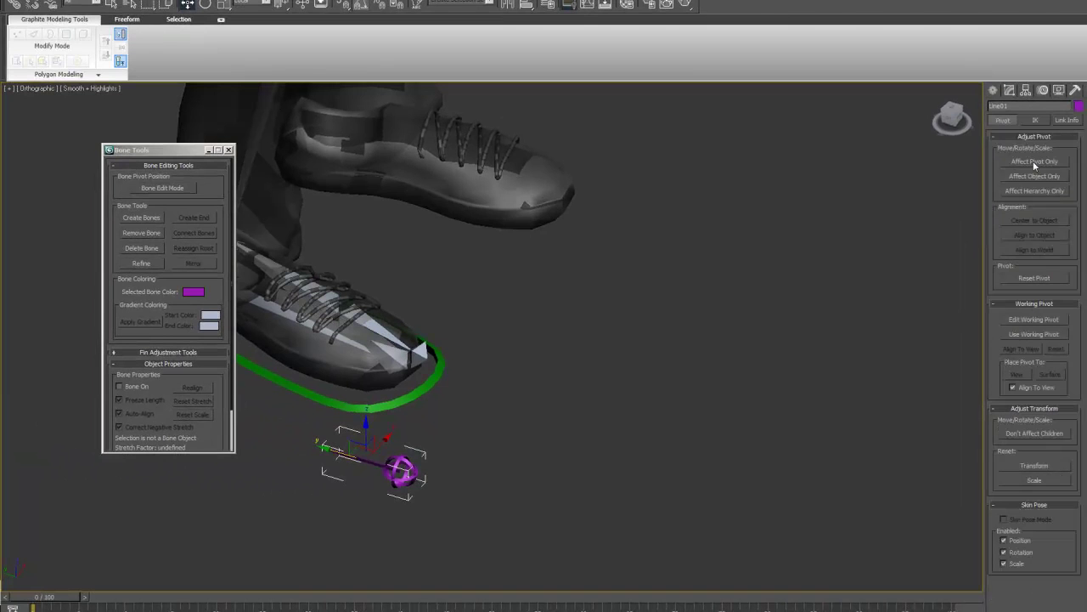
- Move only the control's pivot to the free end of its line, aligning its Y position to the object's own maximum
left_click(1034, 161)
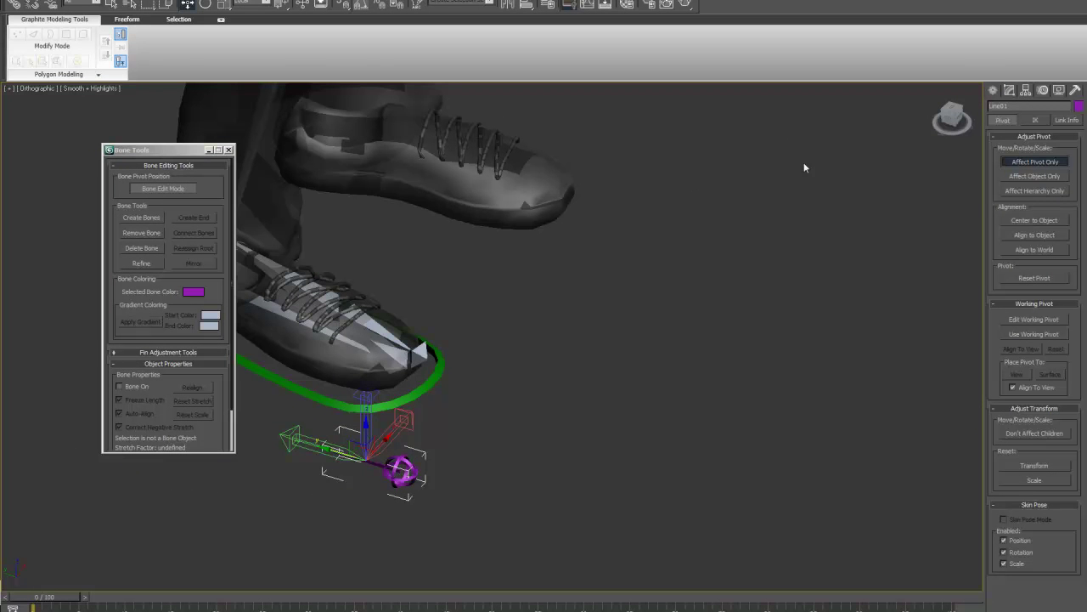
left_click(527, 4)
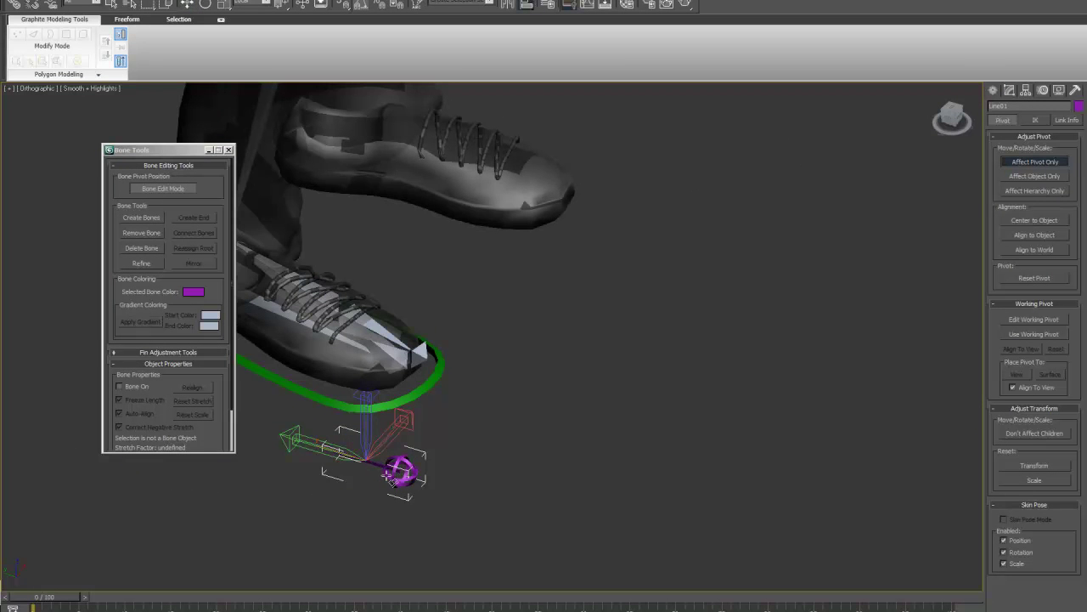
left_click(417, 474)
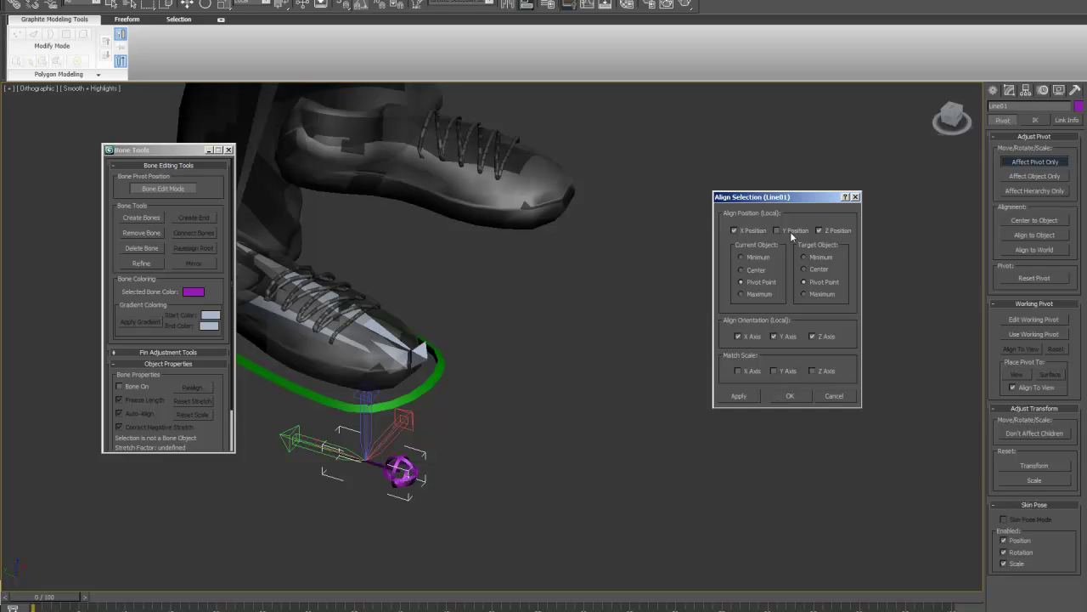
left_click(746, 230)
left_click(746, 230)
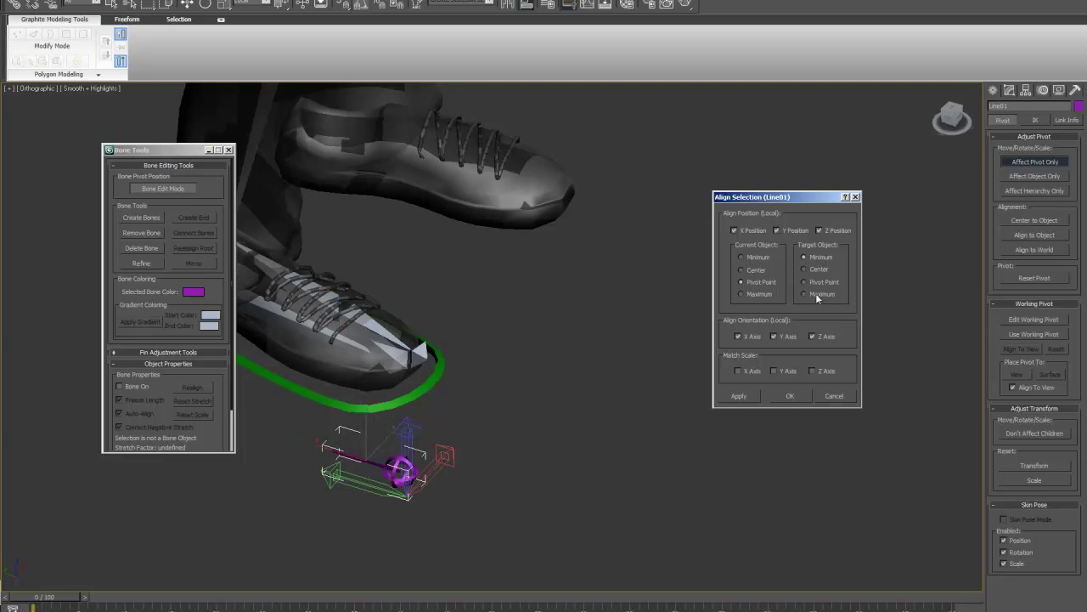
left_click(814, 294)
left_click(753, 230)
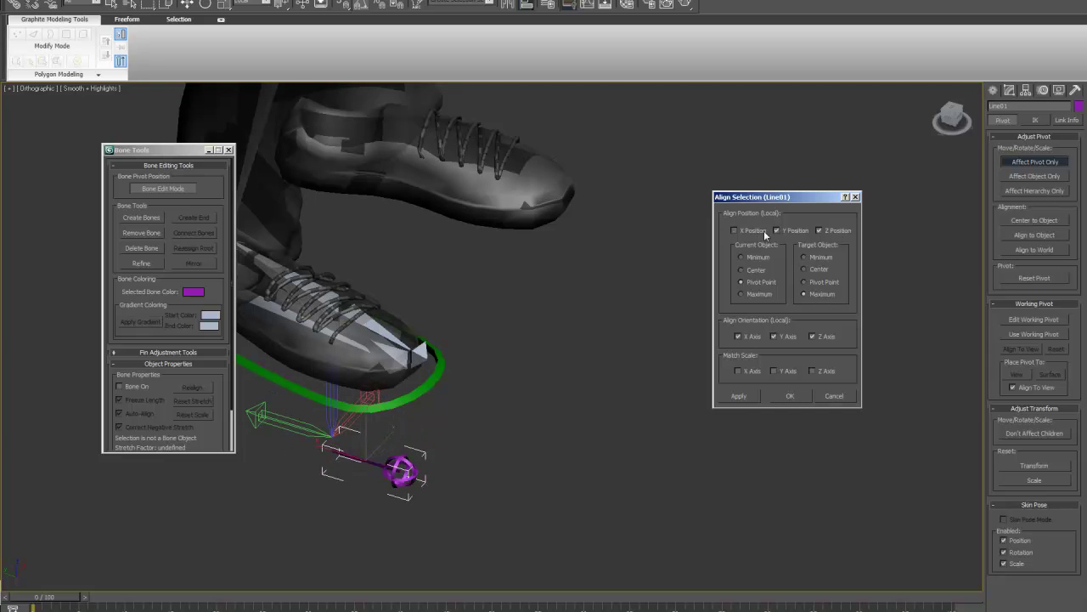
left_click(836, 231)
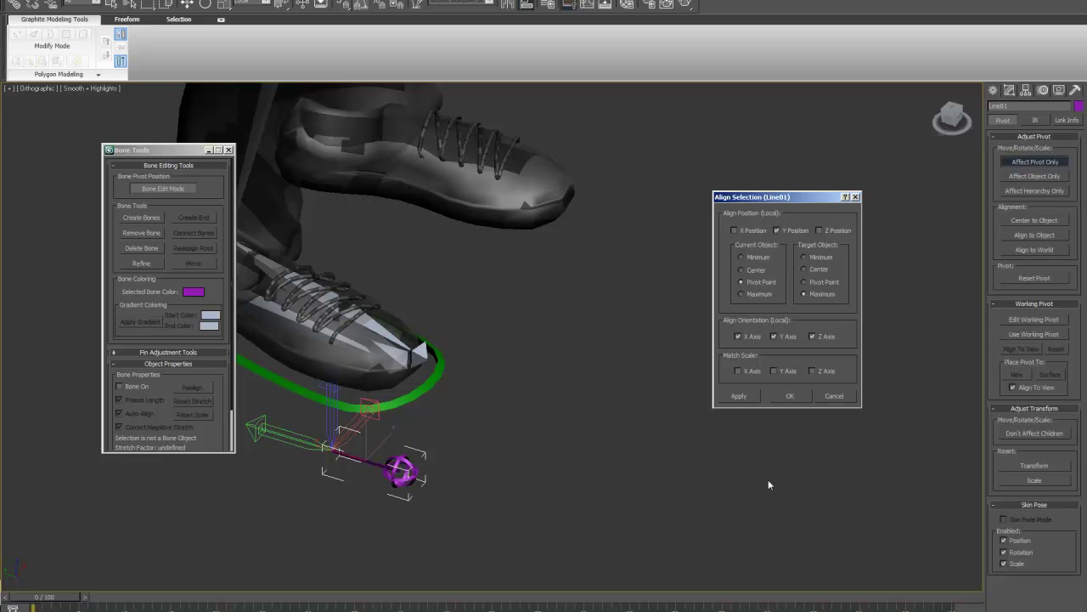
left_click(789, 396)
left_click(1008, 161)
- Align the purple control to the right clavicle bone in X, Y and Z position, pivot point to pivot point, without matching orientation
middle_click_drag(508, 452, 507, 500)
scroll(597, 436, "down", 3)
scroll(544, 418, "down", 2)
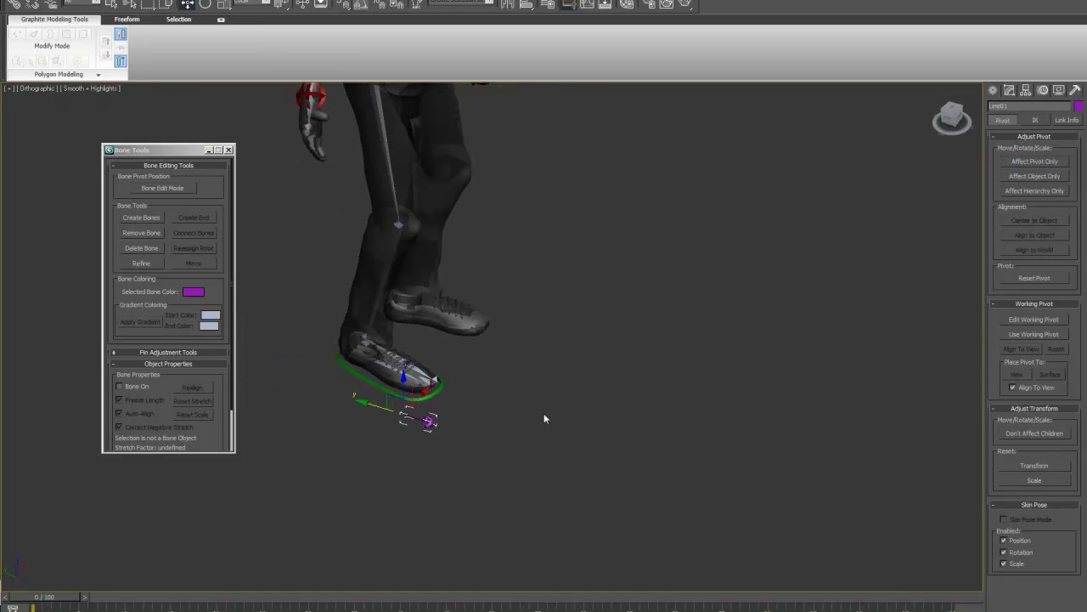
middle_click_drag(544, 418, 509, 472)
scroll(508, 433, "down", 2)
middle_click_drag(508, 434, 465, 486)
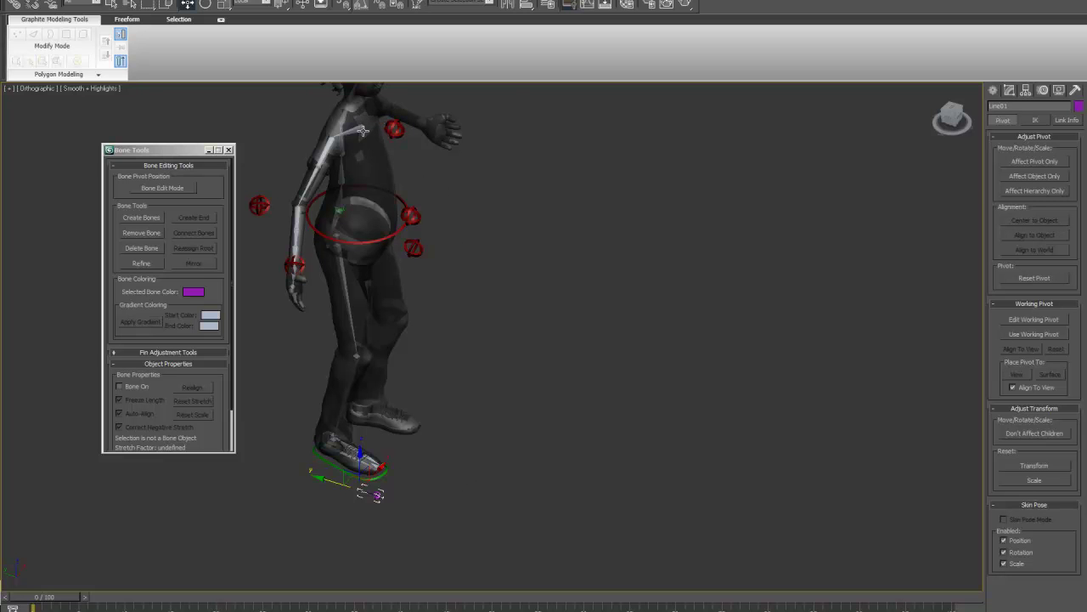
left_click(527, 5)
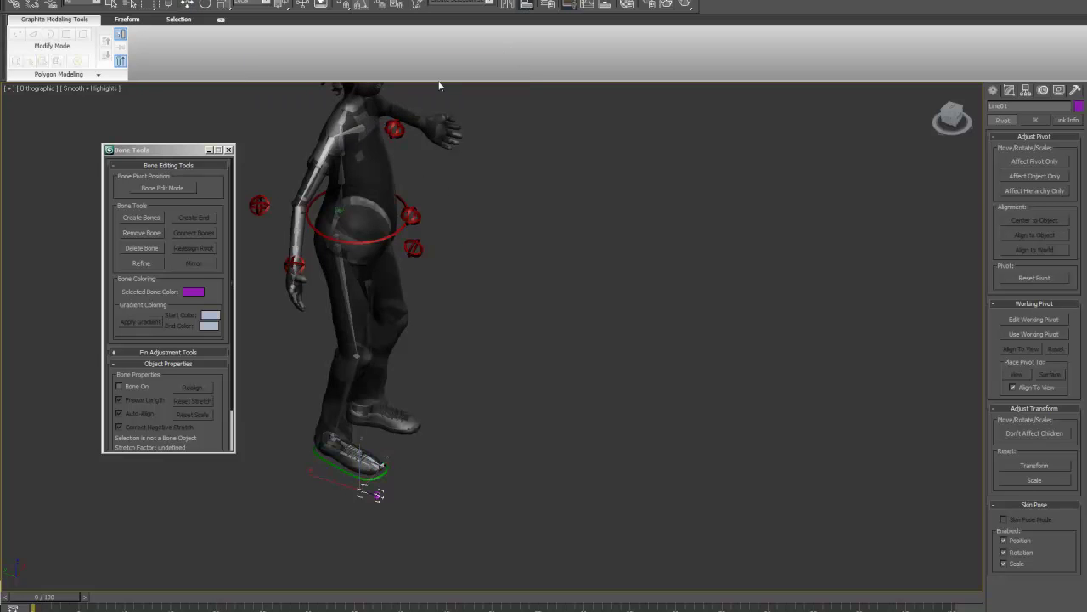
left_click(362, 133)
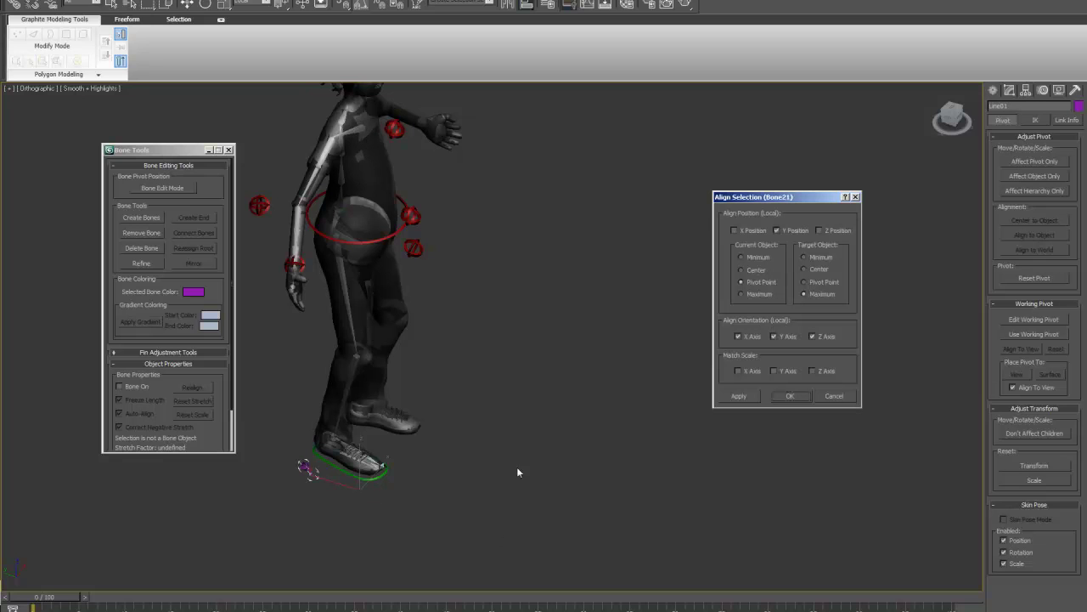
left_click(821, 229)
left_click(735, 229)
left_click(736, 336)
left_click(783, 336)
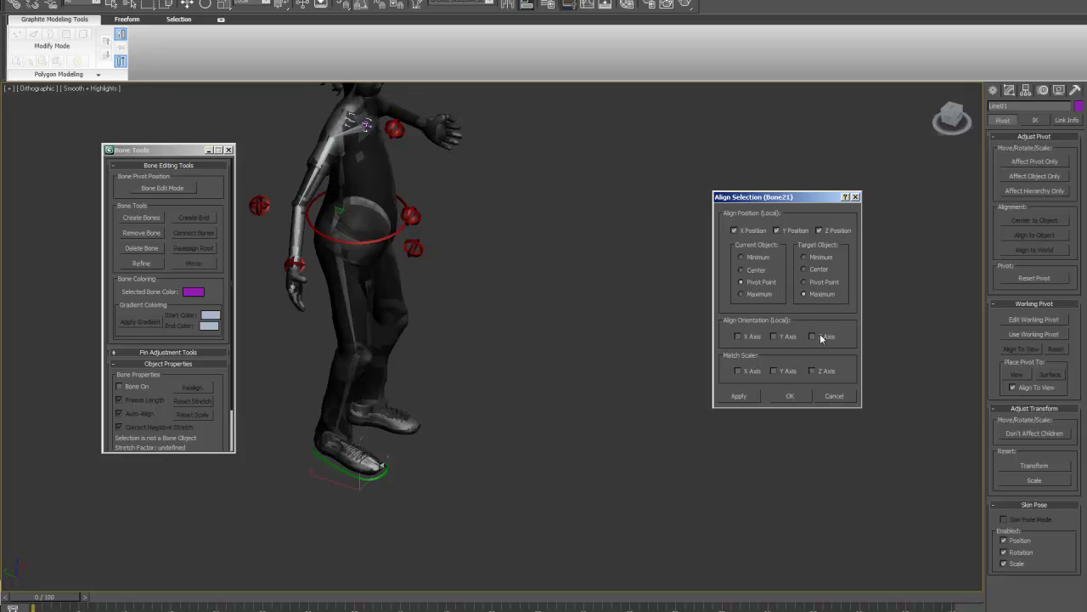
left_click(814, 284)
left_click(787, 397)
middle_click_drag(500, 190, 718, 411)
scroll(494, 276, "up", 4)
scroll(703, 331, "up", 4)
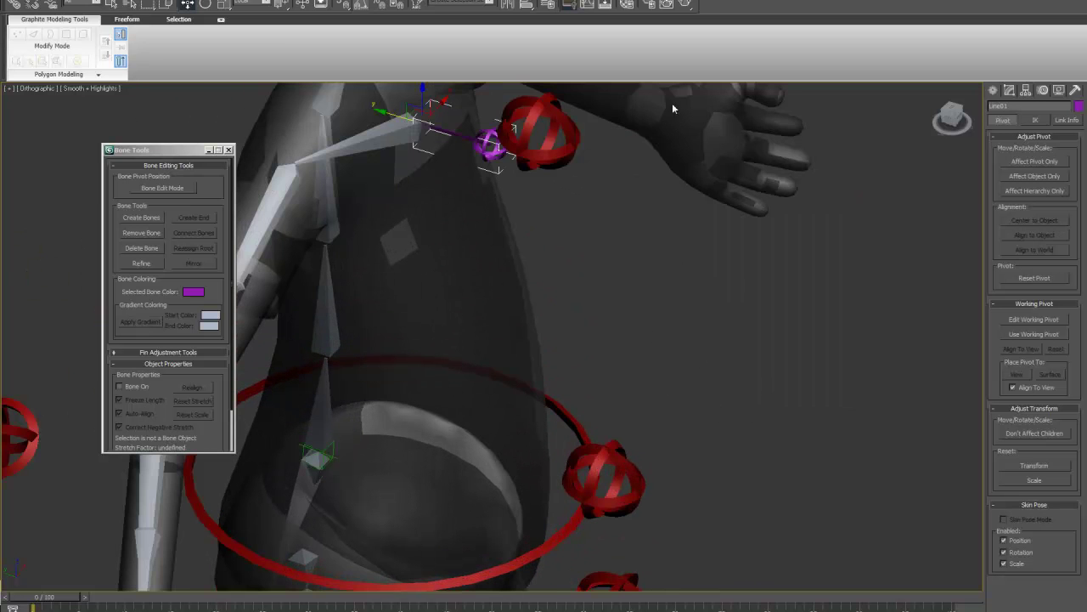
left_click(408, 126)
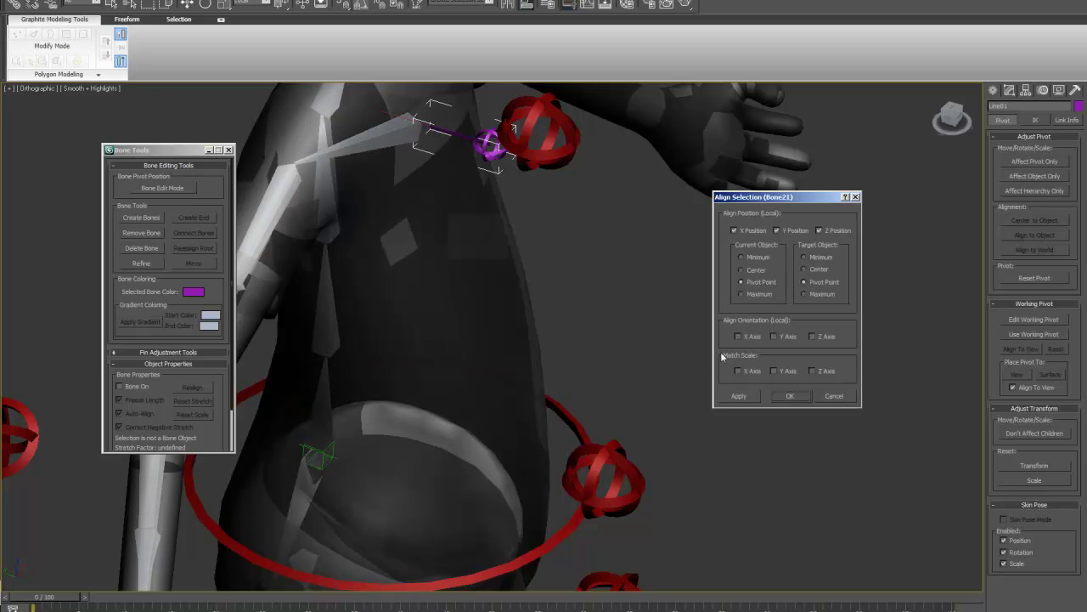
left_click(799, 399)
- Align only the control's pivot orientation to the clavicle bone's X, Y and Z axes
middle_click_drag(622, 322, 621, 449)
scroll(592, 399, "up", 4)
middle_click_drag(592, 401, 665, 445)
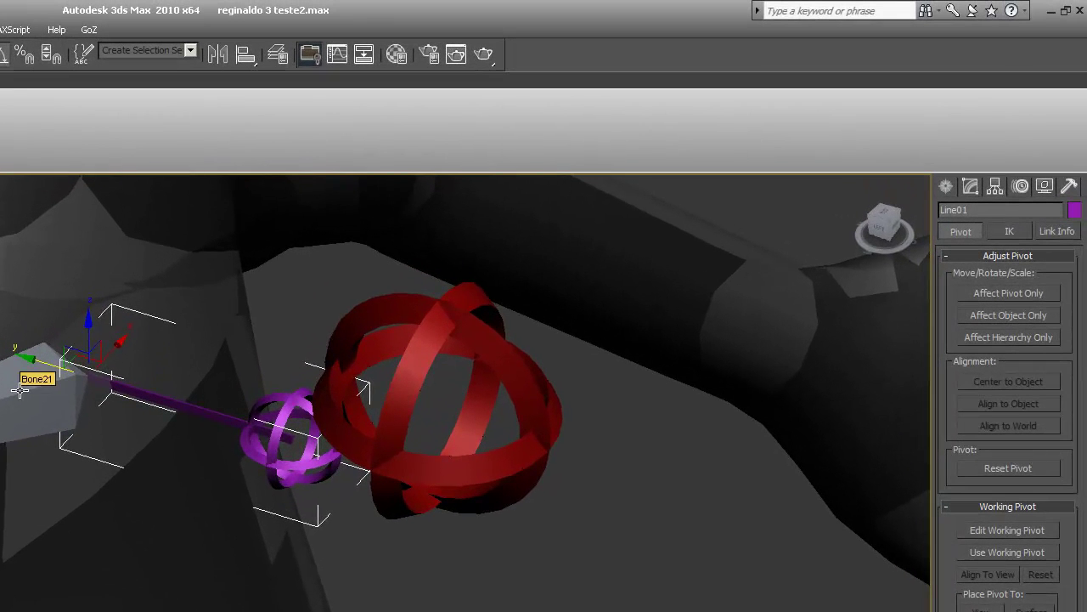
left_click(1047, 297)
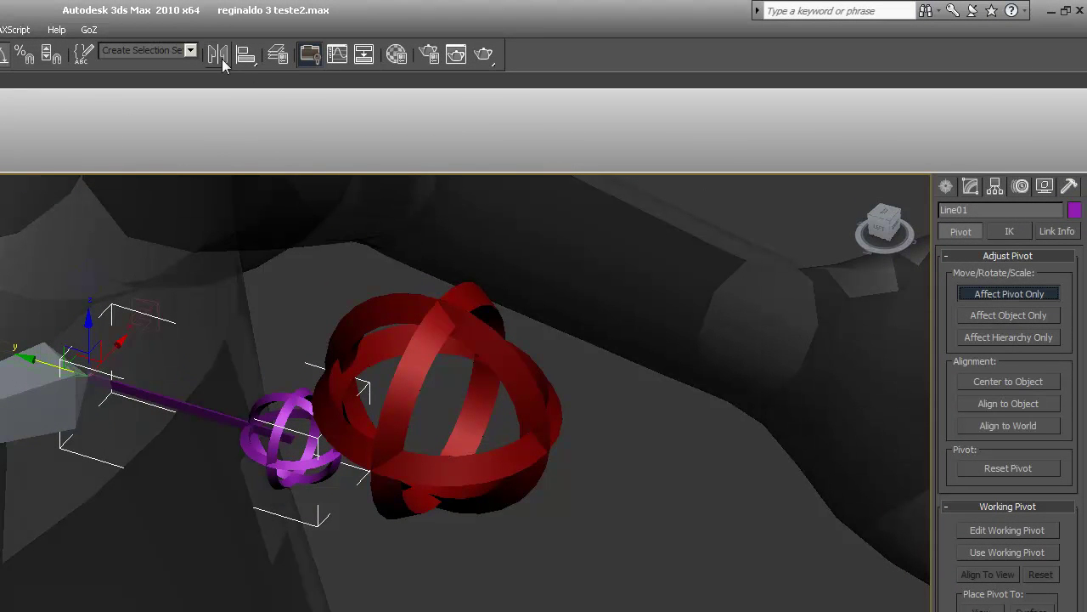
left_click(34, 382)
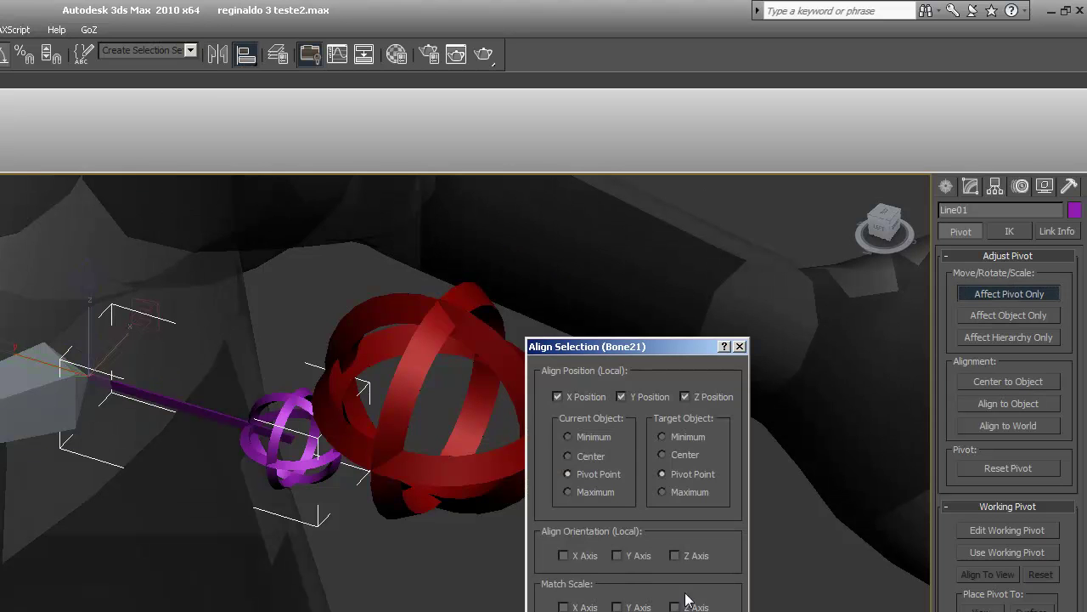
left_click(563, 556)
left_click(654, 557)
left_click(698, 555)
key("Return")
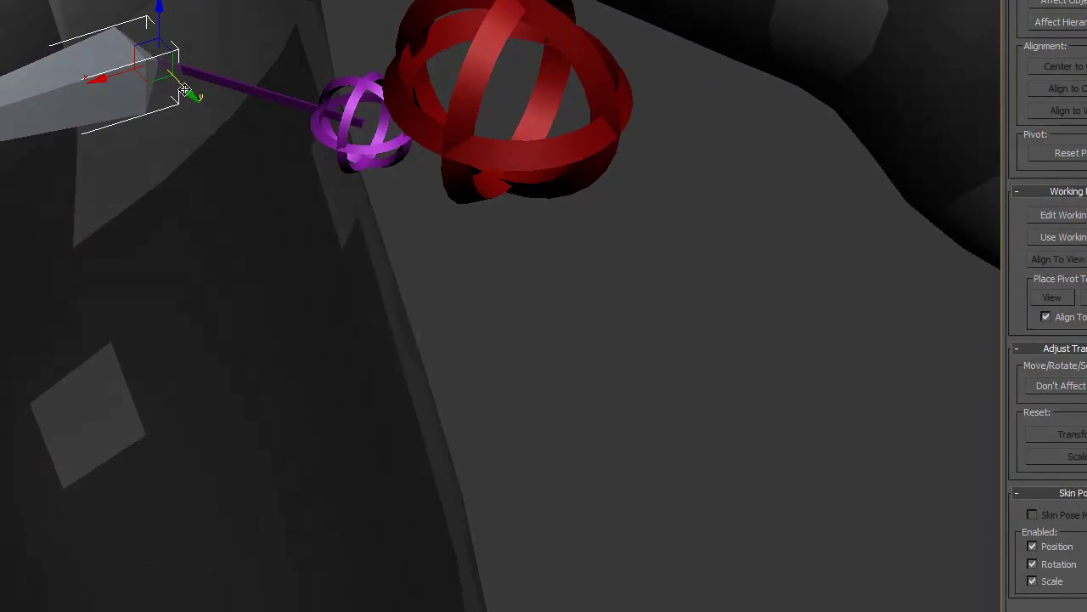
left_click(218, 80)
left_click(92, 80)
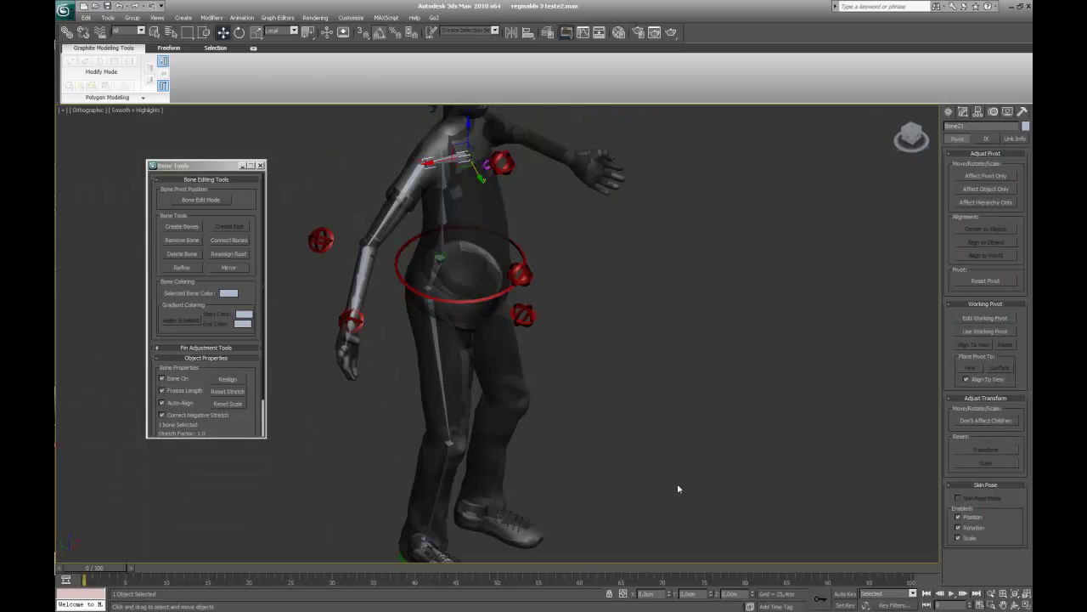
- Change the object colour of the clavicle, elbow and wrist controls to green
middle_click_drag(677, 485, 704, 435)
middle_click_drag(609, 344, 593, 361)
left_click(499, 133)
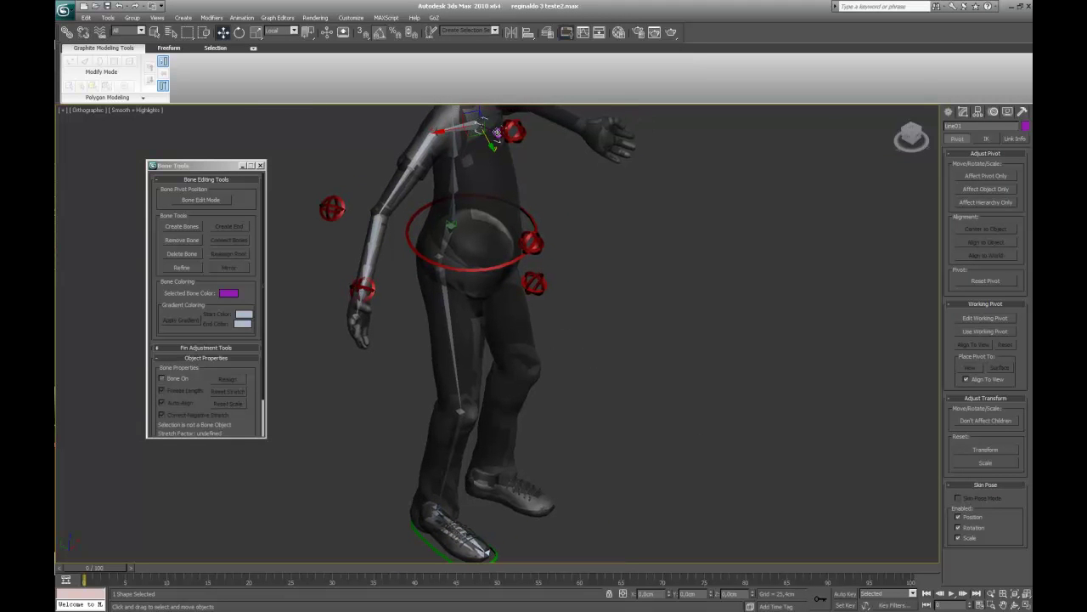
left_click(330, 207, "ctrl")
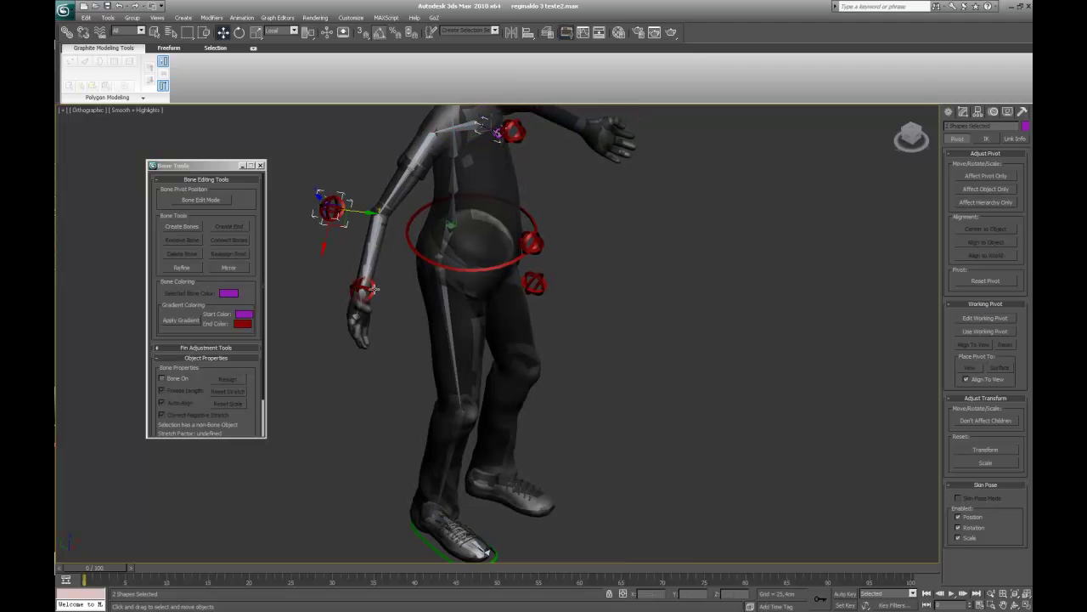
left_click(378, 295, "ctrl")
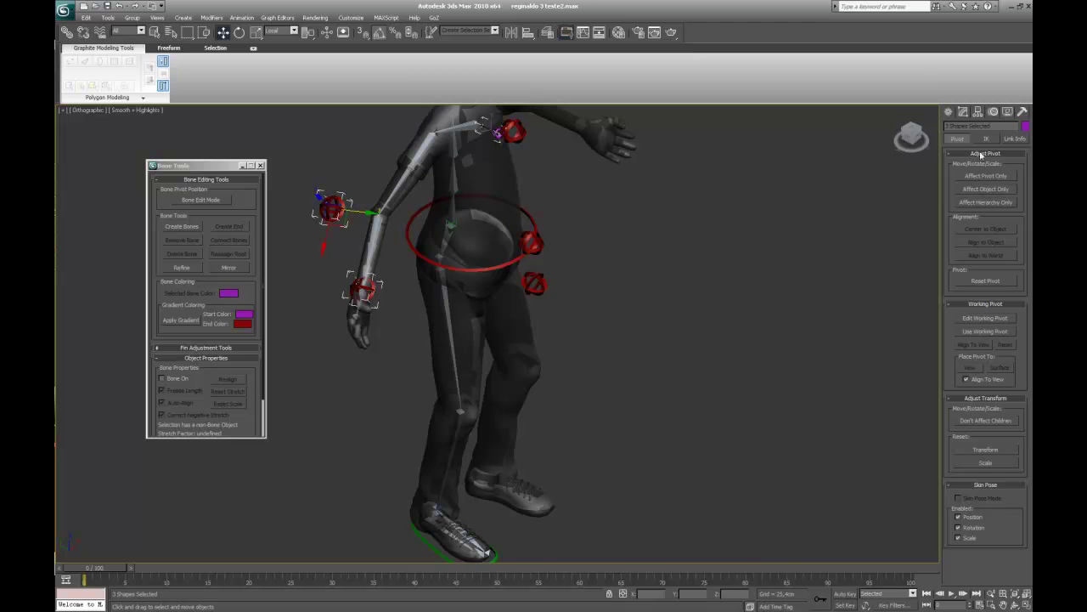
left_click(1026, 127)
left_click(513, 305)
left_click(525, 305)
left_click(598, 364)
- Try rotating the green clavicle control about its local axes
middle_click_drag(559, 319, 542, 366)
middle_click_drag(617, 366, 712, 357, "alt")
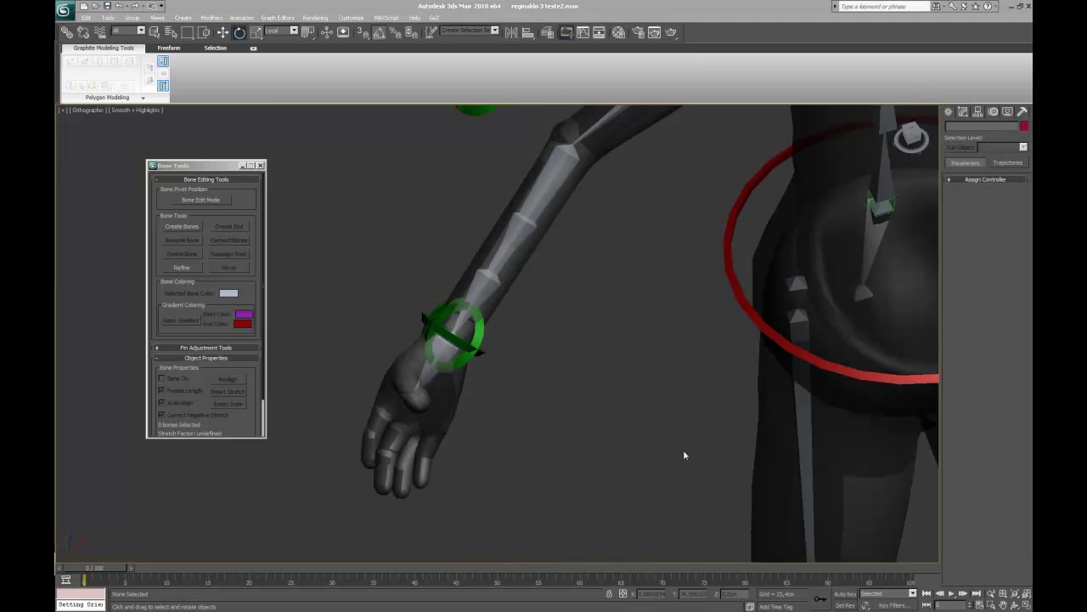
middle_click_drag(636, 440, 393, 452)
scroll(583, 455, "down", 1)
scroll(548, 468, "down", 2)
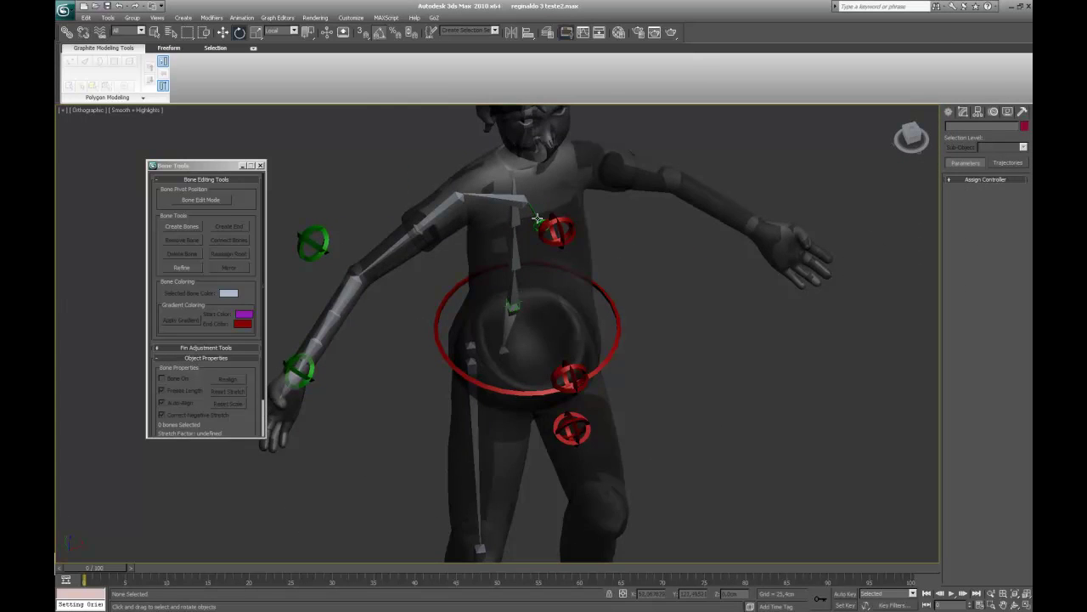
left_click(537, 220)
middle_click_drag(538, 221, 547, 226)
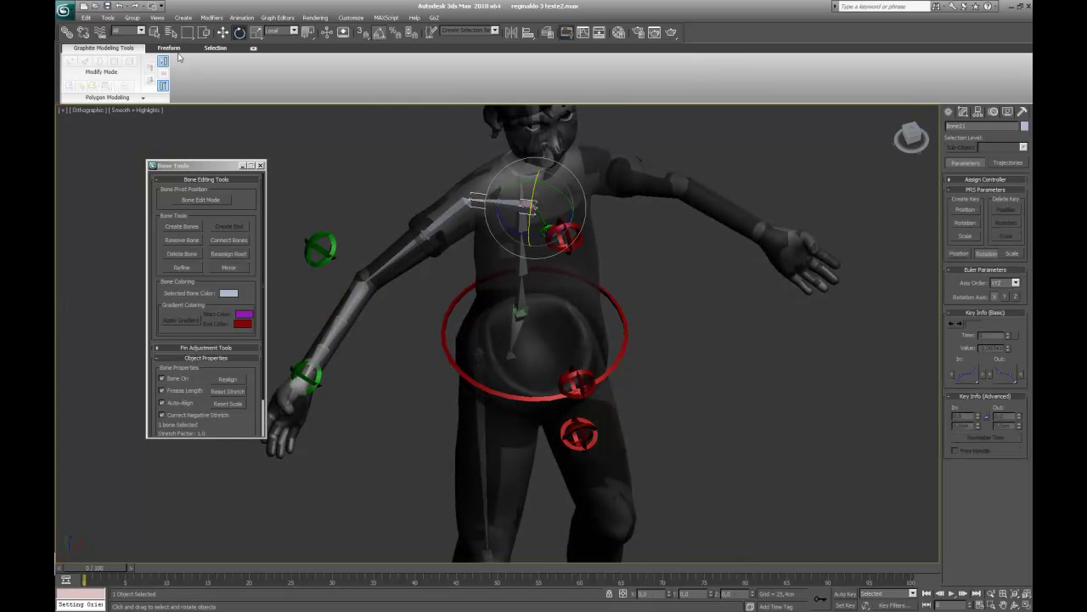
left_click(67, 32)
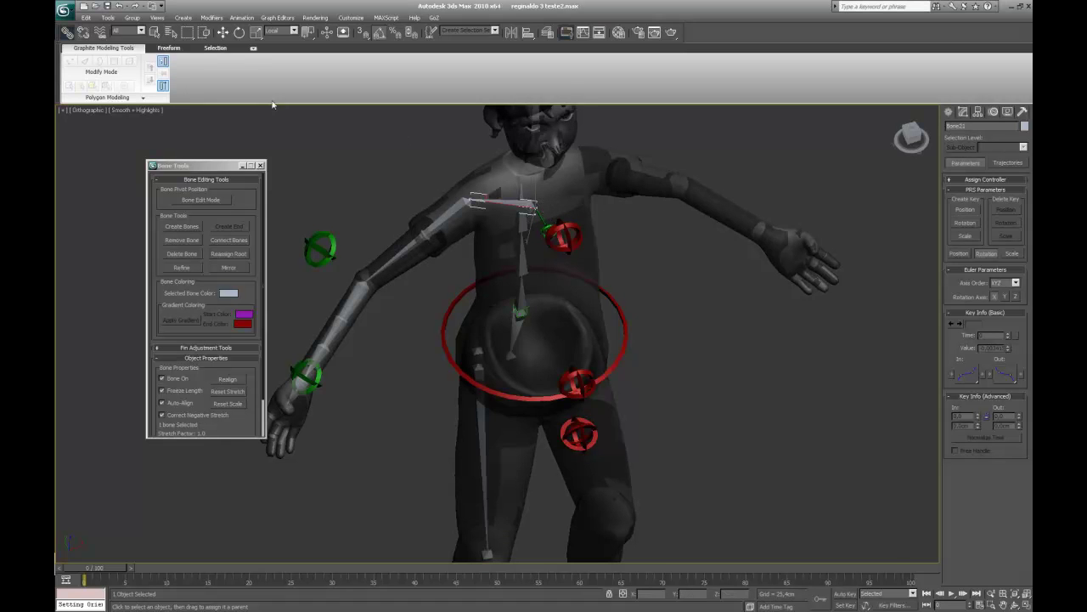
left_click(240, 32)
left_click(544, 226)
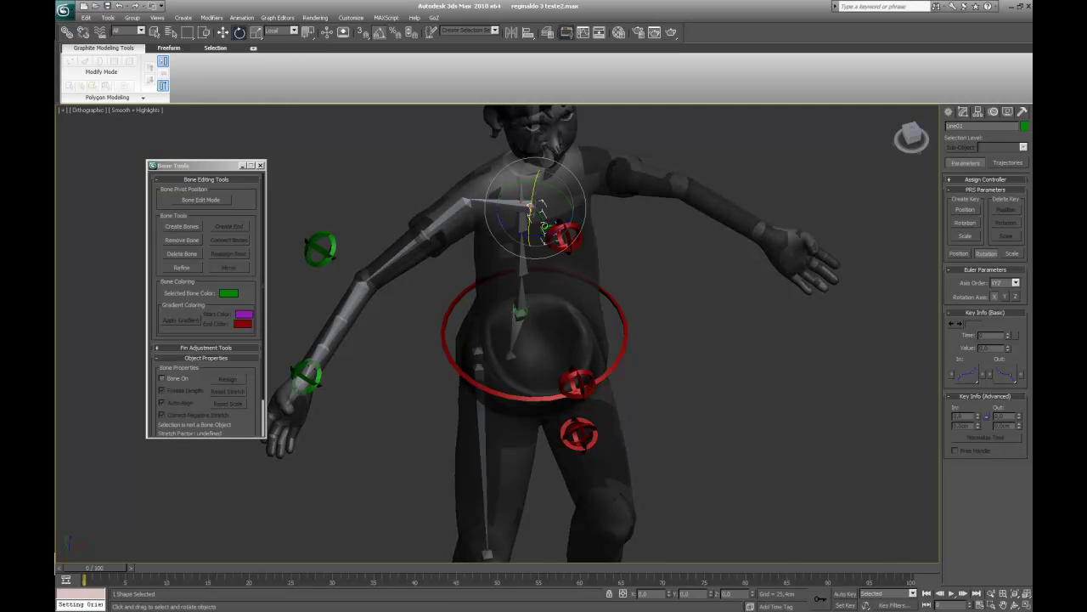
left_click_drag(561, 181, 542, 204)
right_click(551, 187)
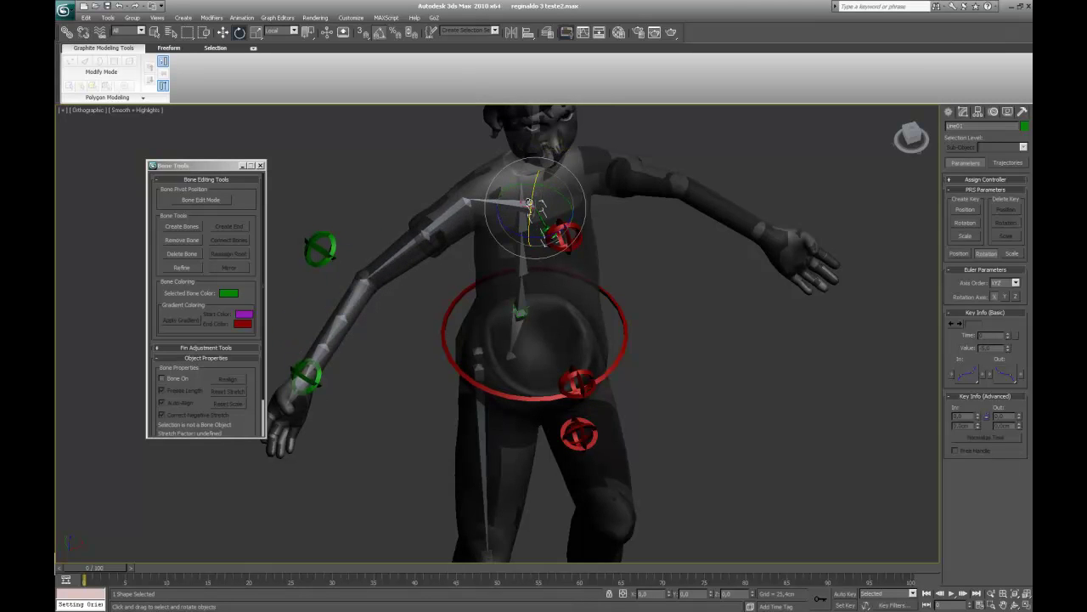
- Link the green wrist, elbow and clavicle controls as children of the red waist ring
middle_click_drag(404, 283, 453, 250)
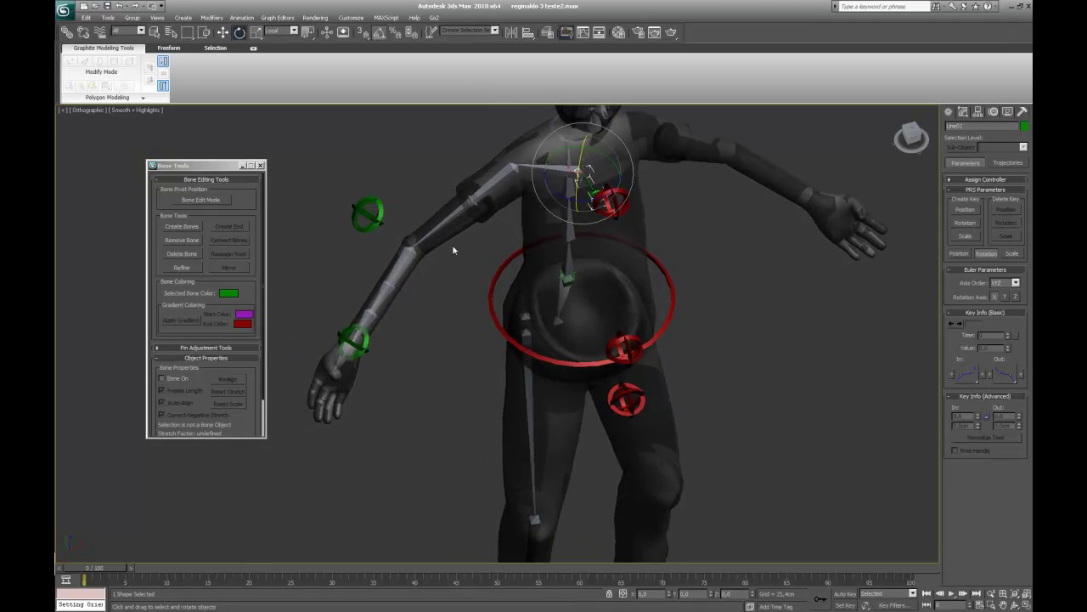
left_click(355, 340)
left_click(371, 214, "ctrl")
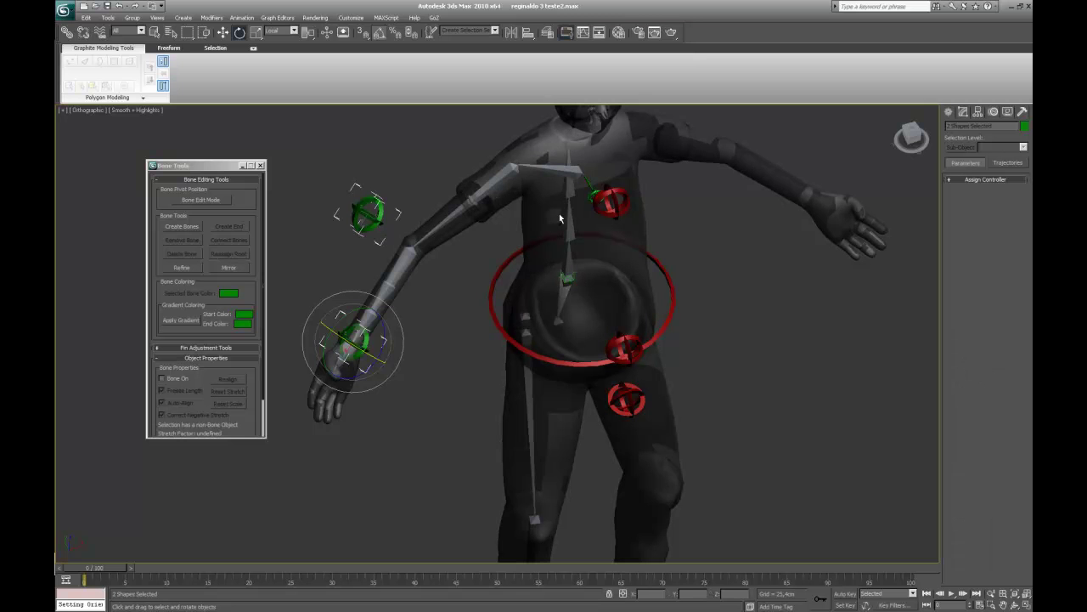
left_click(602, 197, "ctrl")
left_click(66, 33)
left_click_drag(375, 219, 496, 323)
middle_click_drag(503, 366, 468, 415, "alt")
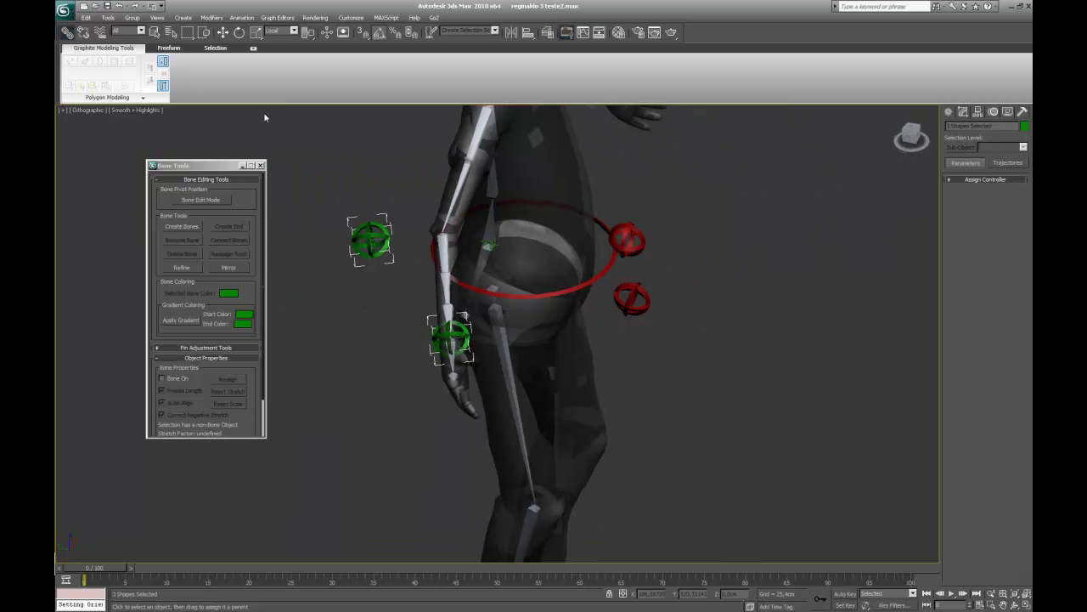
- Link the right thigh bone as a child of the pelvis bone beside it
left_click(223, 33)
middle_click_drag(464, 317, 442, 361)
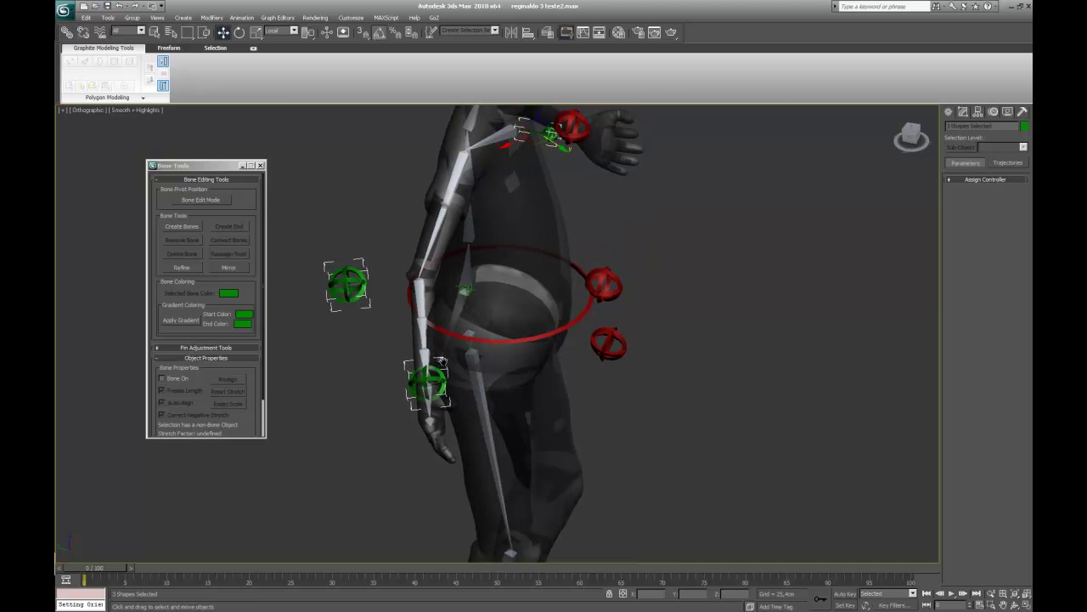
left_click(499, 340)
middle_click_drag(499, 340, 413, 397, "alt")
left_click(459, 354)
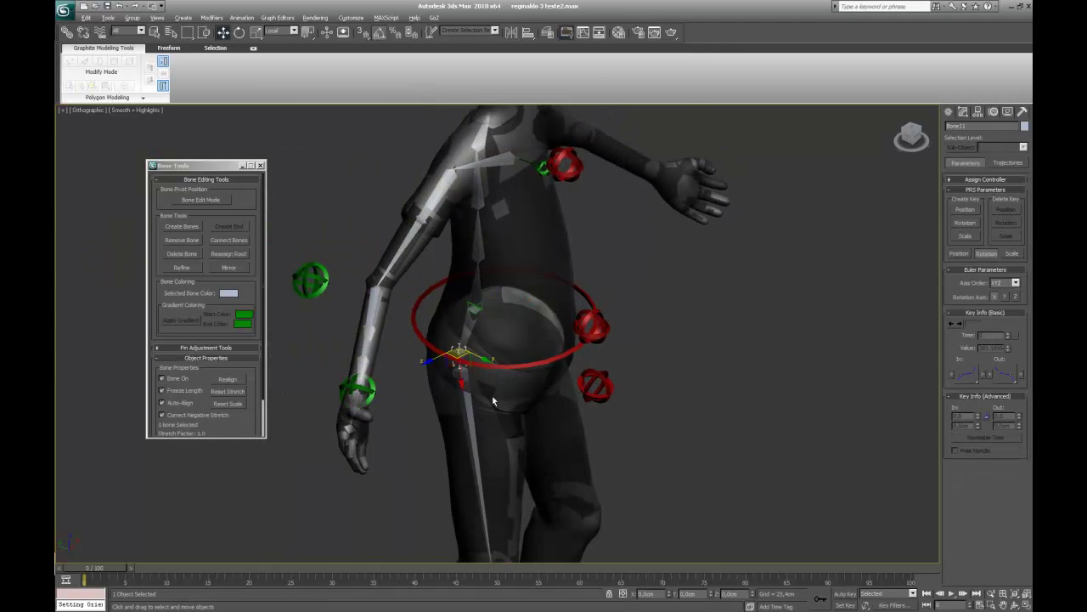
middle_click_drag(493, 400, 468, 395, "alt")
middle_click_drag(338, 376, 461, 390)
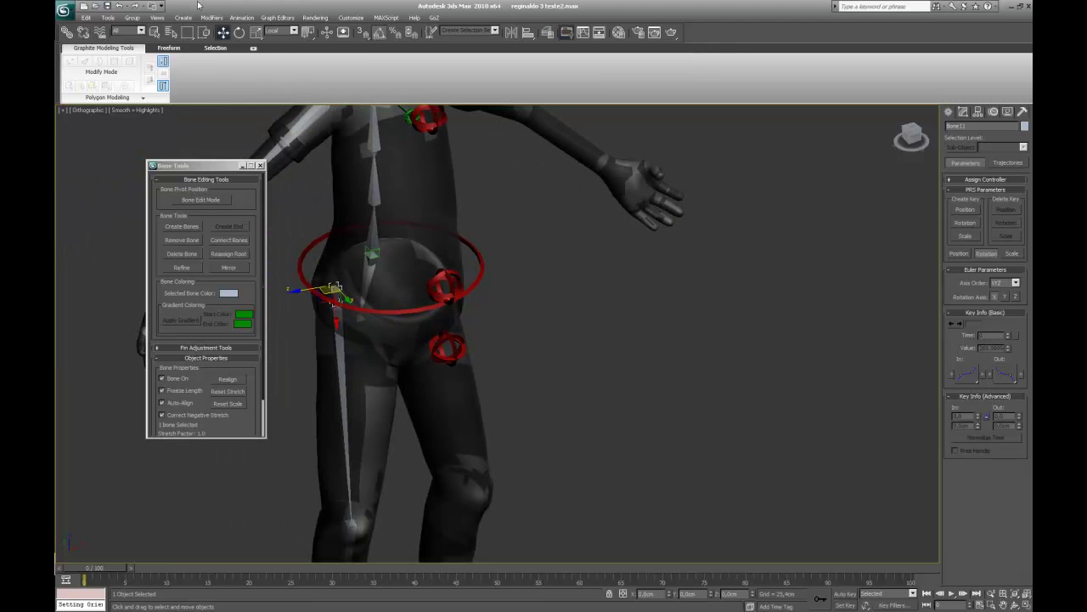
left_click(66, 33)
left_click_drag(335, 292, 360, 318)
scroll(357, 346, "down", 2)
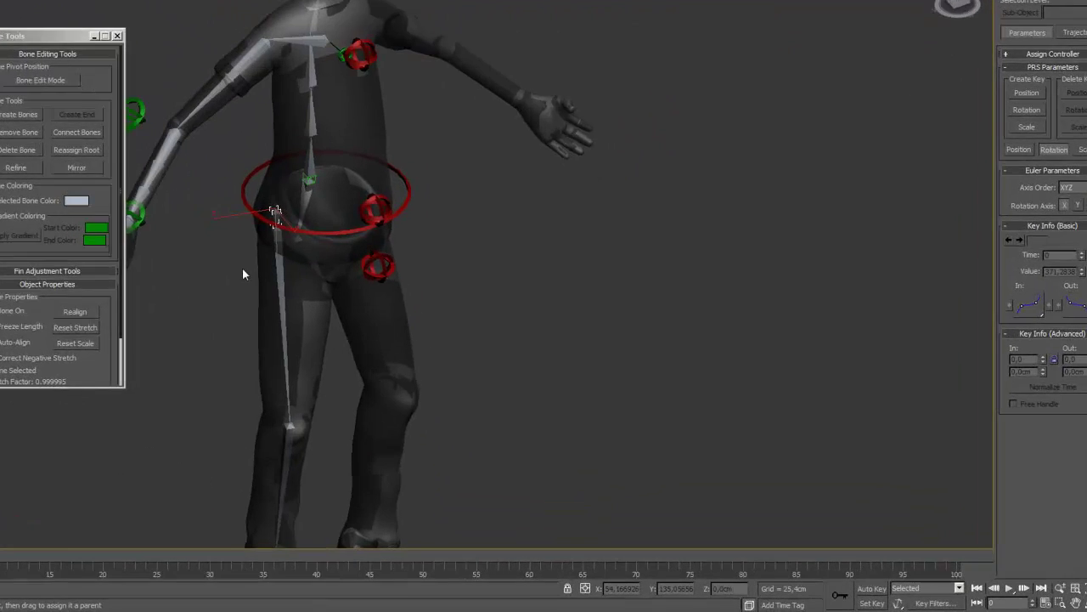
scroll(243, 269, "down", 2)
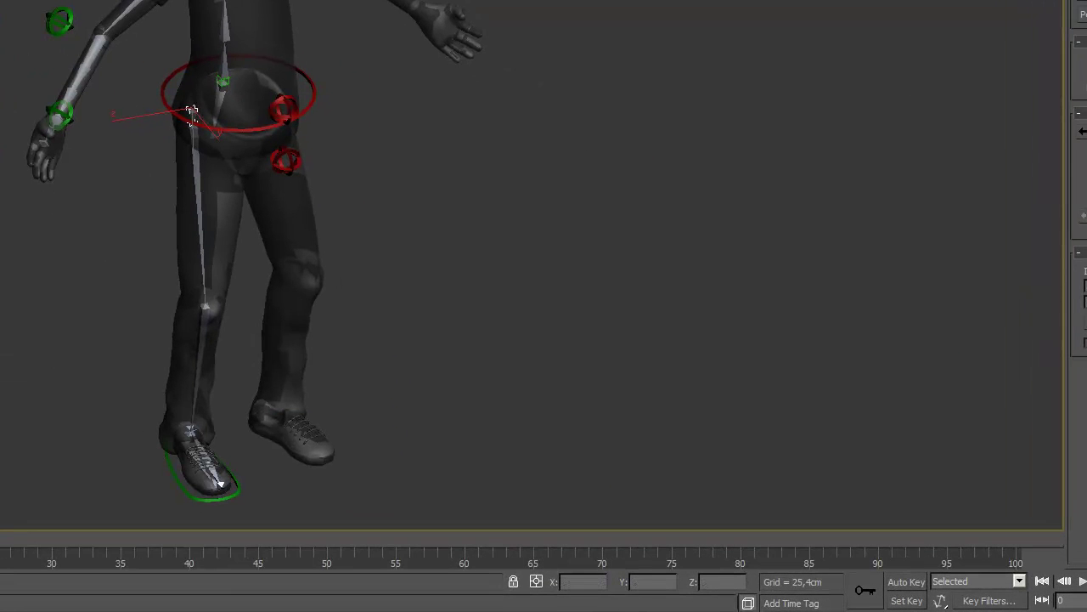
- Try moving the red waist ring to test how the linked leg and controls follow, and undo the move
key("w")
left_click(166, 86)
middle_click_drag(188, 238, 281, 243, "alt")
left_click_drag(300, 57, 362, 121)
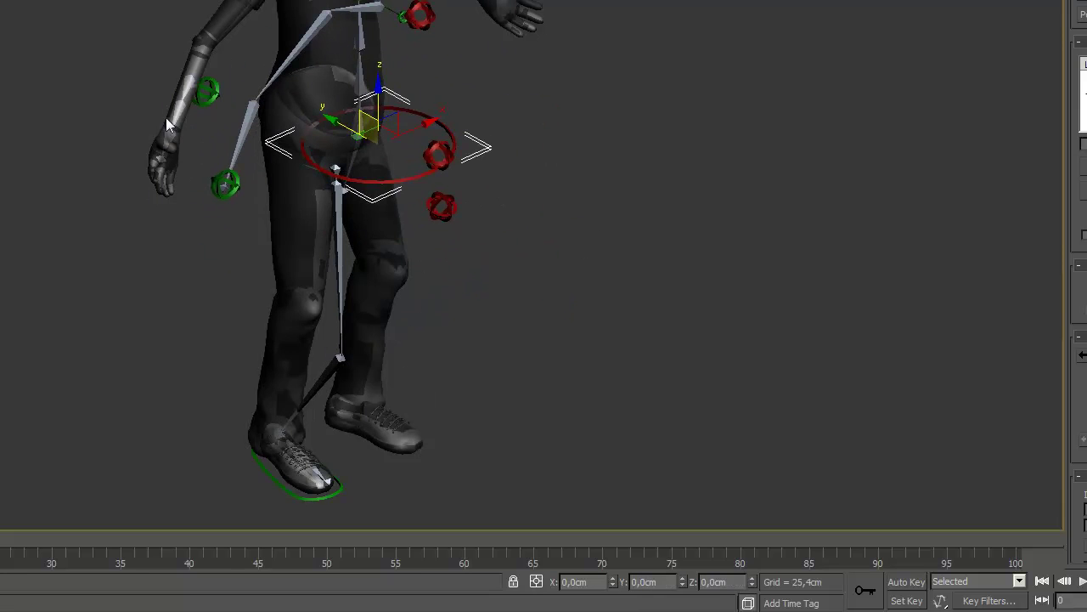
key("ctrl+z")
key("ctrl+z")
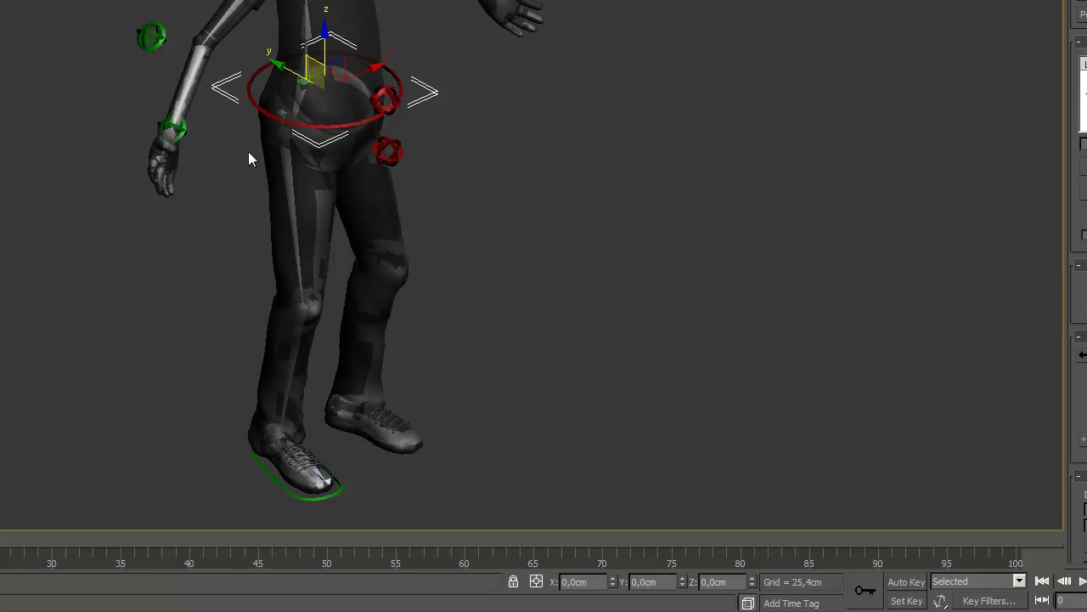
- Apply an HI Solver from the upper-arm bone at the shoulder to the bone at the wrist control
middle_click_drag(205, 187, 247, 180)
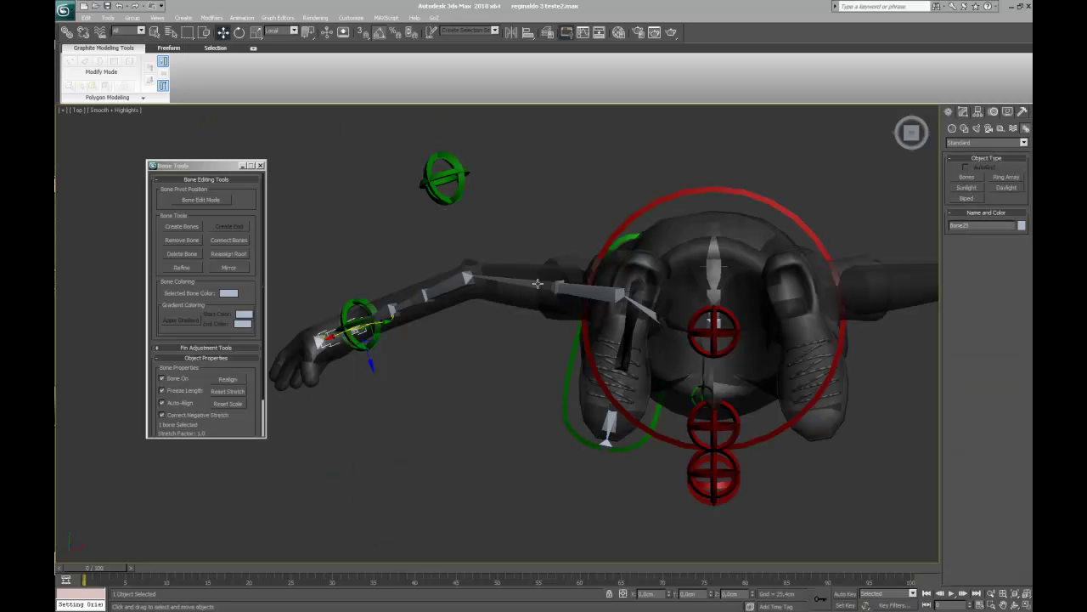
middle_click_drag(552, 291, 629, 284)
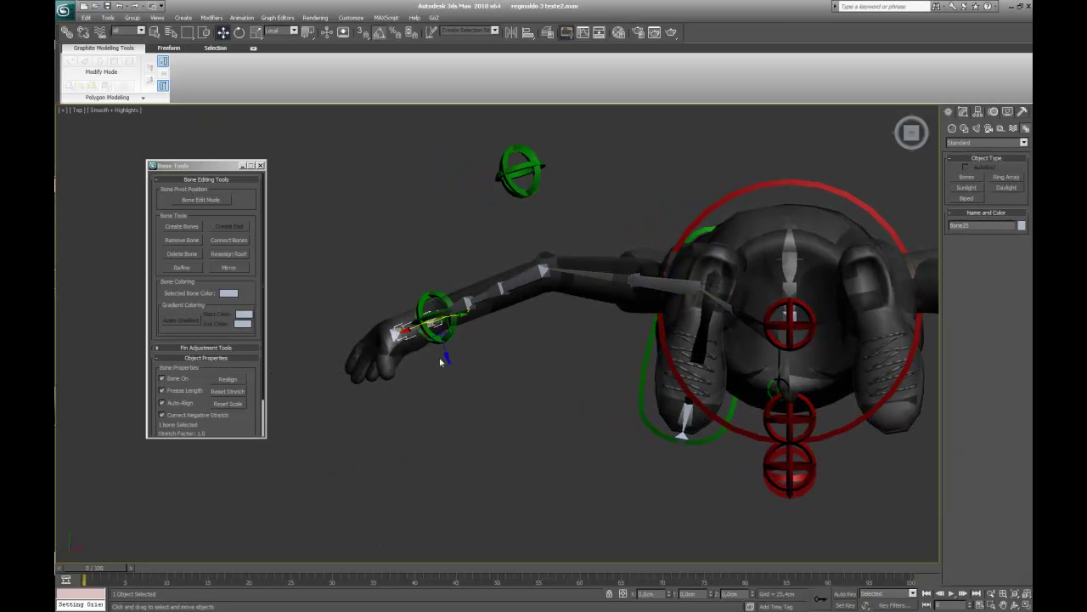
left_click(612, 274)
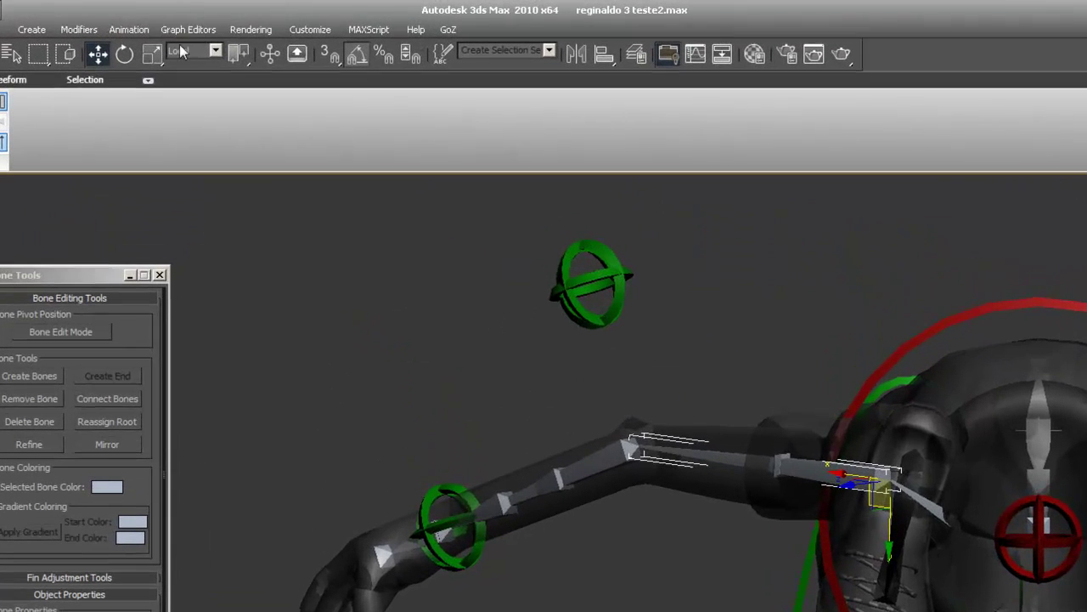
left_click(131, 29)
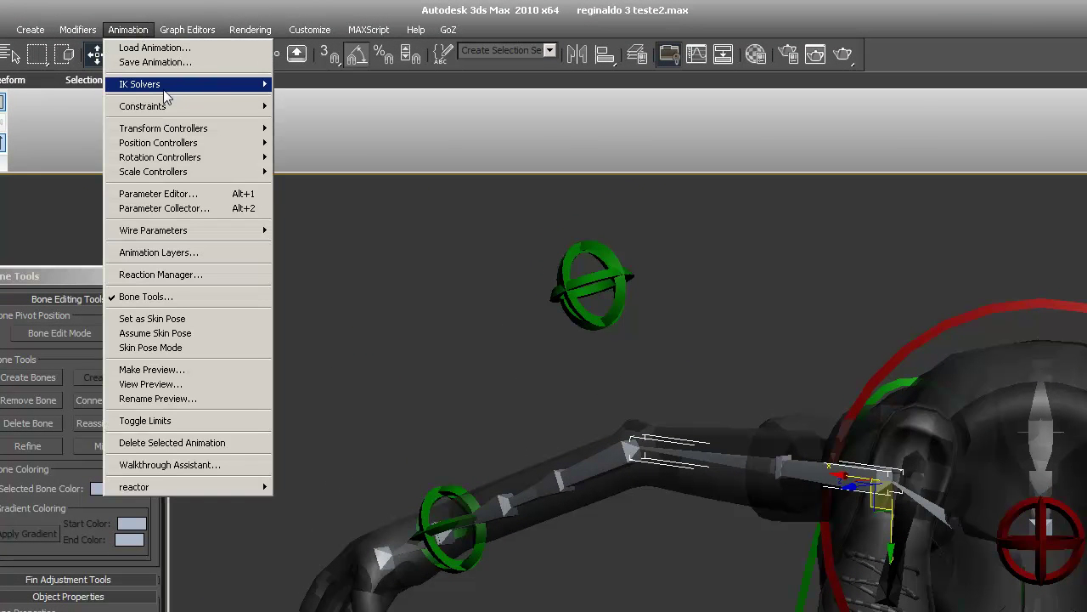
mouse_move(164, 90)
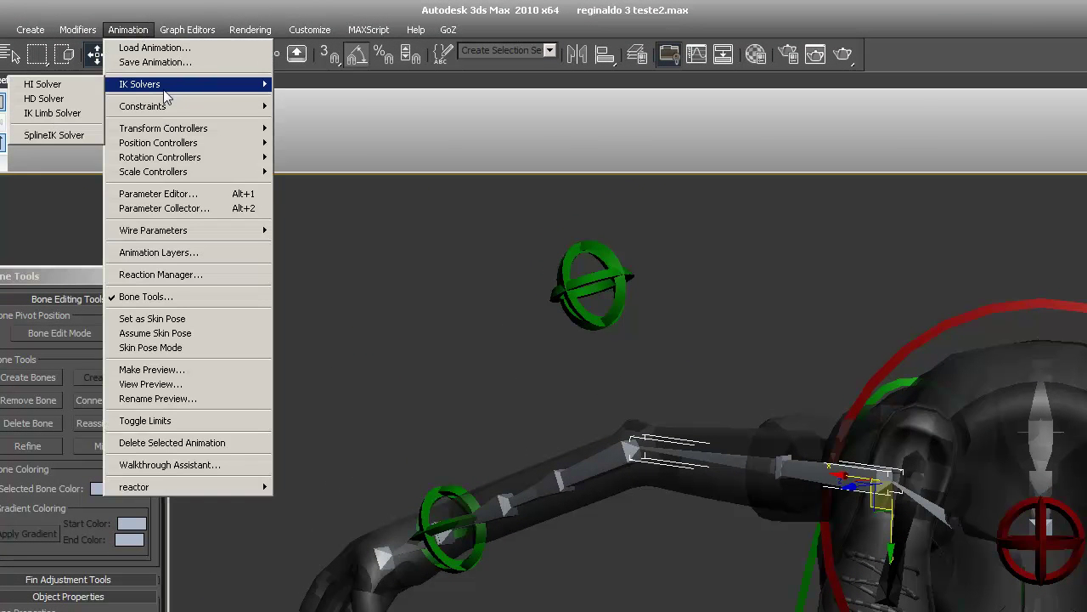
left_click(42, 84)
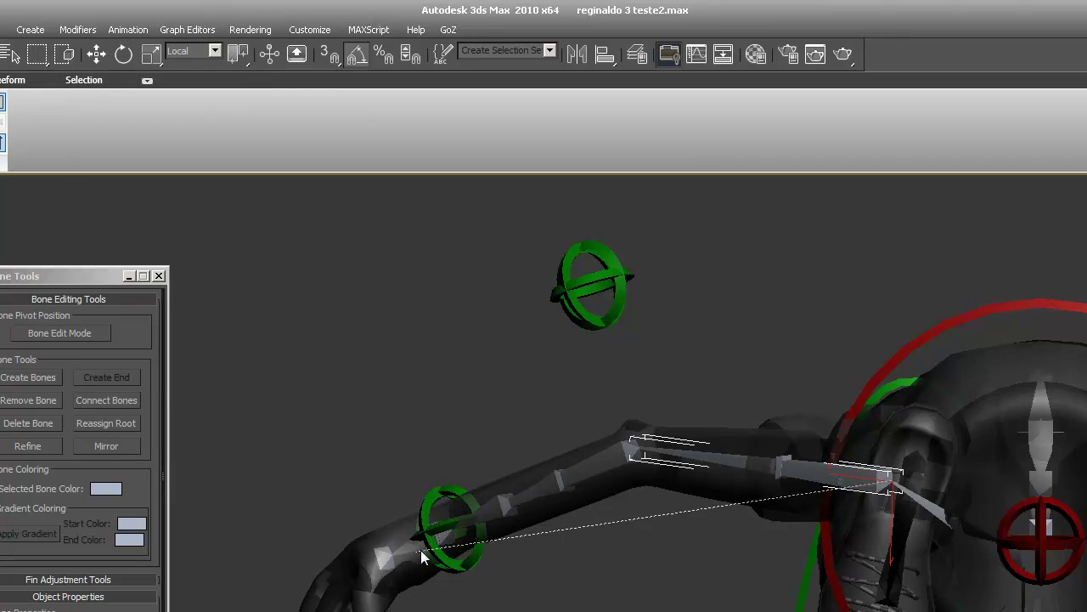
scroll(413, 554, "up", 4)
scroll(401, 559, "up", 2)
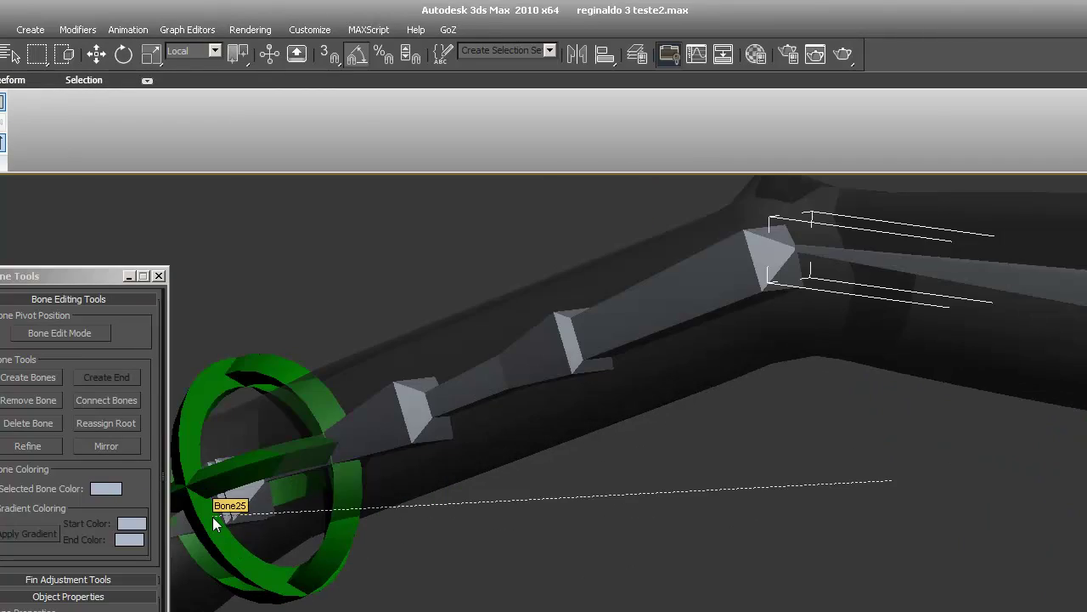
key("F3")
middle_click_drag(212, 517, 537, 536)
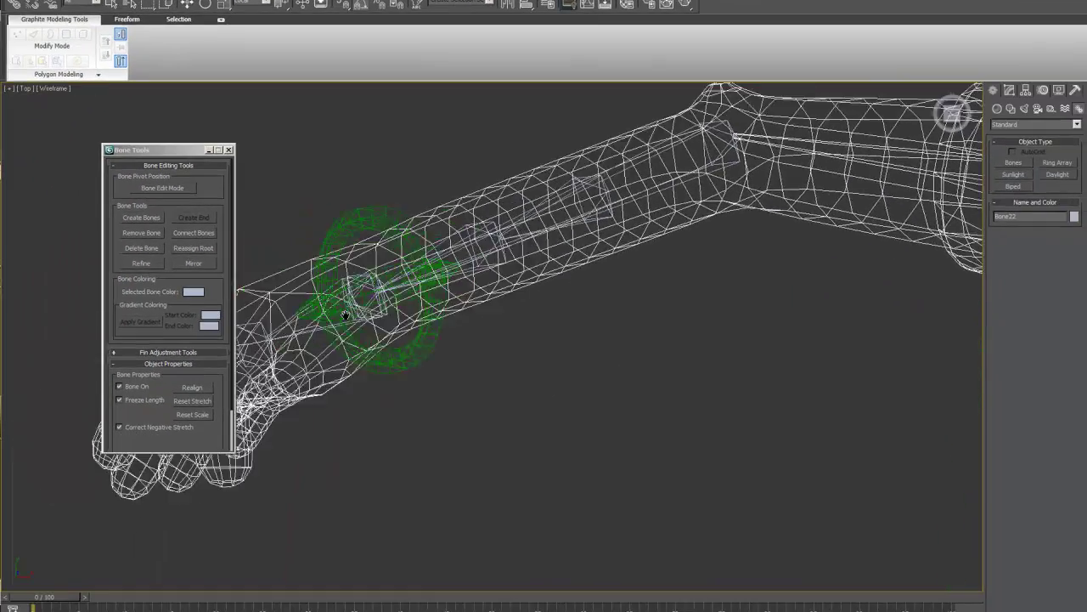
scroll(481, 322, "up", 2)
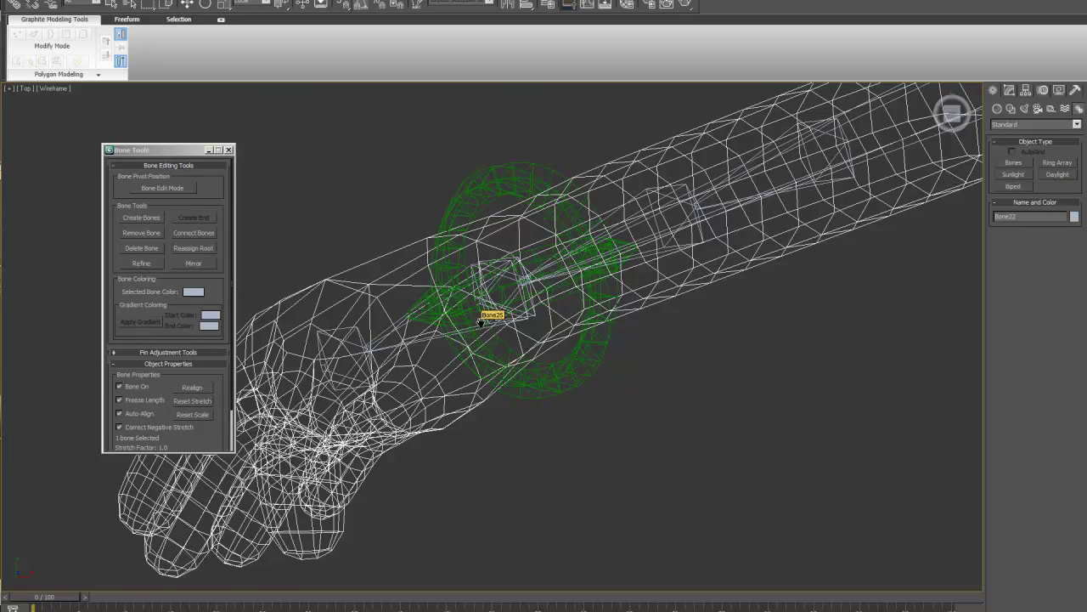
scroll(481, 320, "up", 2)
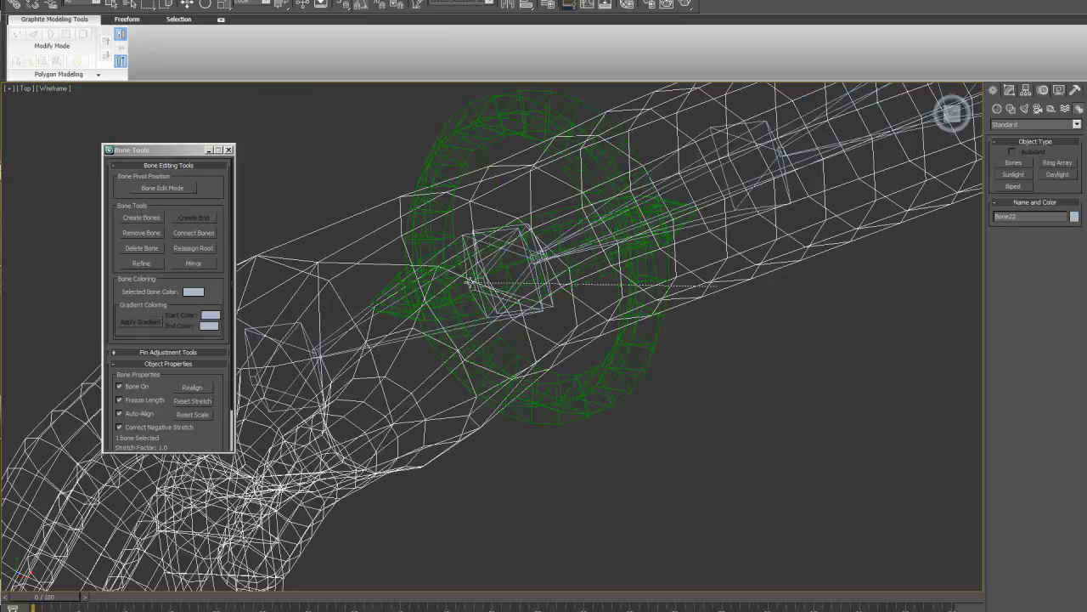
left_click(470, 286)
- Try to link the short bone at the shoulder to the main upper-arm bone it overlaps
middle_click_drag(586, 330, 596, 357)
scroll(619, 386, "down", 5)
mouse_move(618, 394)
middle_mouse_down()
mouse_move(580, 400)
mouse_move(593, 375)
mouse_move(525, 357)
middle_mouse_up()
key("F3")
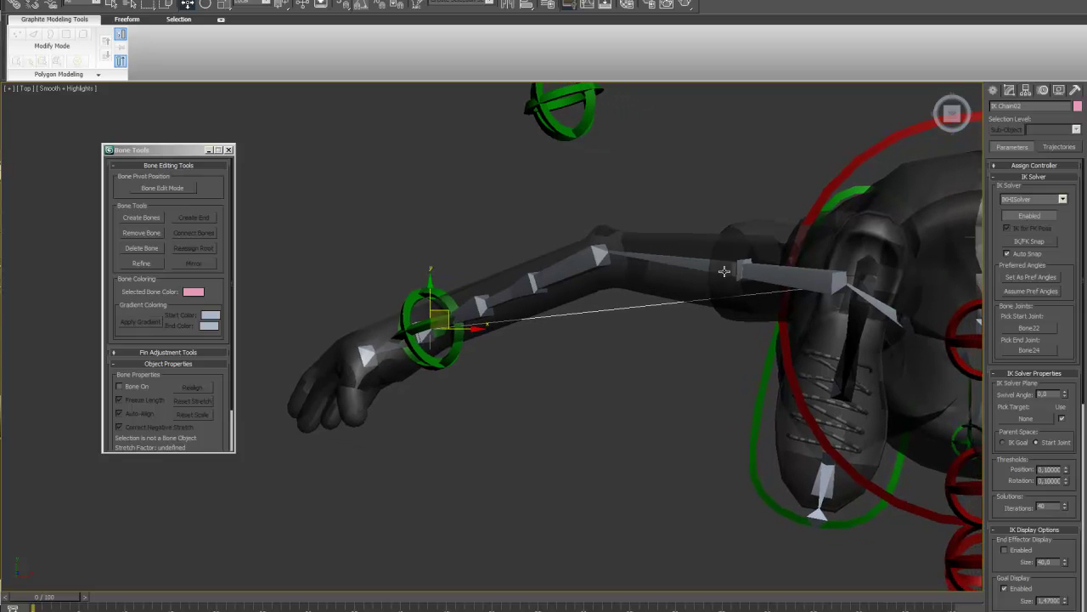
left_click(778, 268)
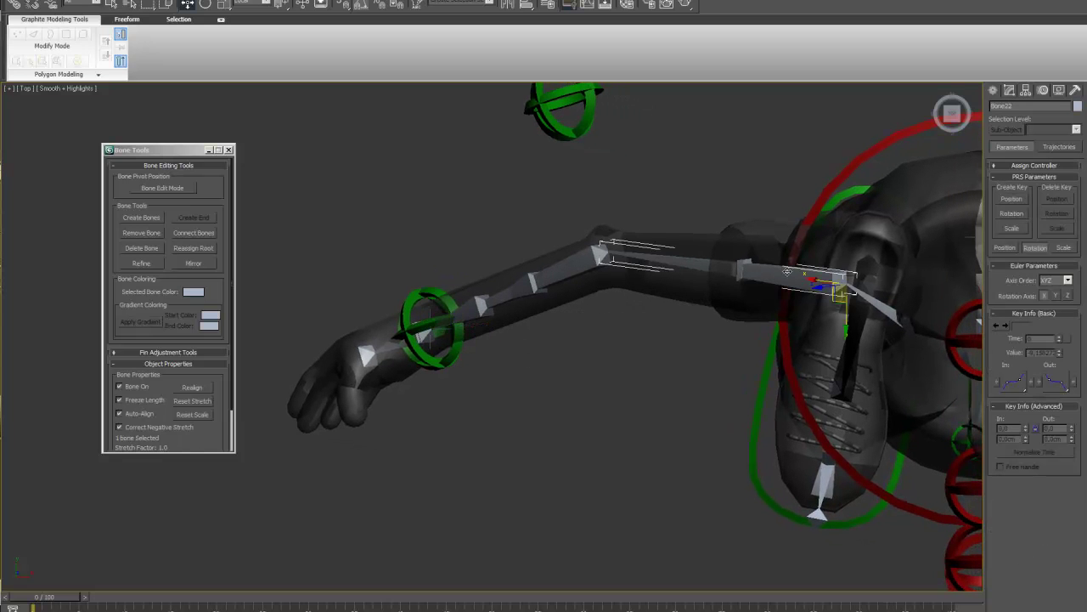
key("F3")
middle_click_drag(781, 282, 631, 301)
scroll(631, 301, "up", 3)
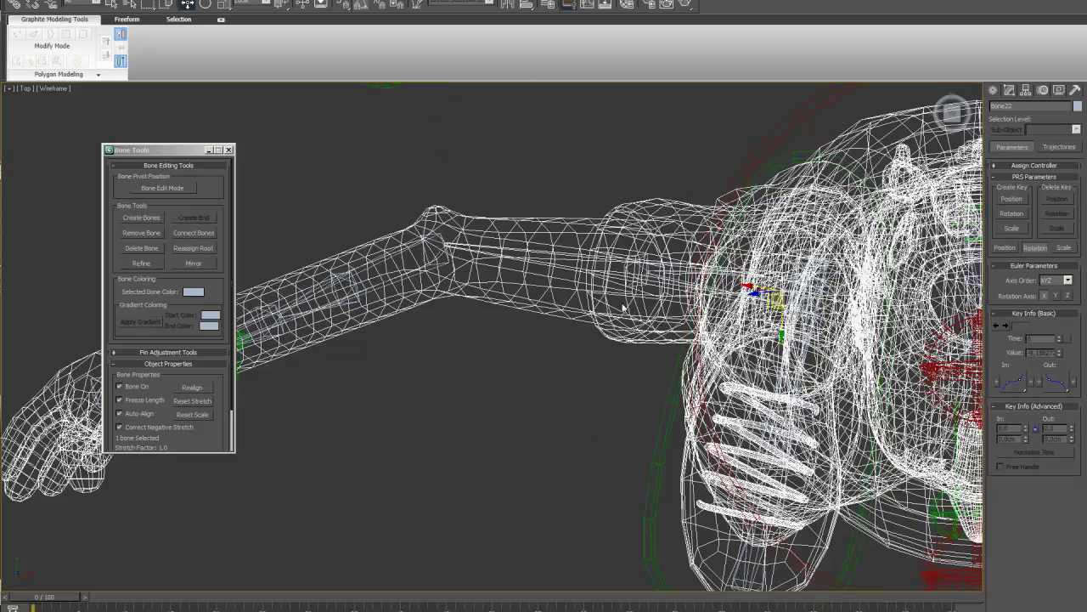
left_click(656, 270)
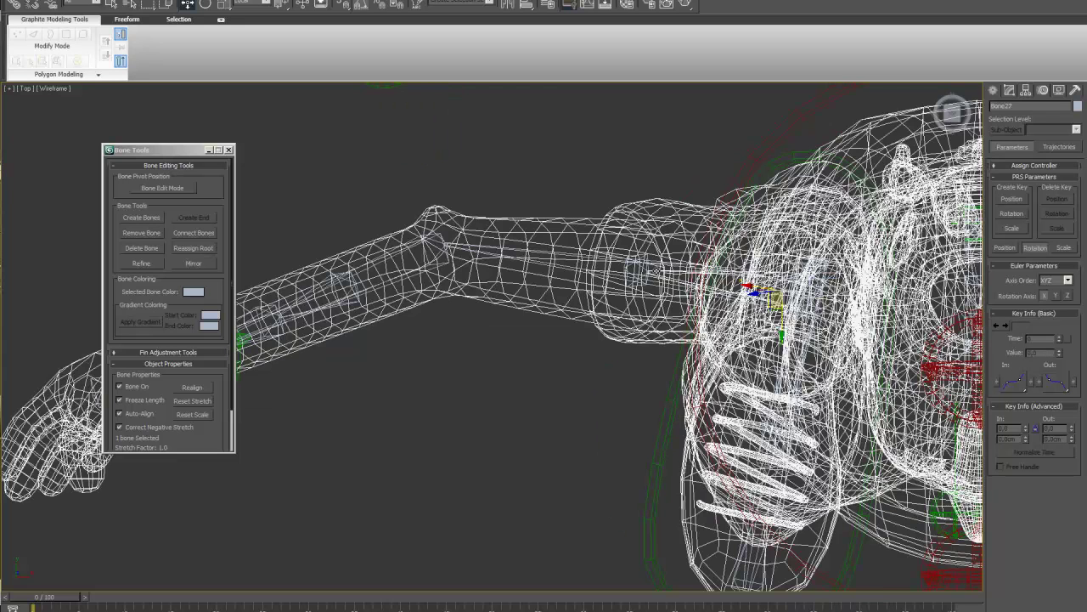
key("F3")
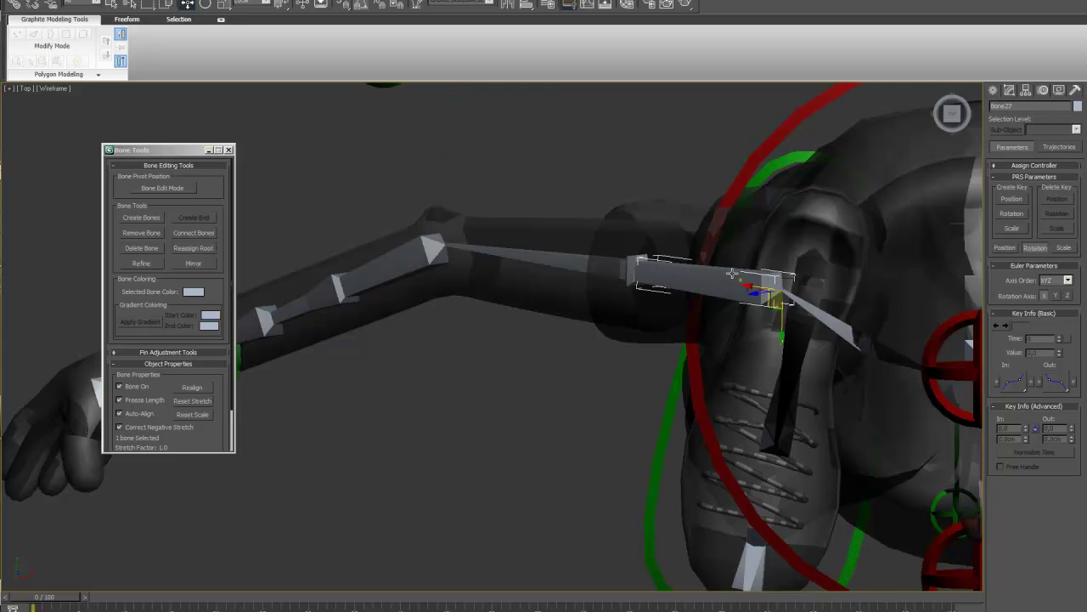
left_click(14, 5)
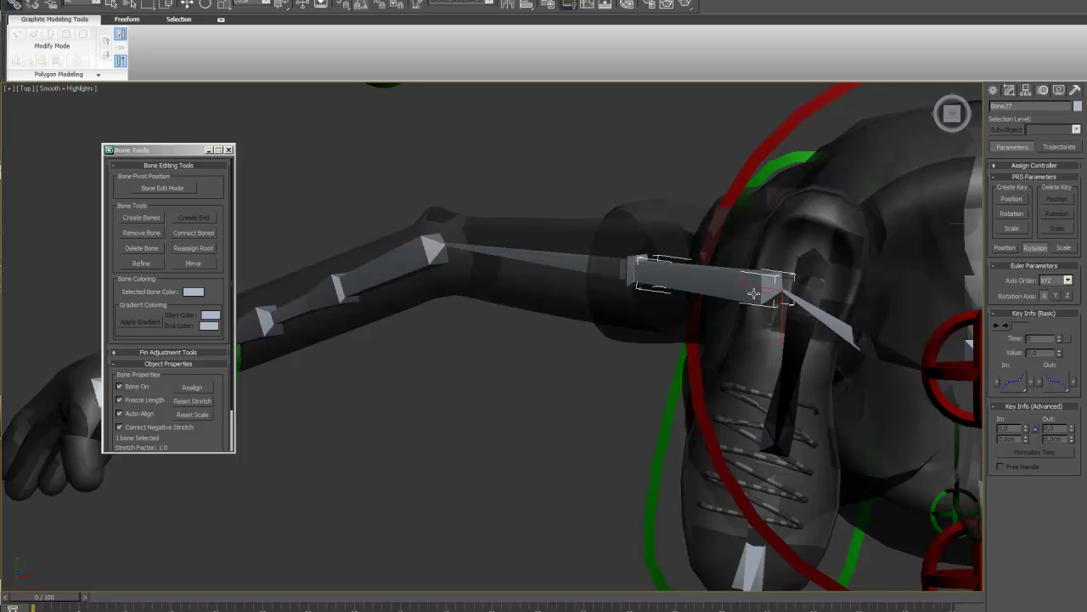
left_click_drag(722, 290, 645, 299)
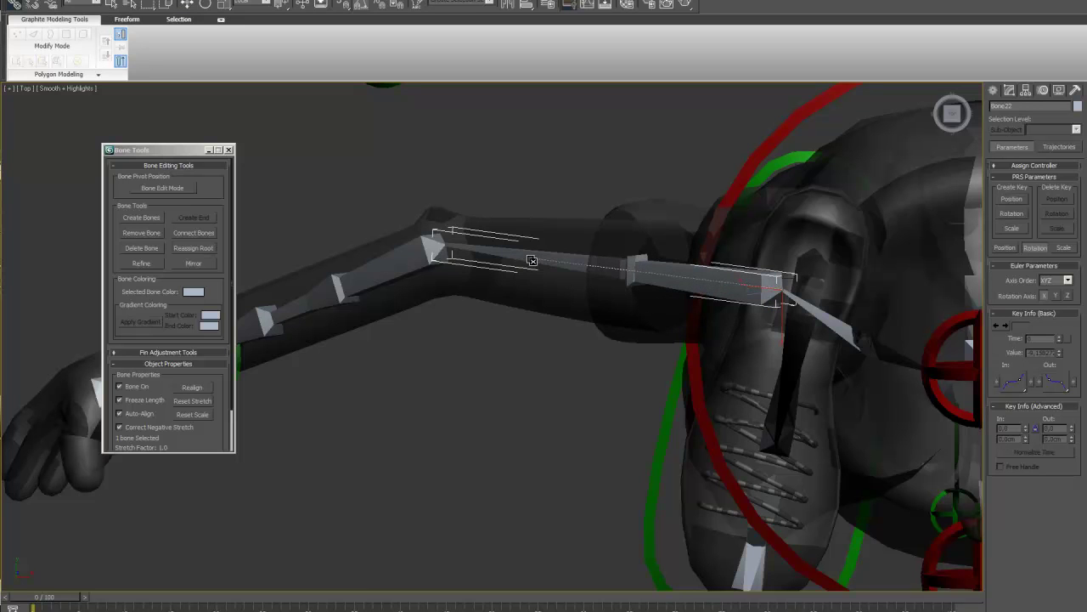
- Try again to link the short overlapping shoulder bone, reselected in wireframe, as a child of the full-length upper-arm bone
middle_click_drag(589, 328, 449, 332)
scroll(448, 333, "up", 4)
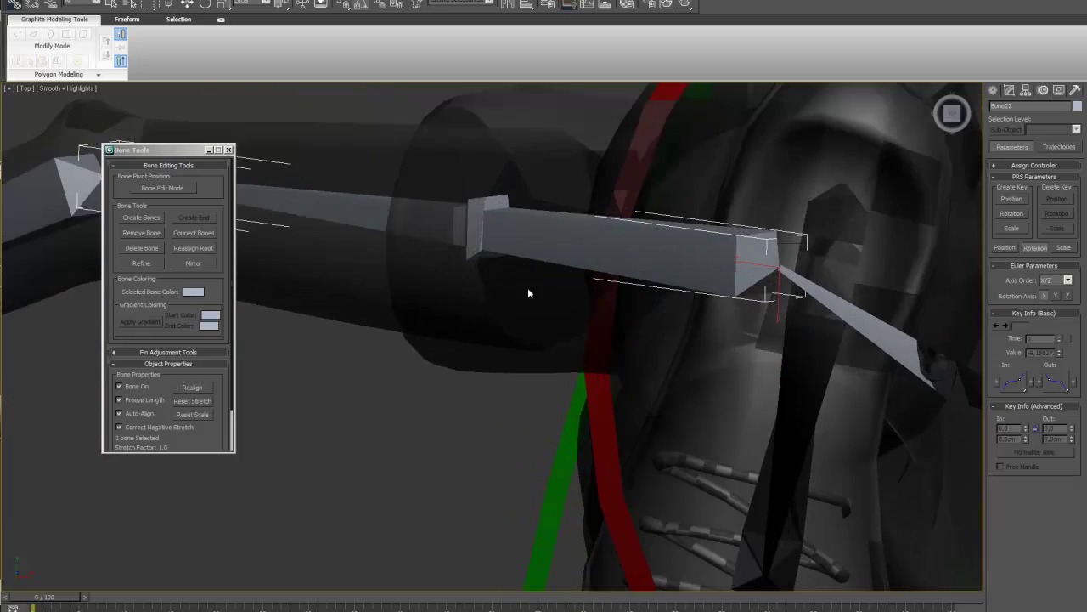
left_click(520, 236)
key("F3")
left_click_drag(340, 104, 56, 55)
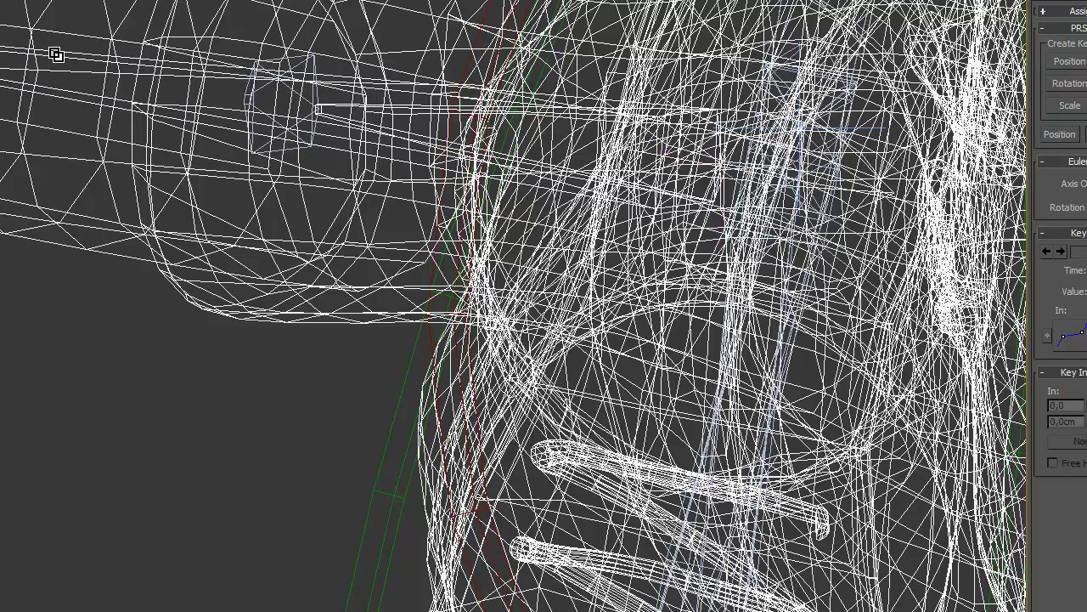
key("F3")
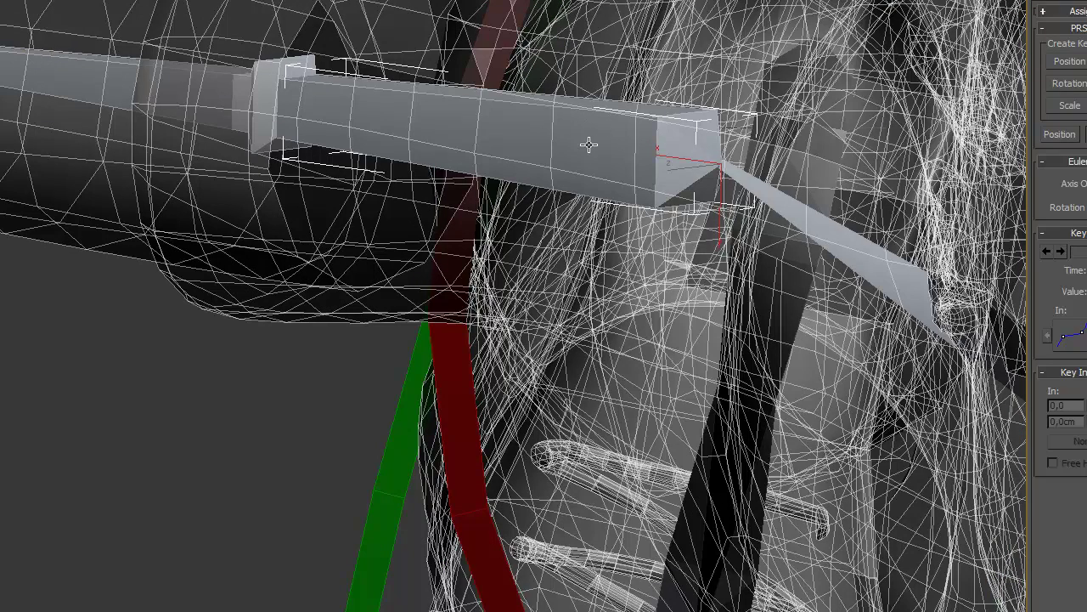
left_click_drag(461, 122, 186, 102)
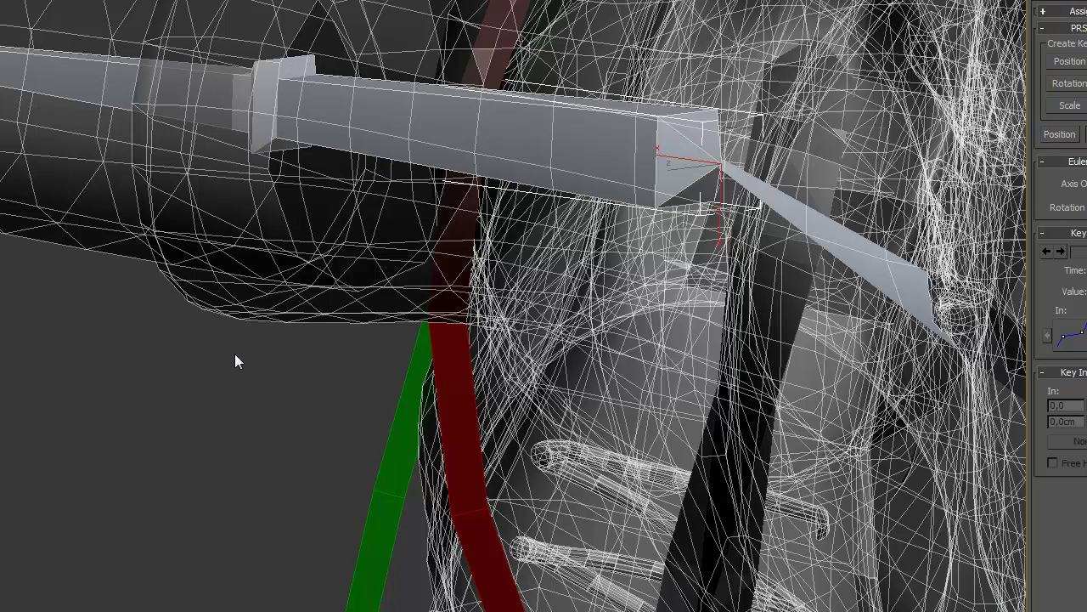
key("F4")
- Examine the right arm's bone chain in wireframe from the top and from an orbited front view around the shoulder
middle_click_drag(424, 253, 761, 252)
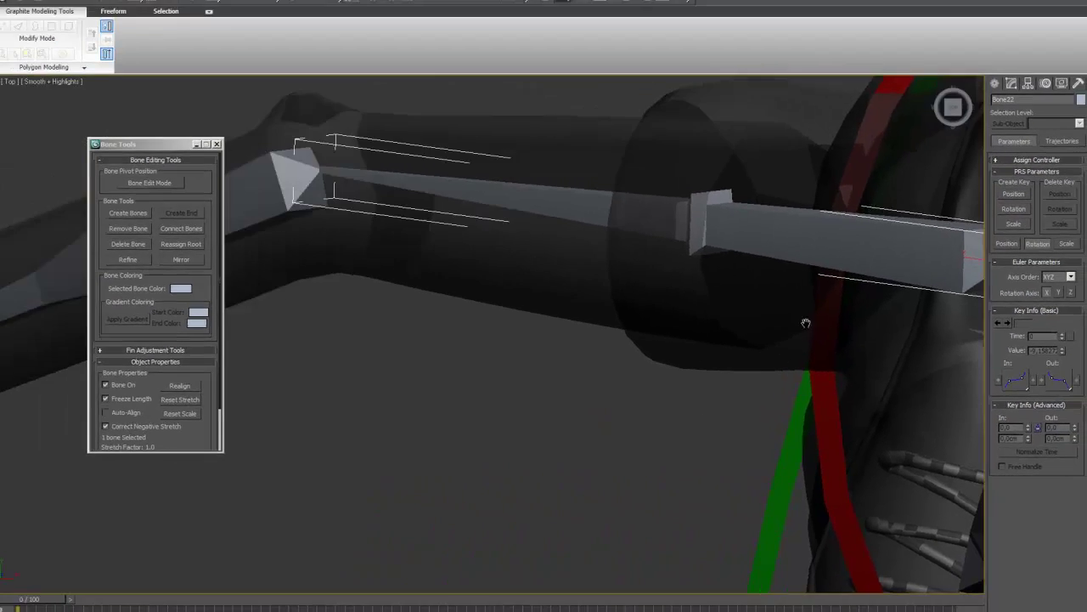
scroll(760, 363, "down", 5)
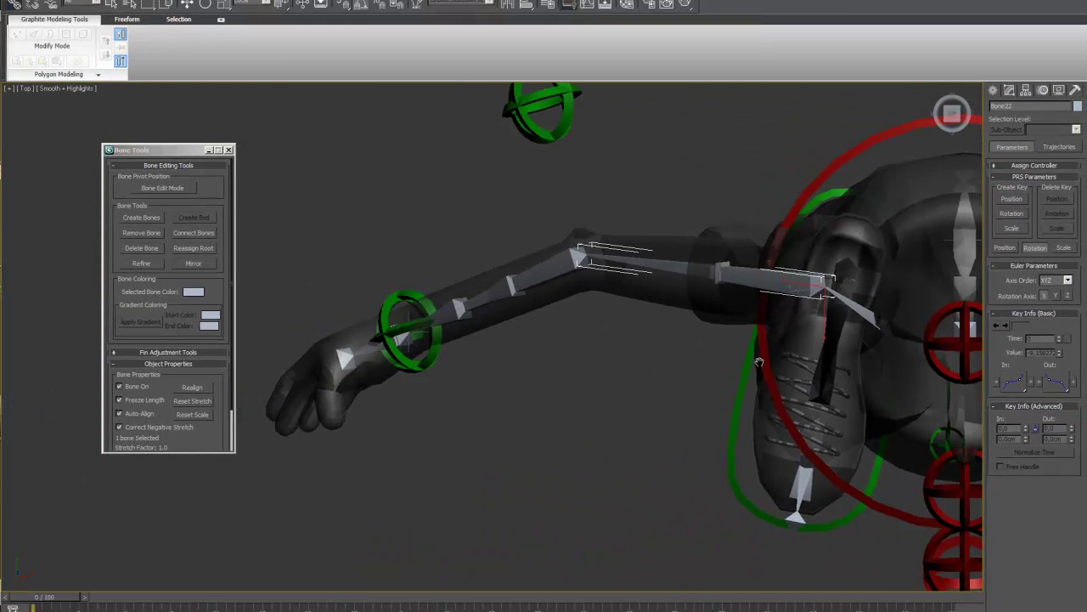
key("F3")
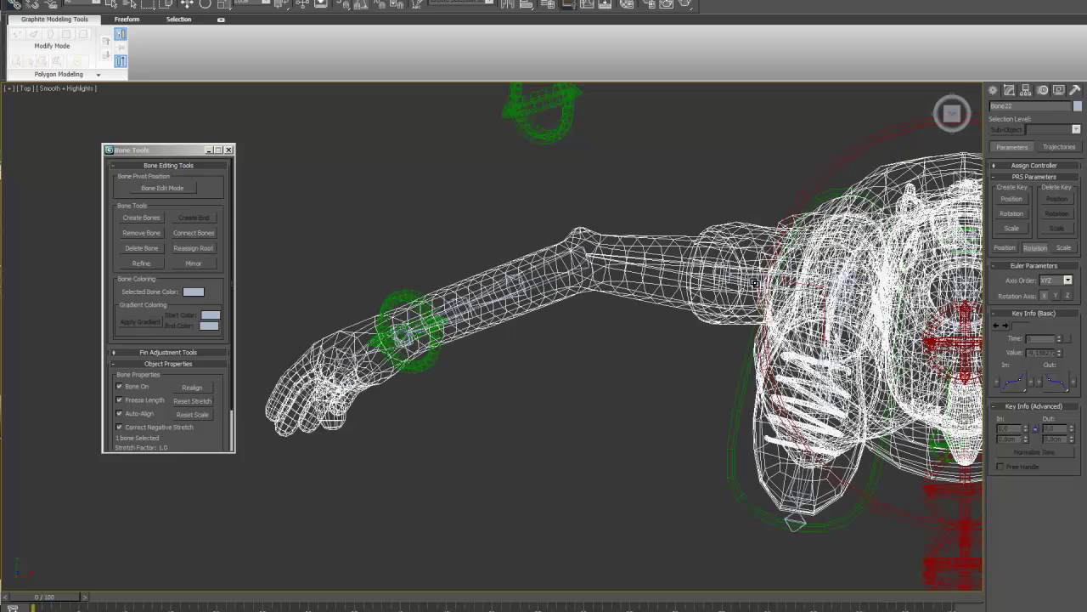
middle_click_drag(770, 376, 781, 387, "alt")
middle_click_drag(738, 311, 697, 476)
scroll(675, 359, "down", 3)
scroll(697, 281, "down", 2)
middle_click_drag(697, 280, 636, 297)
scroll(605, 237, "up", 2)
middle_click_drag(604, 237, 596, 492)
scroll(633, 265, "up", 6)
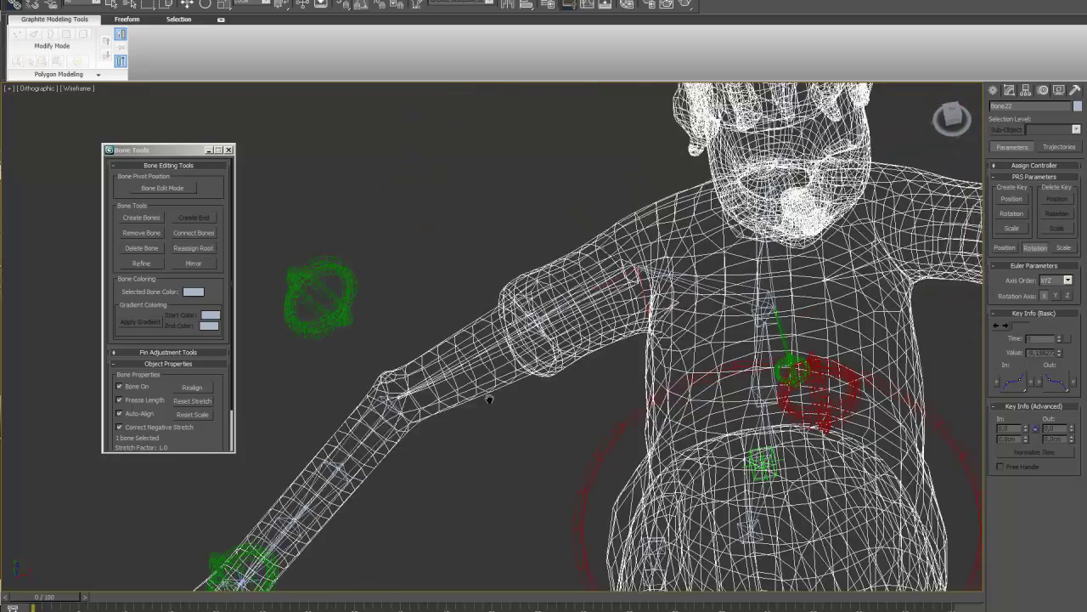
- Try linking the overlapping upper-arm bones, selecting the short and the full-length bone in turn
left_click(633, 266)
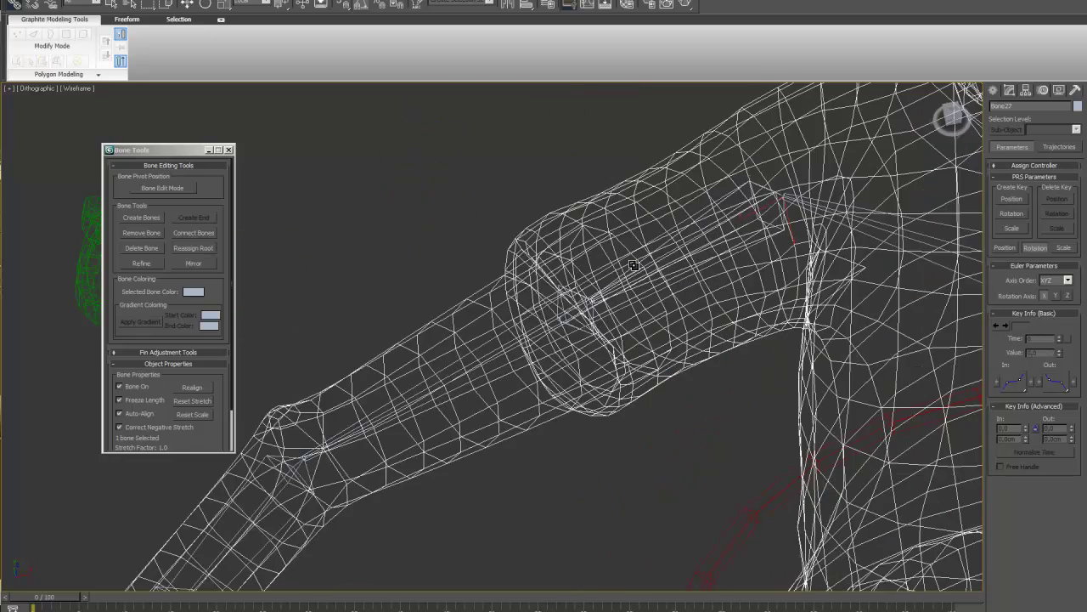
key("F3")
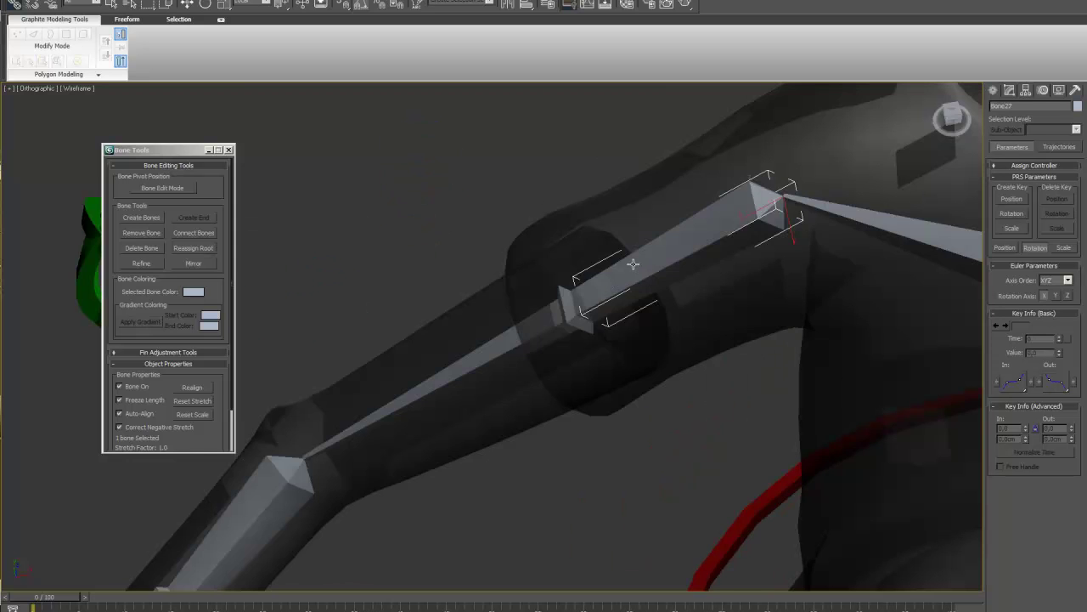
key("F3")
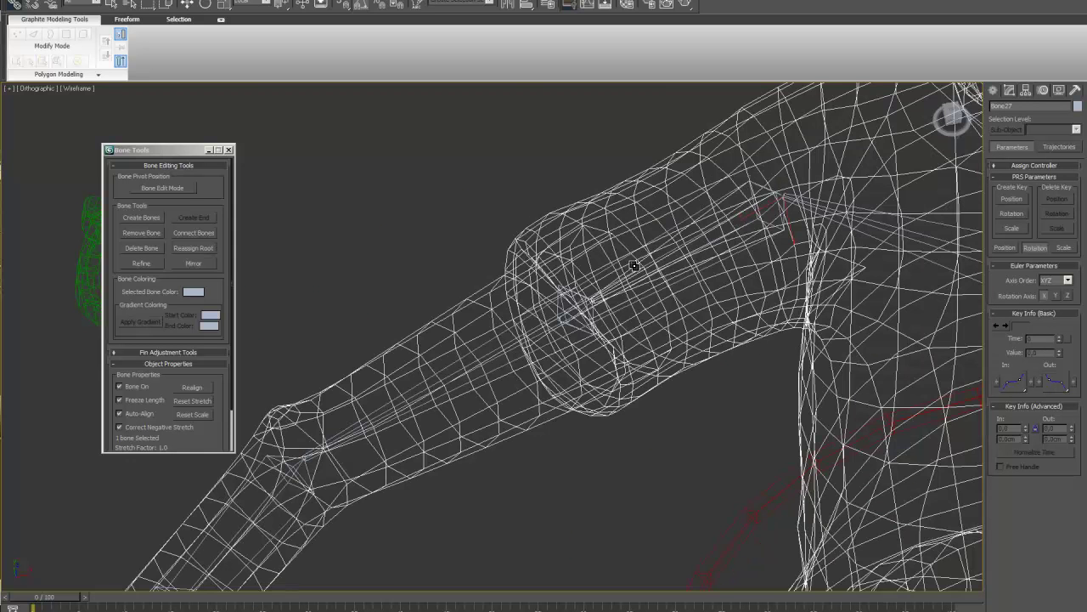
key("F3")
left_click(633, 266)
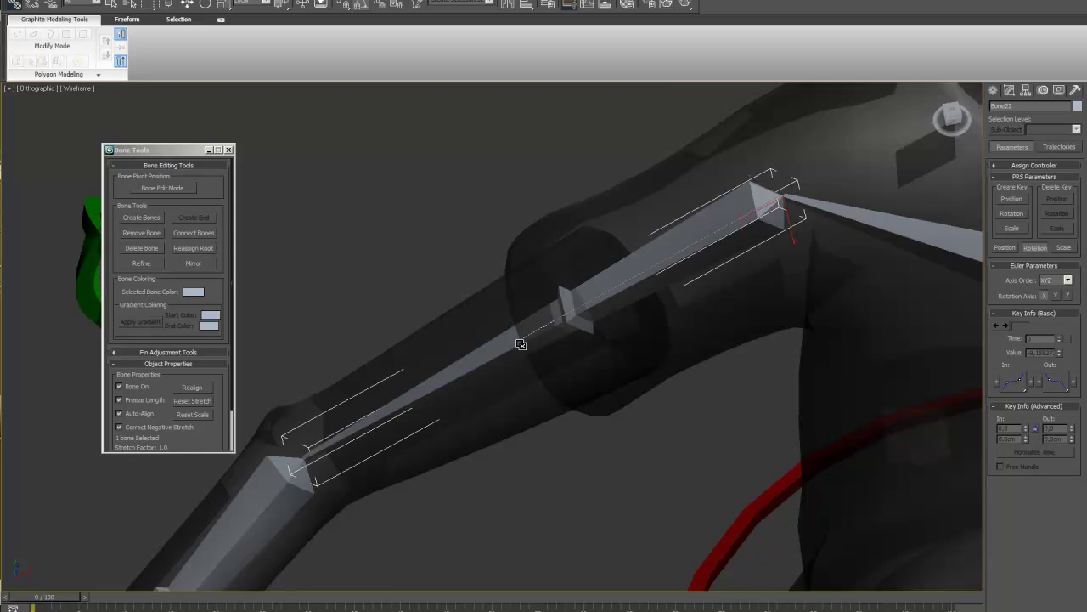
- Select the short shoulder bone in wireframe and link it to the full-length upper-arm bone
key("F3")
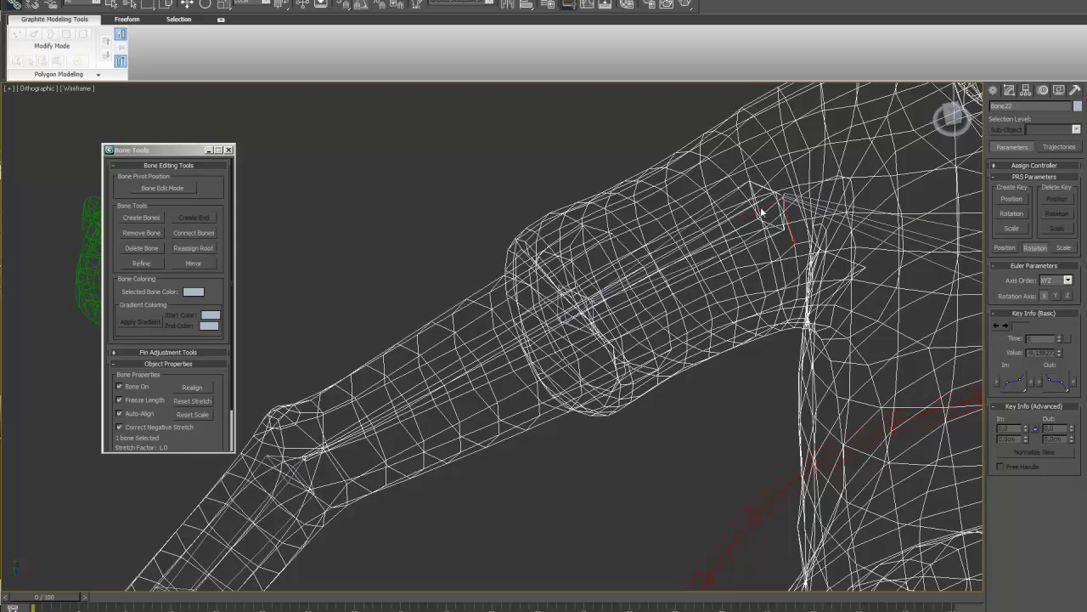
left_click(718, 203)
left_click_drag(699, 217, 445, 354)
key("F3")
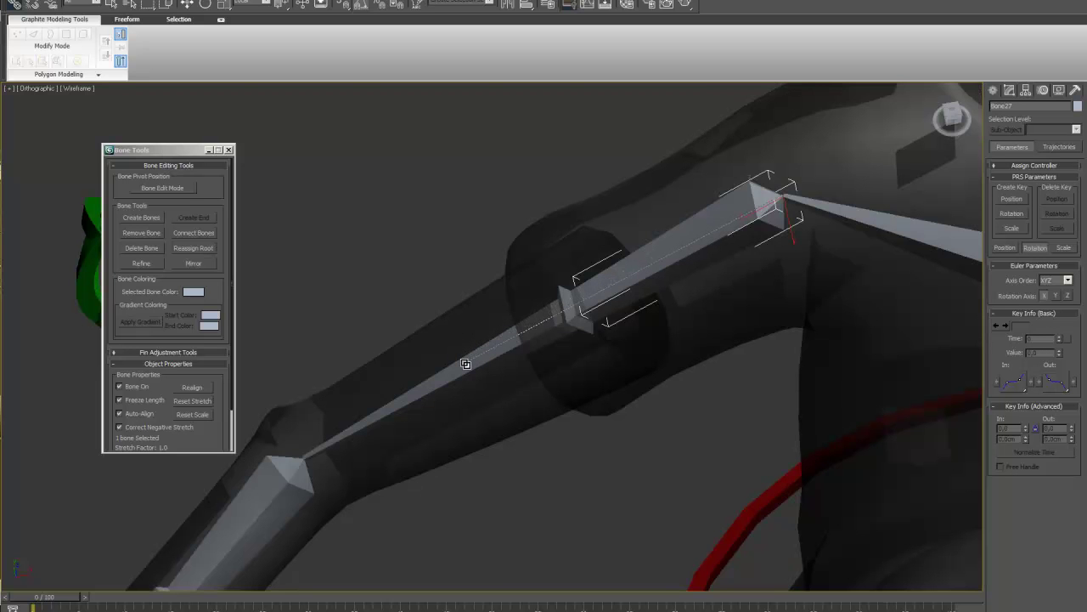
scroll(633, 348, "down", 10)
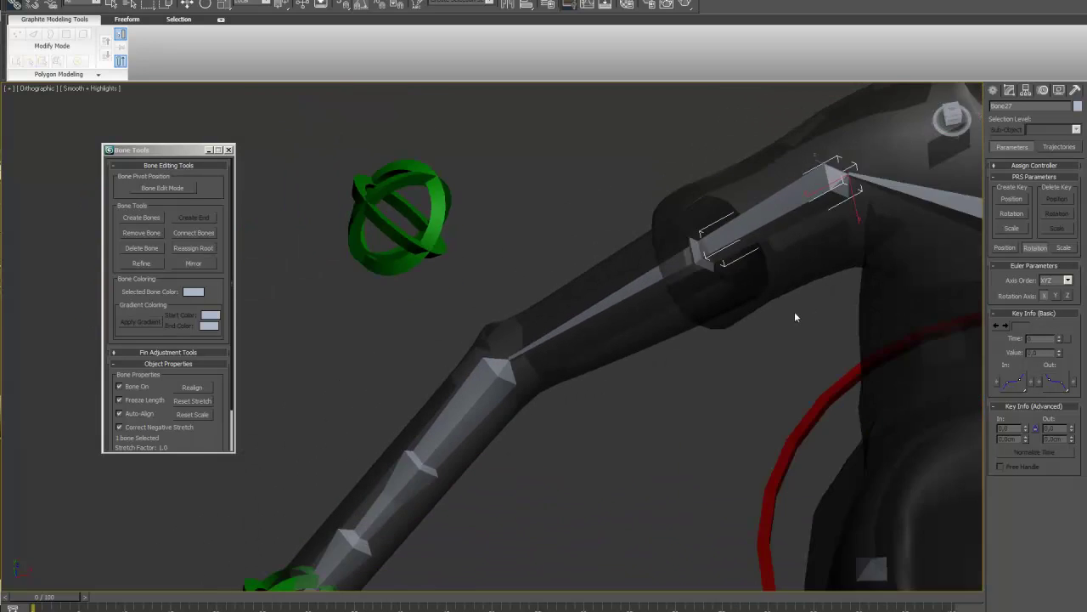
- Check the forearm bones by selecting the segment nearest the wrist together with the one nearest the elbow
scroll(723, 343, "down", 2)
middle_click_drag(609, 377, 711, 311)
scroll(711, 311, "up", 2)
left_click(546, 385)
left_click(605, 319, "ctrl")
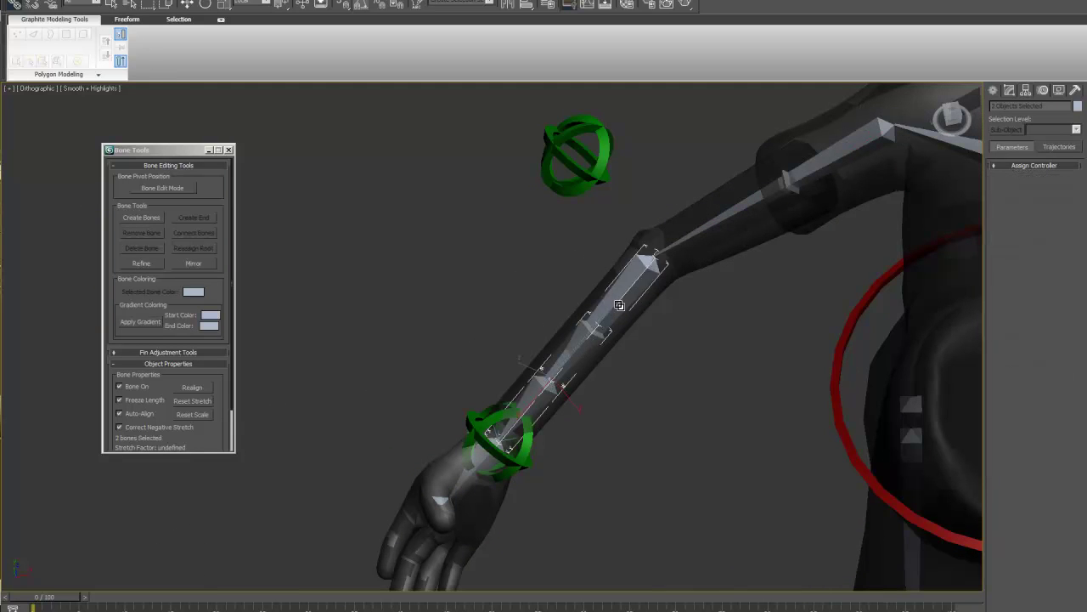
- Select the hand bone inside the wrist control and examine its overlap with the other bones in shaded and wireframe display
scroll(637, 372, "up", 7)
scroll(635, 372, "up", 3)
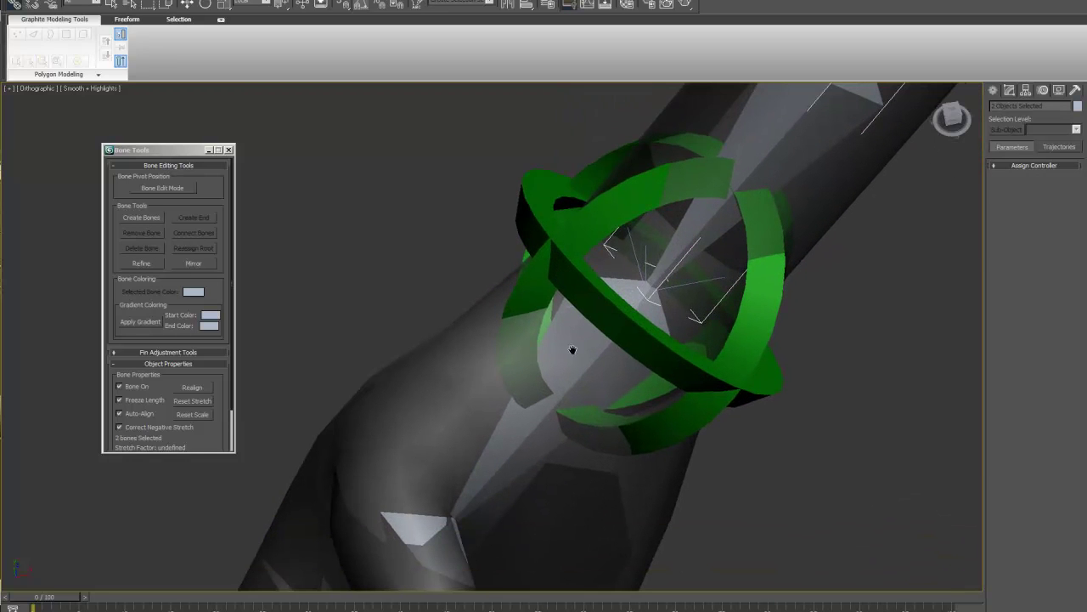
left_click(568, 360)
key("F3")
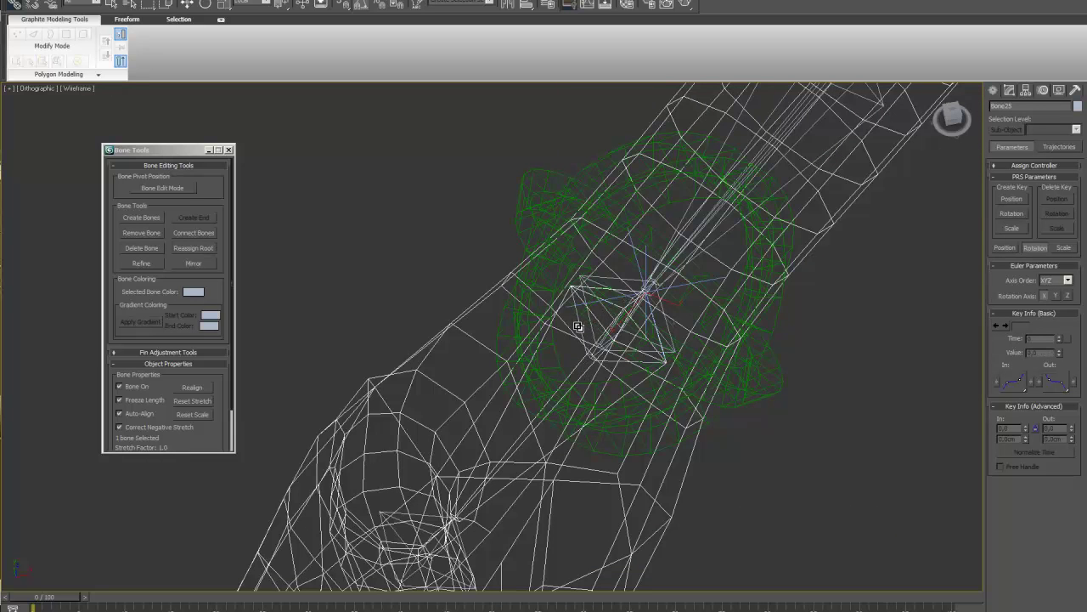
key("F3")
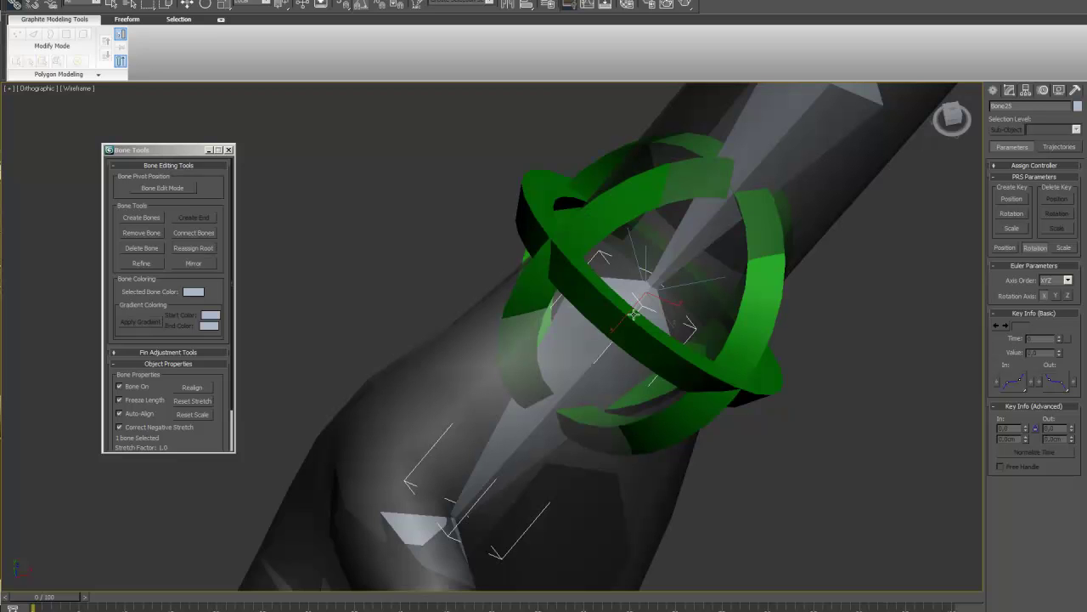
scroll(634, 315, "down", 5)
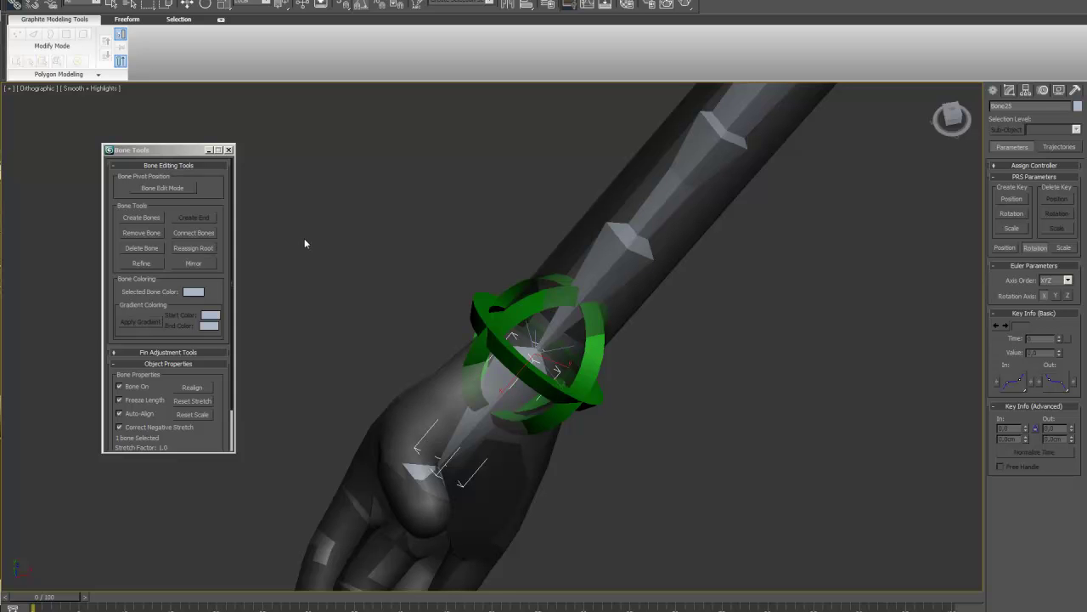
- Select the orientation-constrained bone overlapping the hand bone at the wrist, using the Move tool in wireframe display
key("w")
key("F3")
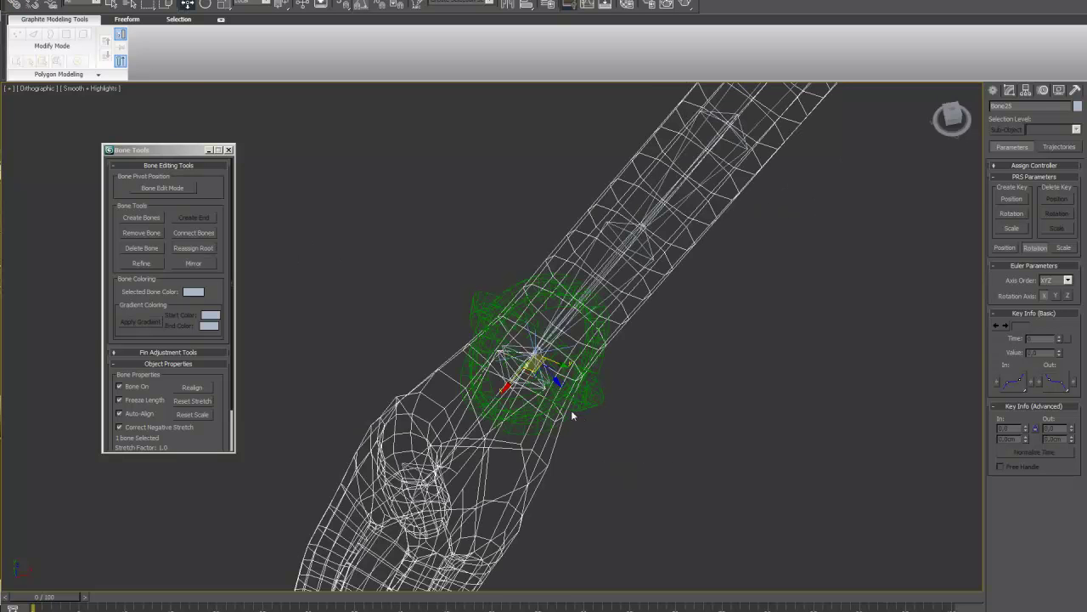
left_click(520, 385)
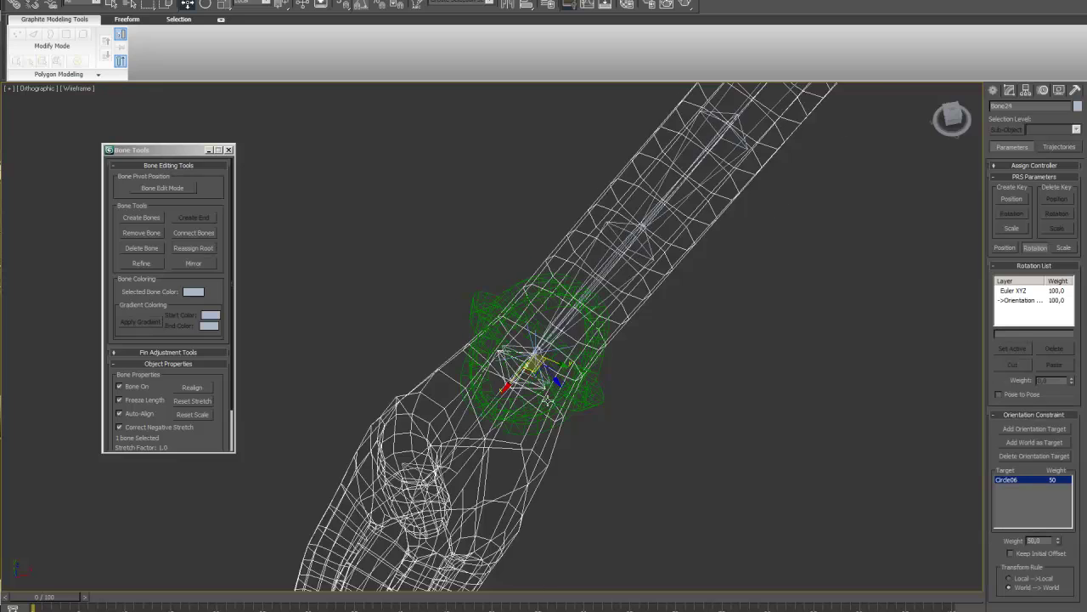
scroll(547, 400, "up", 3)
scroll(547, 403, "up", 3)
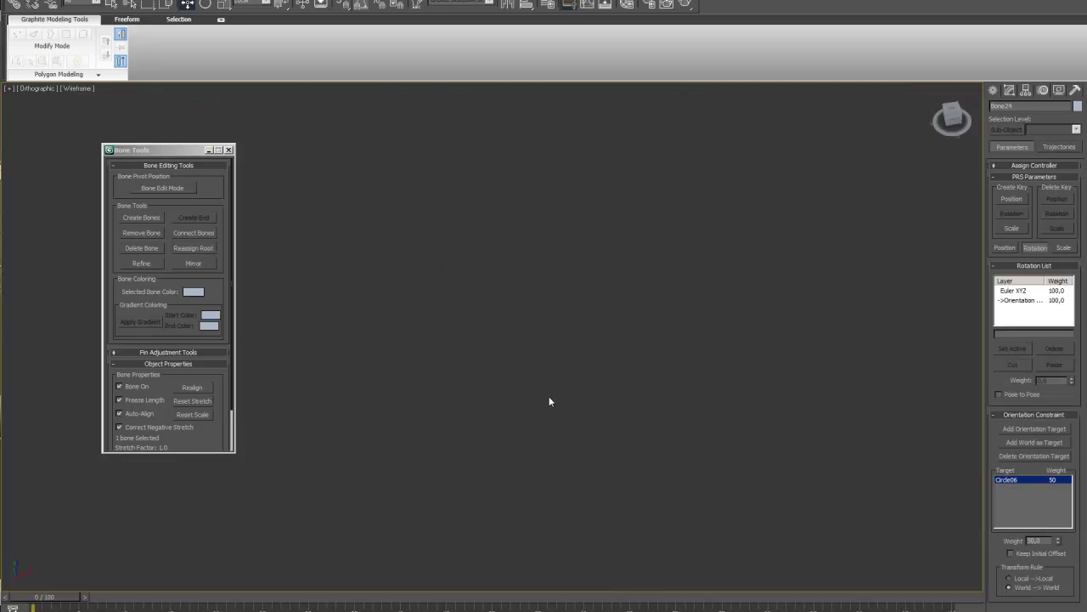
middle_click_drag(538, 362, 574, 540)
middle_click_drag(498, 255, 405, 487)
scroll(409, 483, "up", 2)
middle_click_drag(571, 251, 543, 473)
scroll(429, 348, "up", 3)
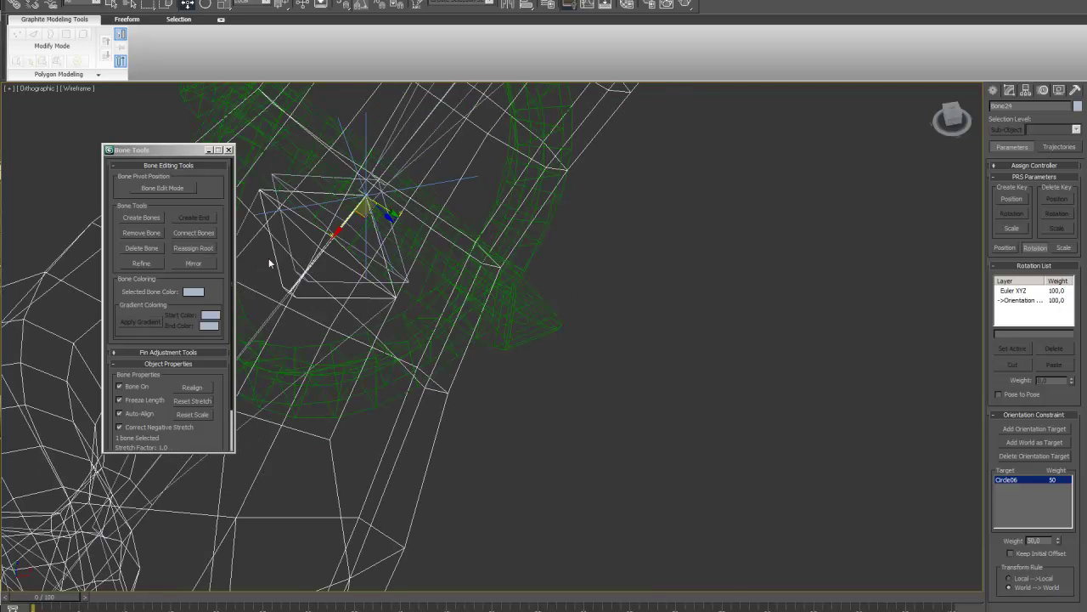
scroll(376, 286, "up", 2)
scroll(442, 344, "up", 2)
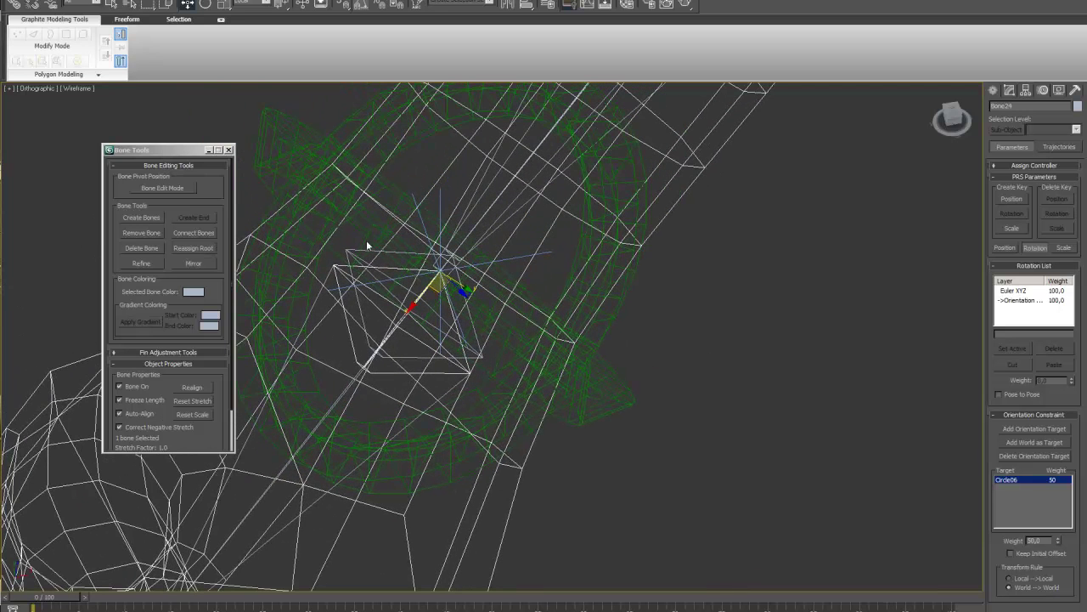
scroll(349, 345, "down", 1)
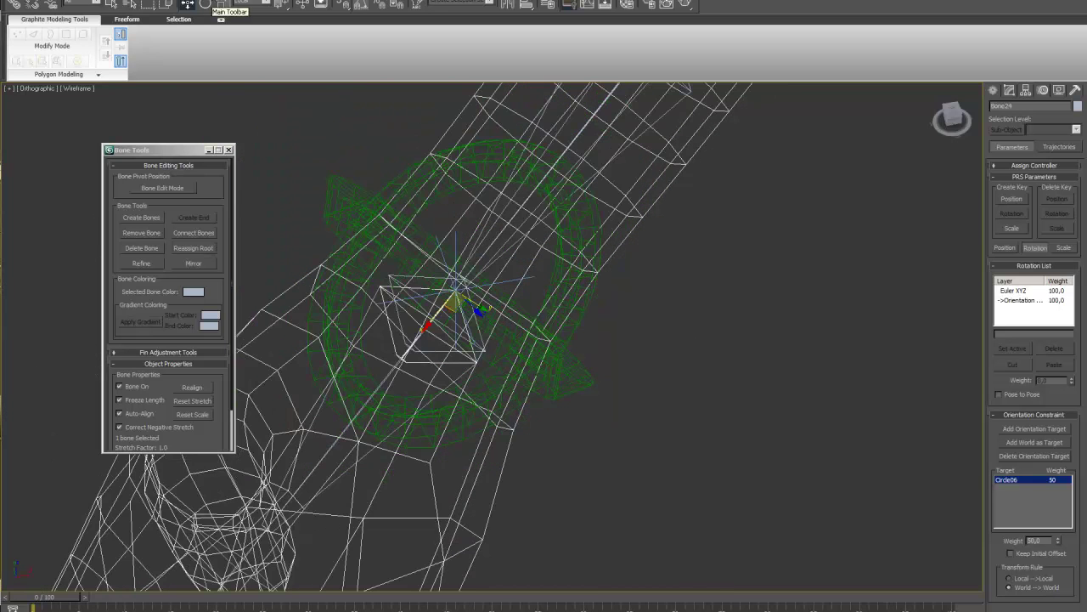
left_click(209, 3)
mouse_move(217, 38)
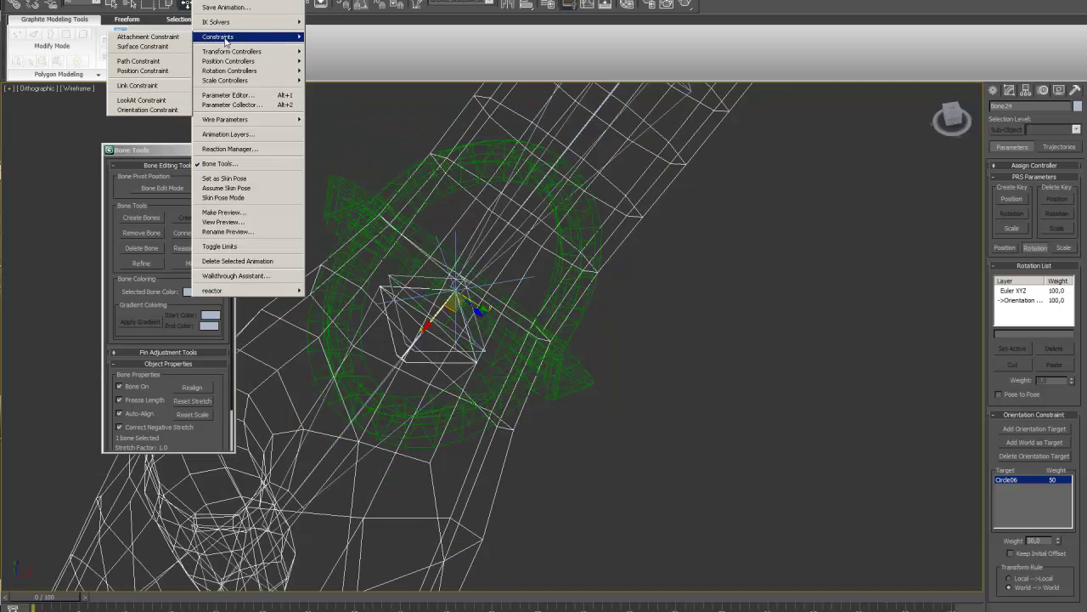
left_click(144, 110)
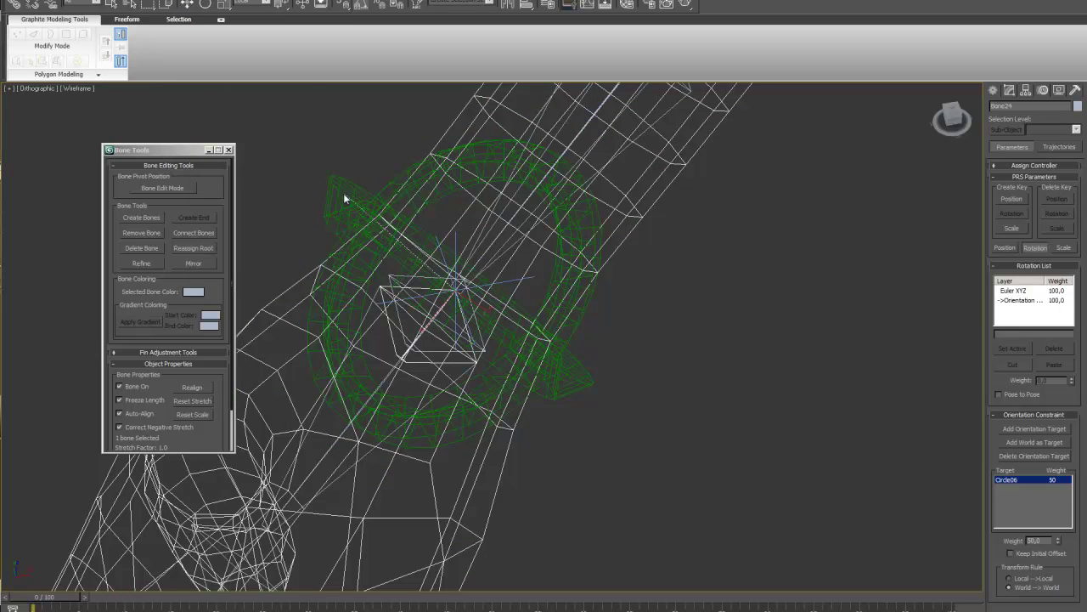
right_click(343, 198)
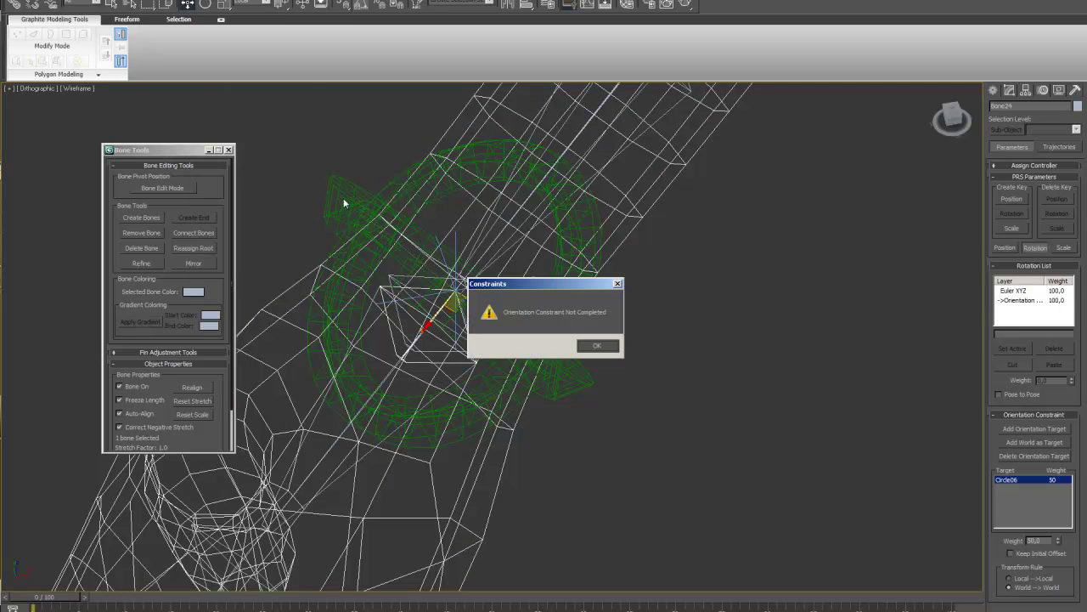
left_click(598, 346)
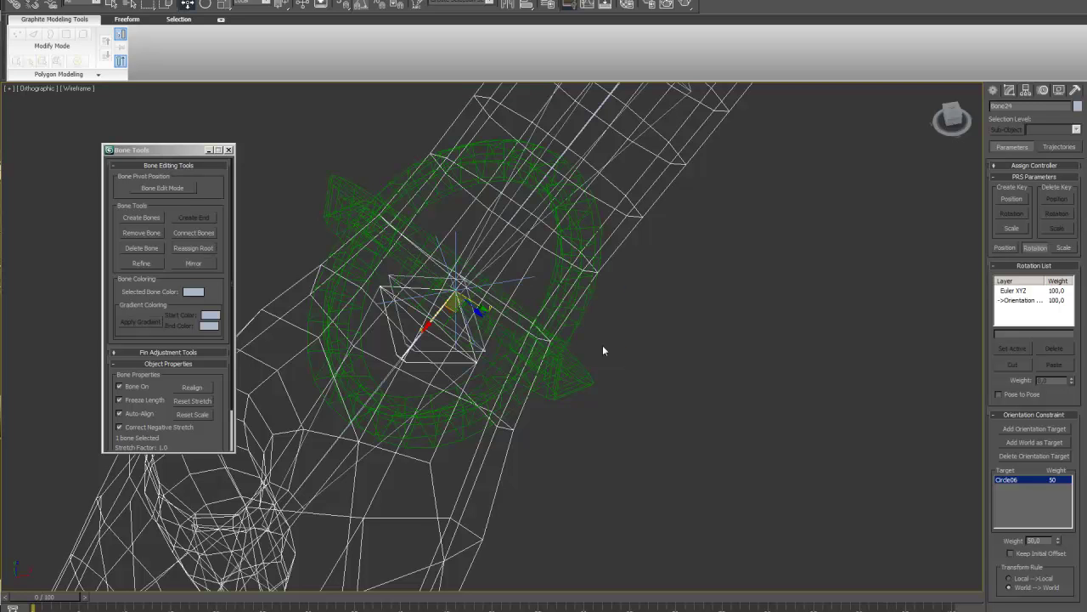
- Delete the wrist bone's Circle06 orientation target and reapply an Orientation Constraint targeting the green wrist control
scroll(612, 352, "down", 5)
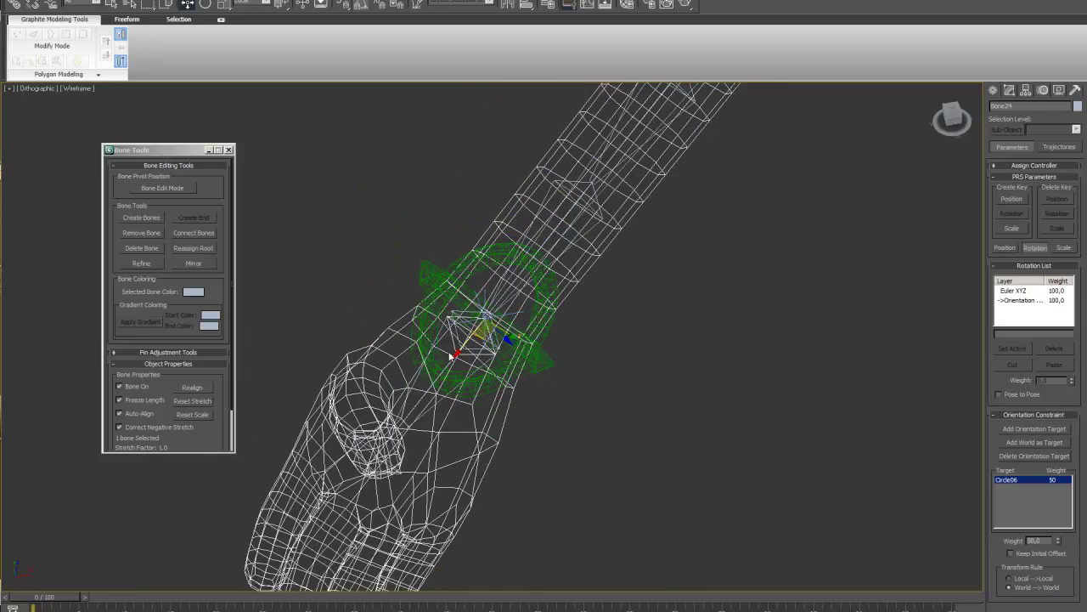
left_click(1032, 459)
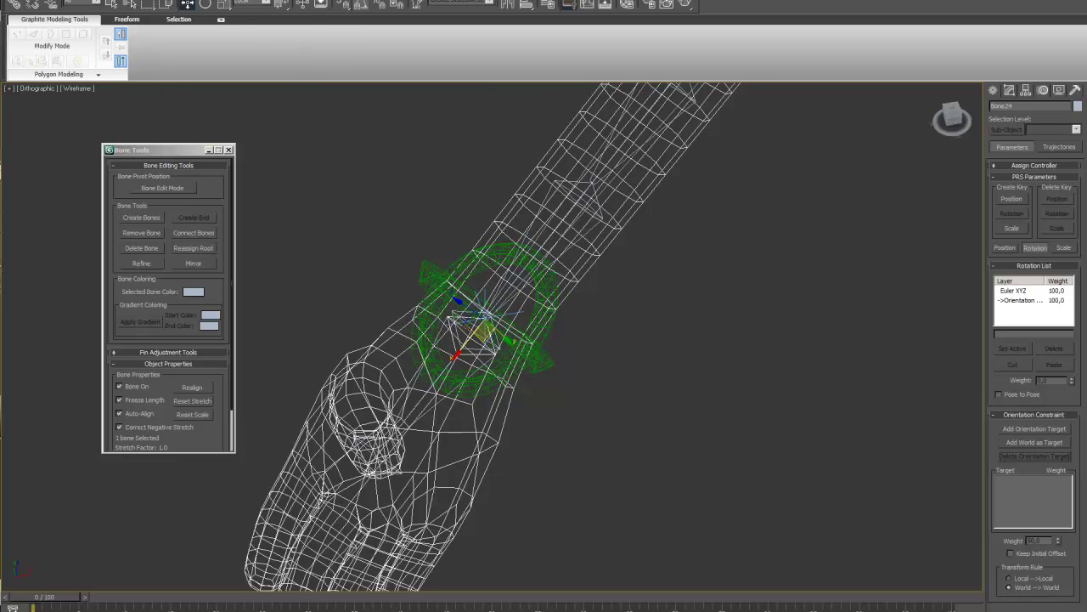
left_click(212, 1)
mouse_move(213, 41)
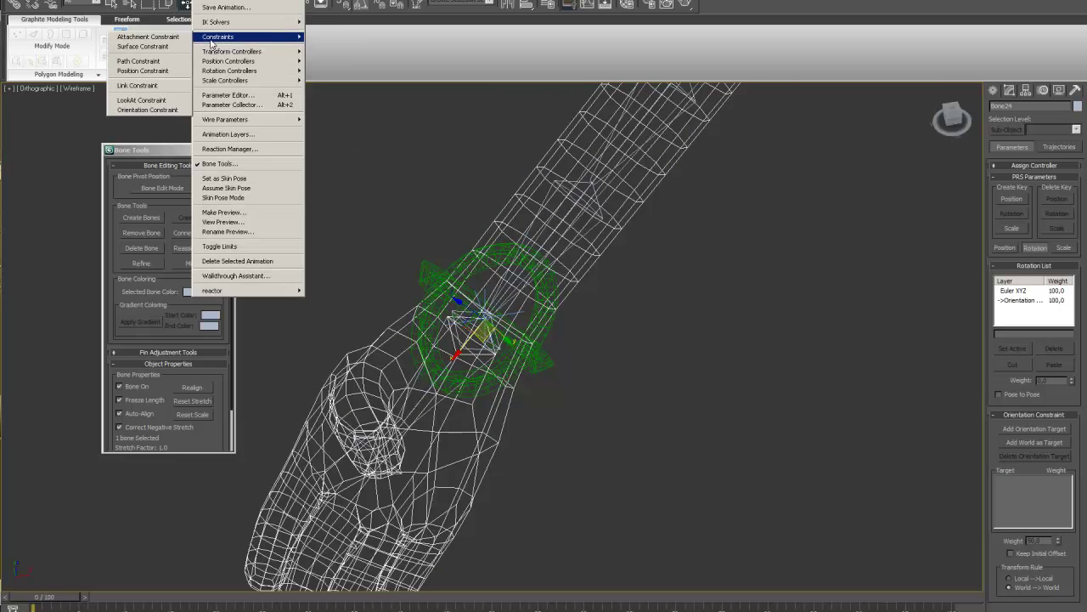
left_click(144, 109)
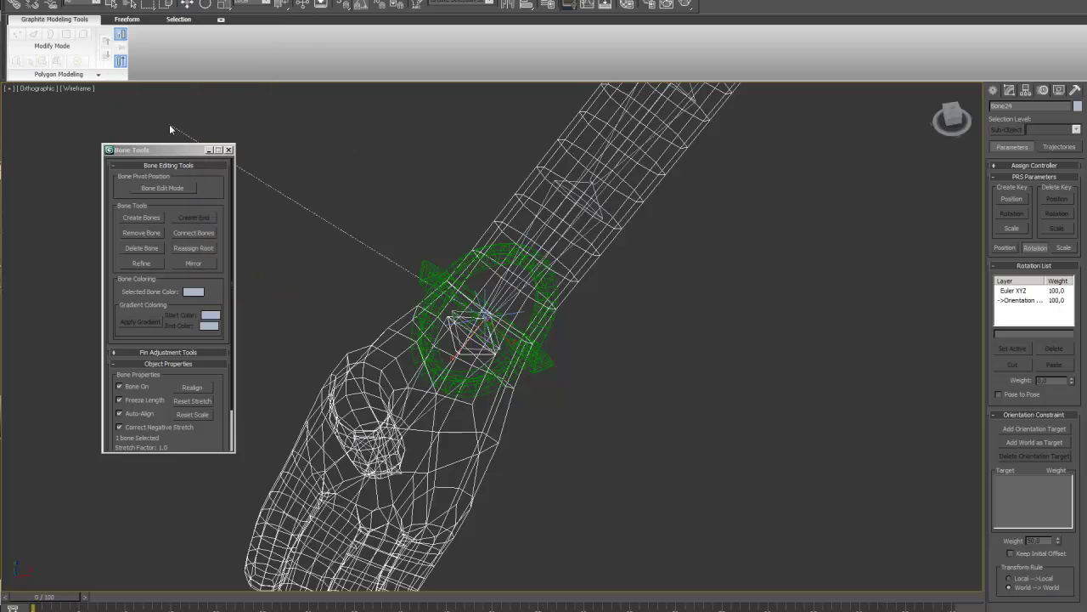
left_click(428, 272)
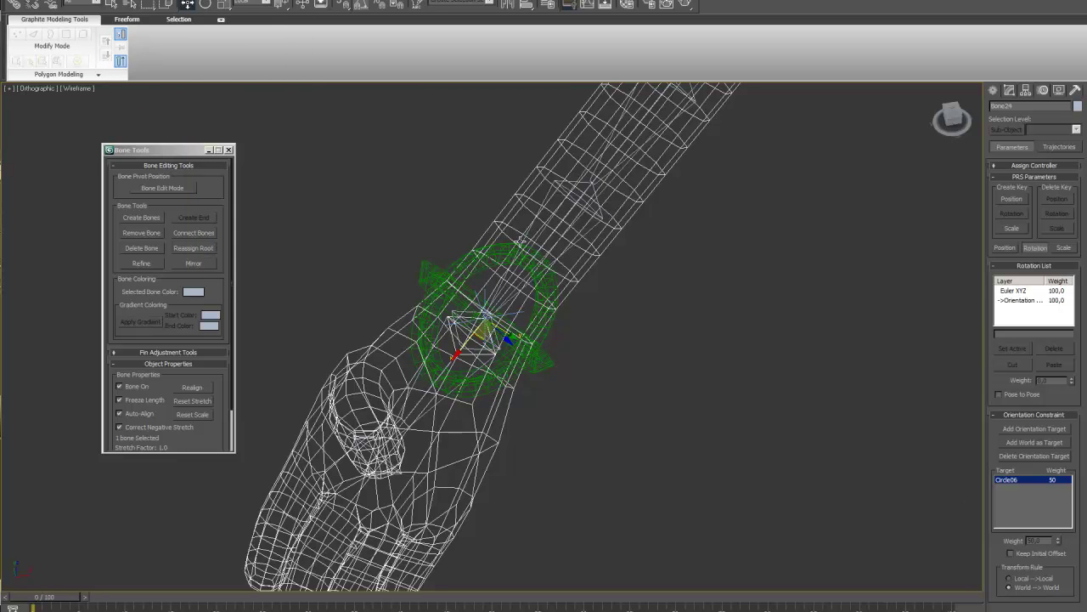
- Rotate the green wrist control in shaded display to test how the constrained hand bones follow
key("e")
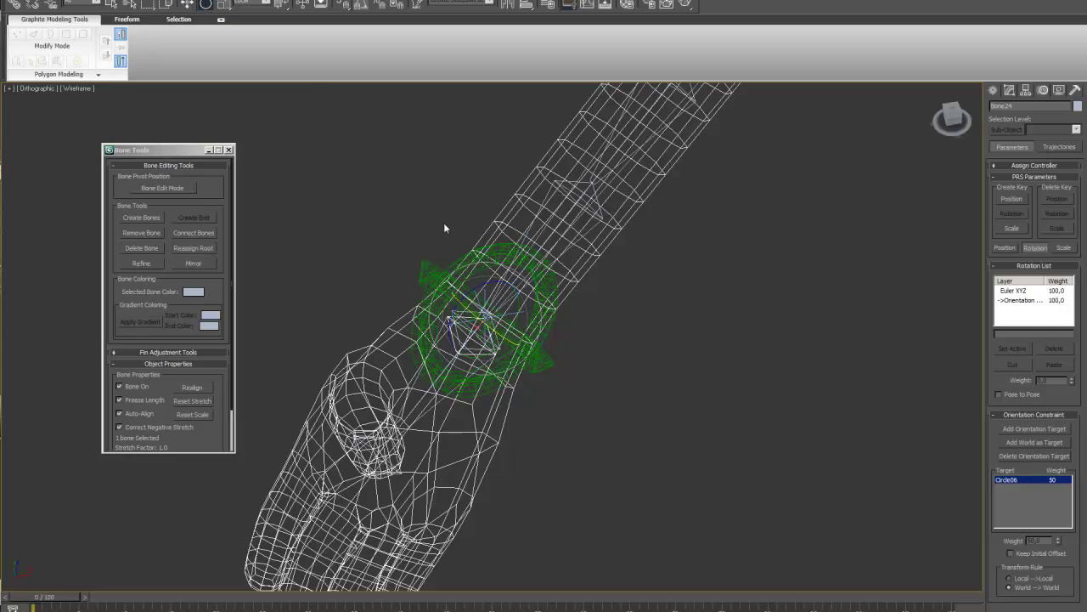
left_click(550, 365)
key("F3")
left_click_drag(477, 315, 497, 336)
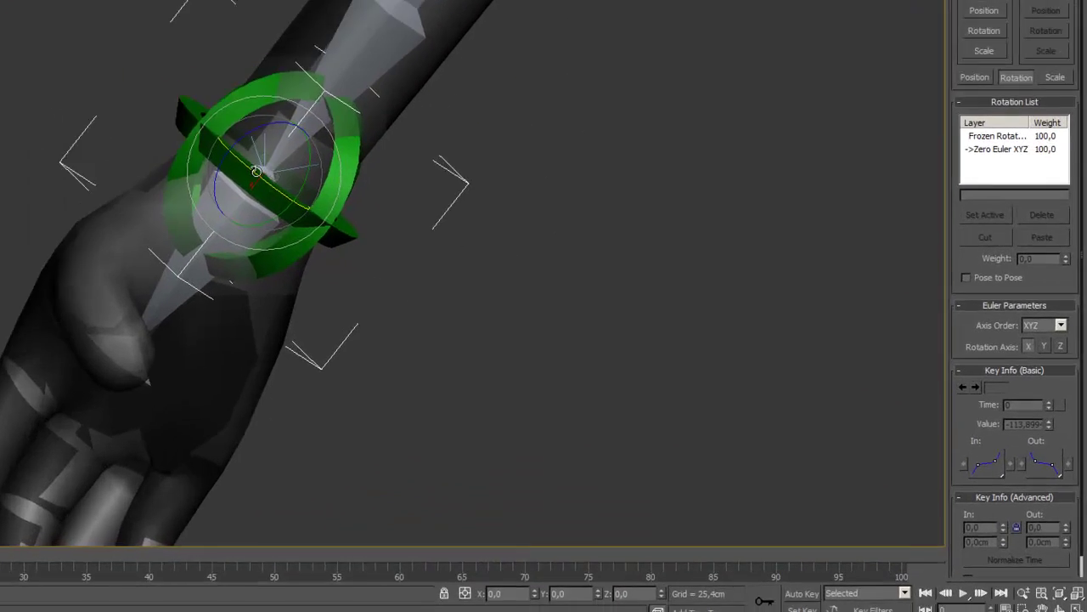
left_click_drag(202, 145, 145, 143)
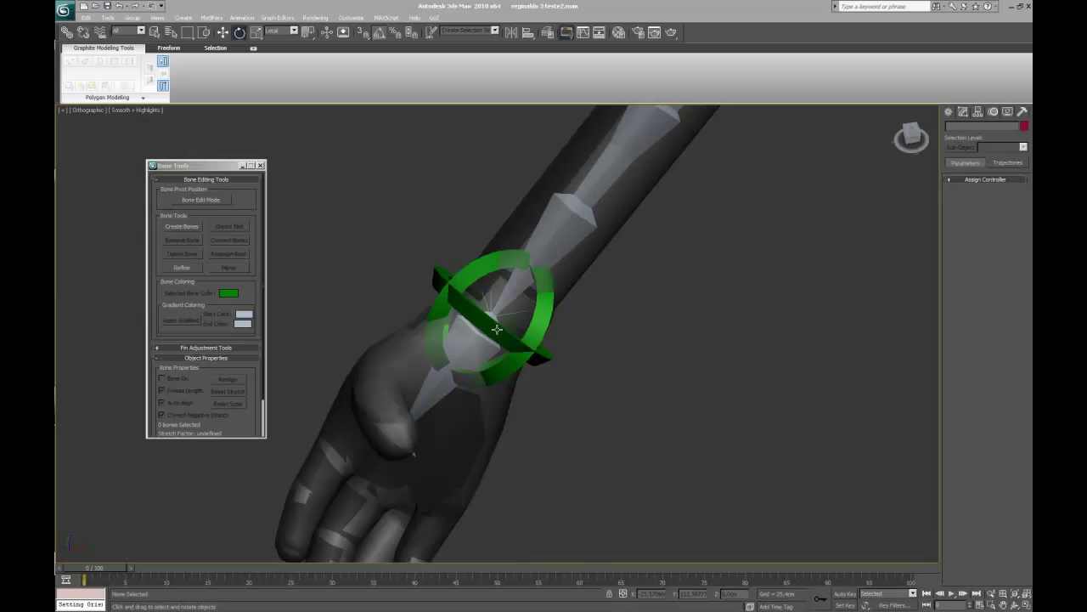
- Rotate the green wrist control to test the hand's response, and undo the rotation
left_click(492, 329)
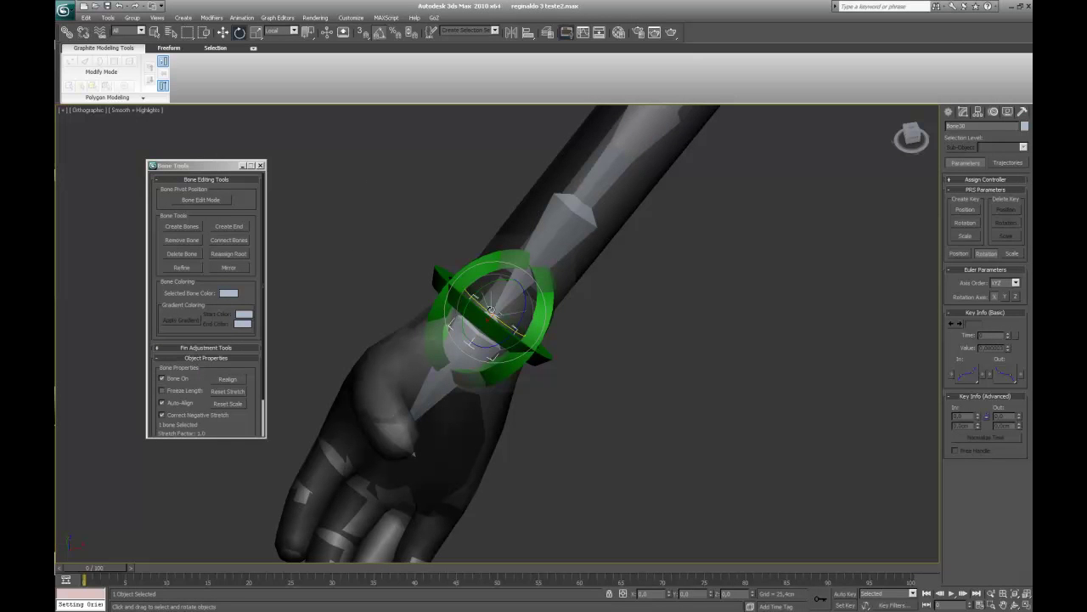
left_click(489, 301)
left_click_drag(482, 313, 675, 116)
key("ctrl+z")
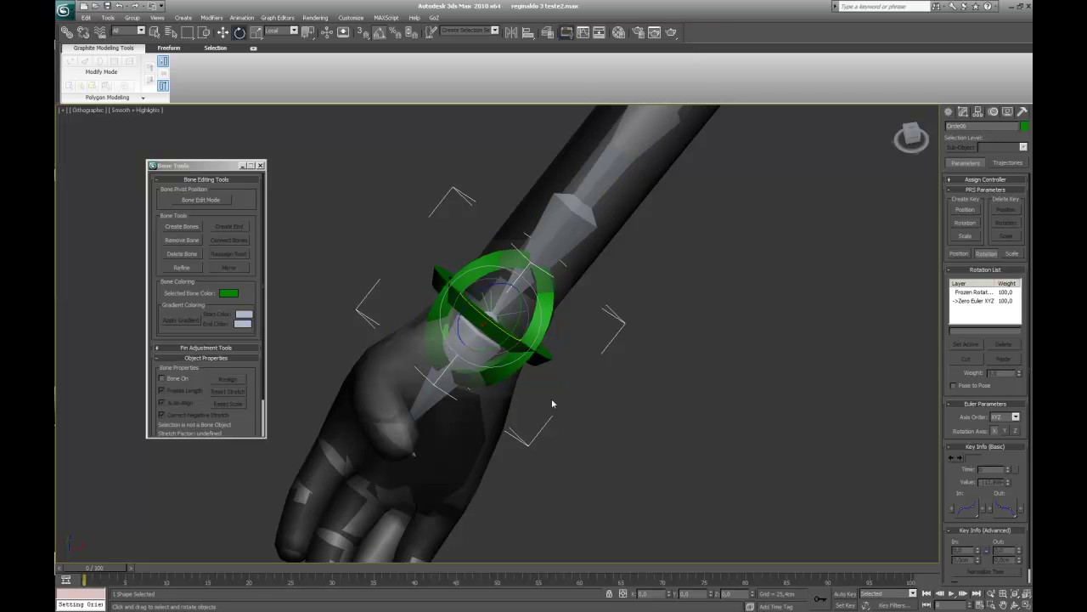
- Apply a LookAt Constraint to the forearm bone nearest the wrist (Bone31), targeting the elbow-side forearm bone (Bone23)
scroll(544, 417, "down", 5)
left_click(504, 308)
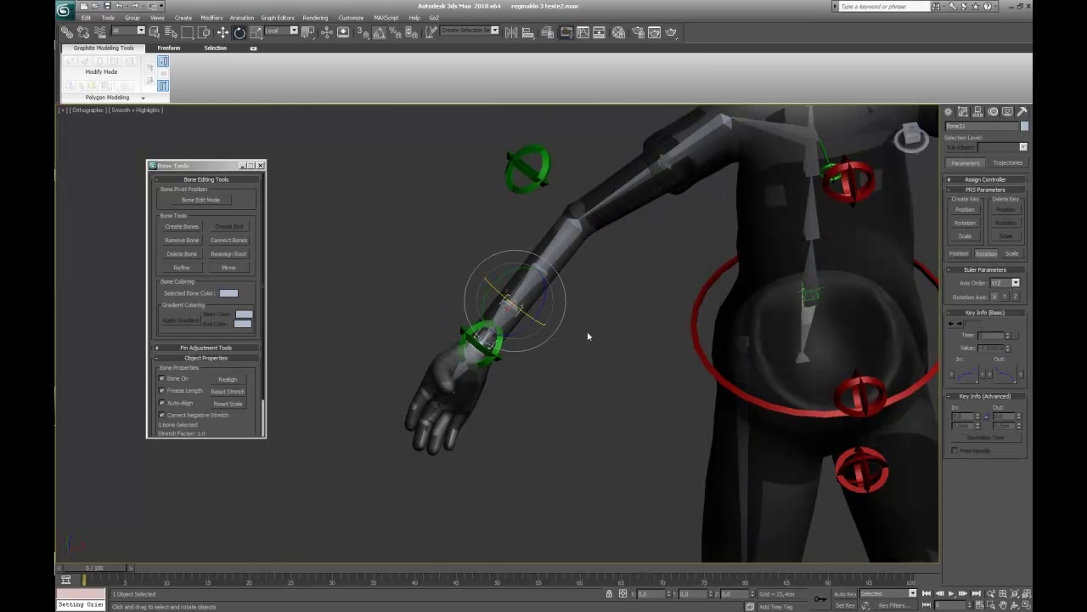
left_click(241, 17)
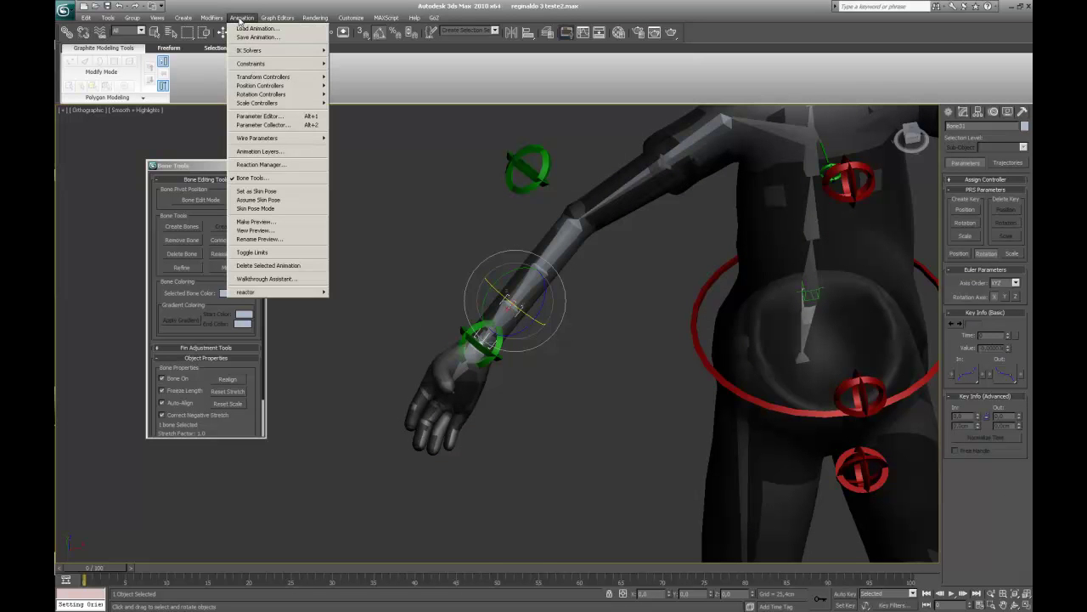
mouse_move(253, 67)
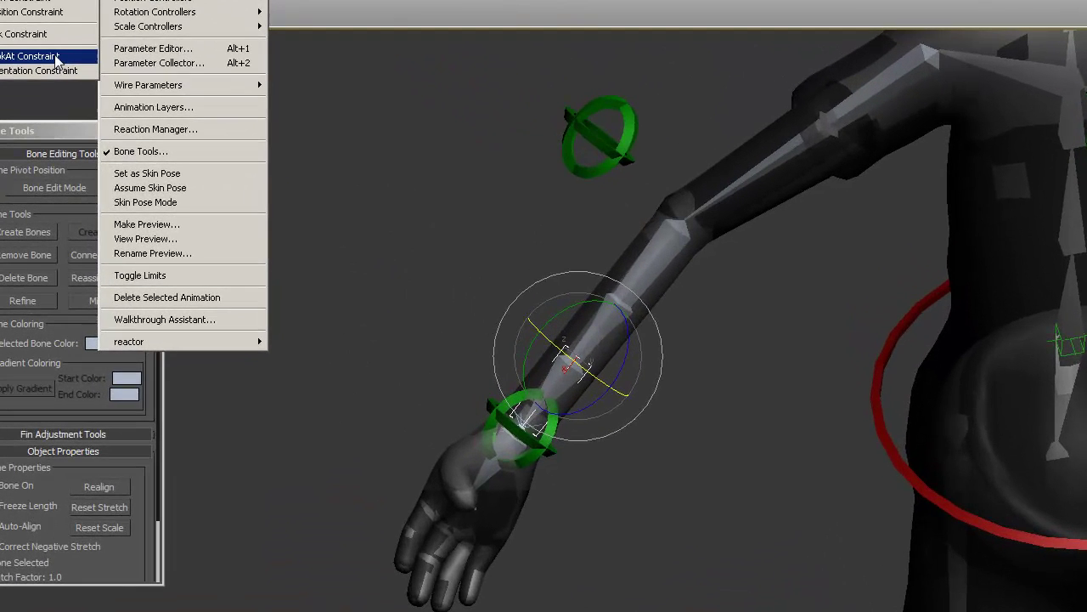
left_click(202, 122)
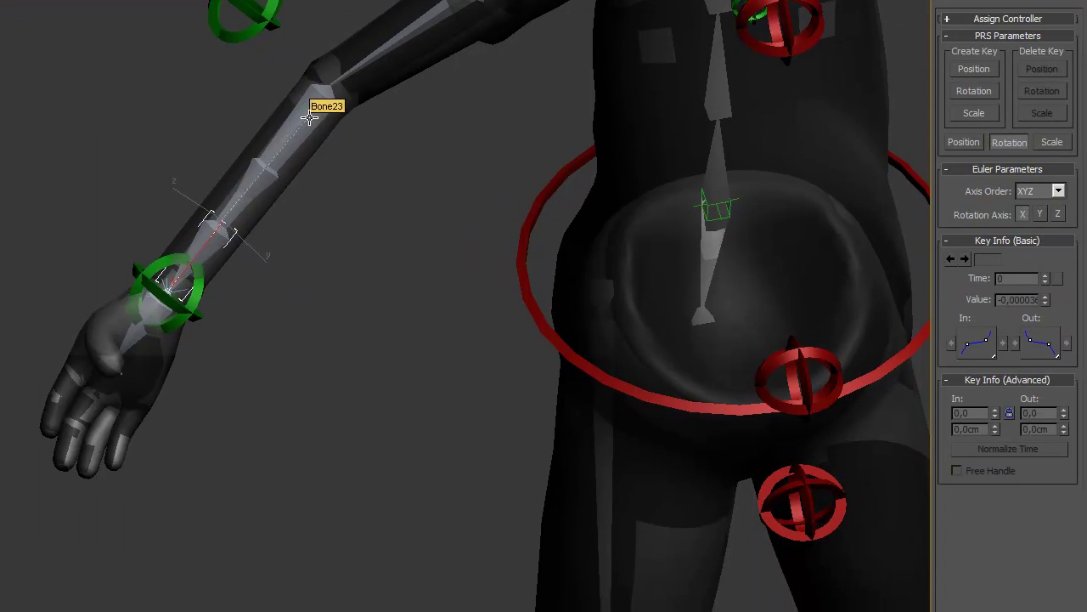
left_click(466, 161)
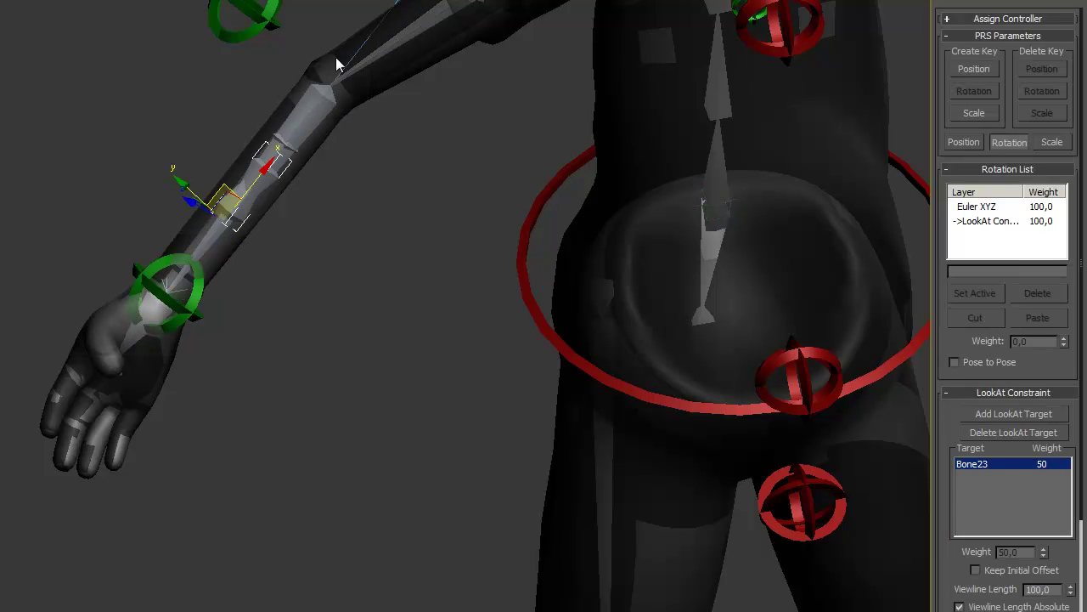
- Flip the constraint's X LookAt axis and replace the World upnode with the hand bone (Bone25)
middle_click_drag(335, 233, 207, 260)
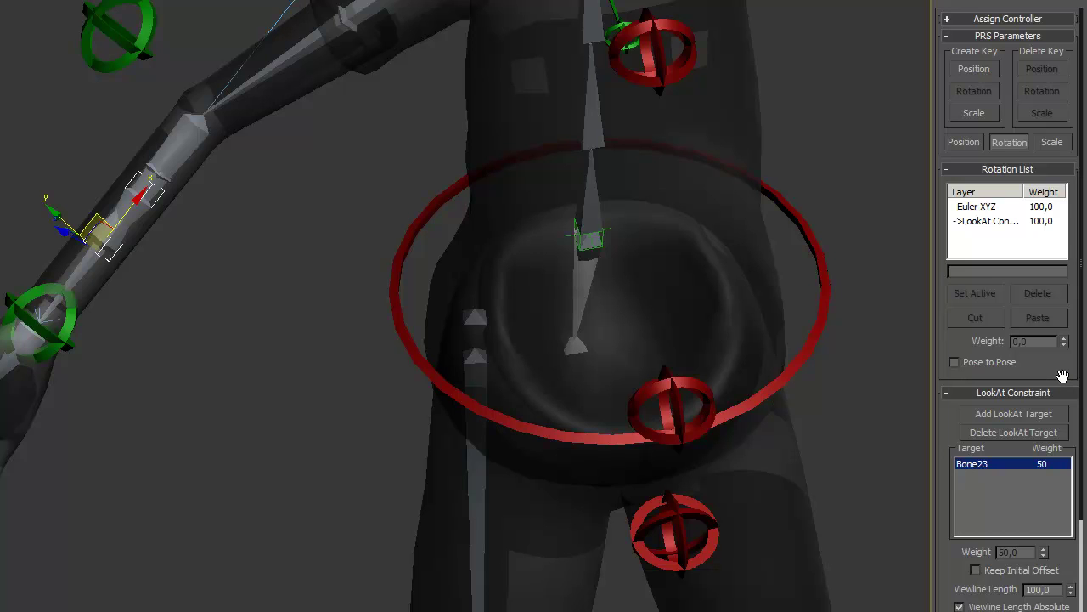
left_click_drag(1062, 377, 1055, 39)
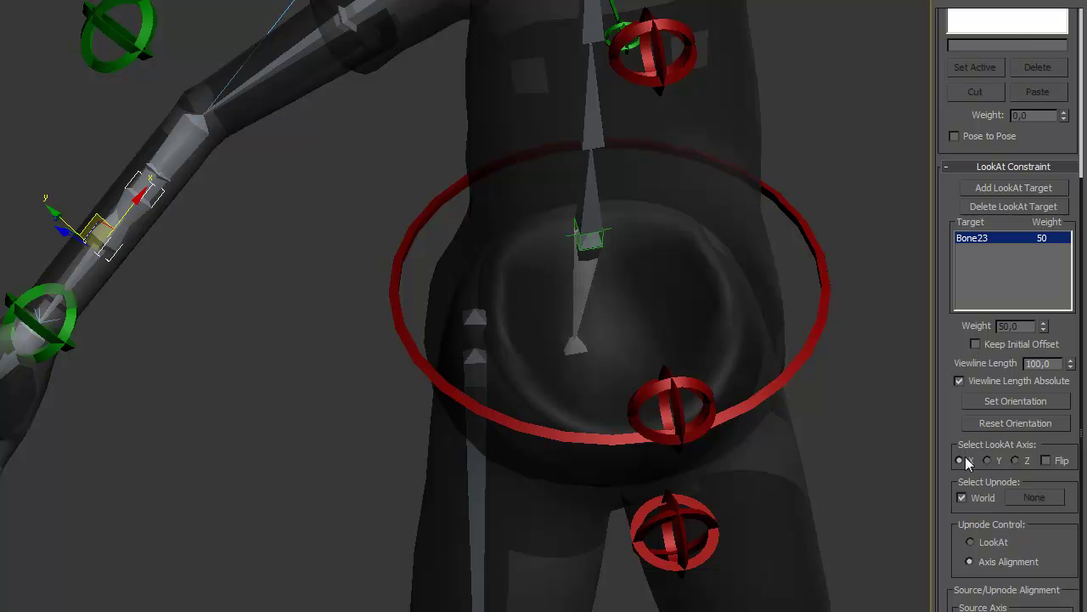
left_click(1046, 461)
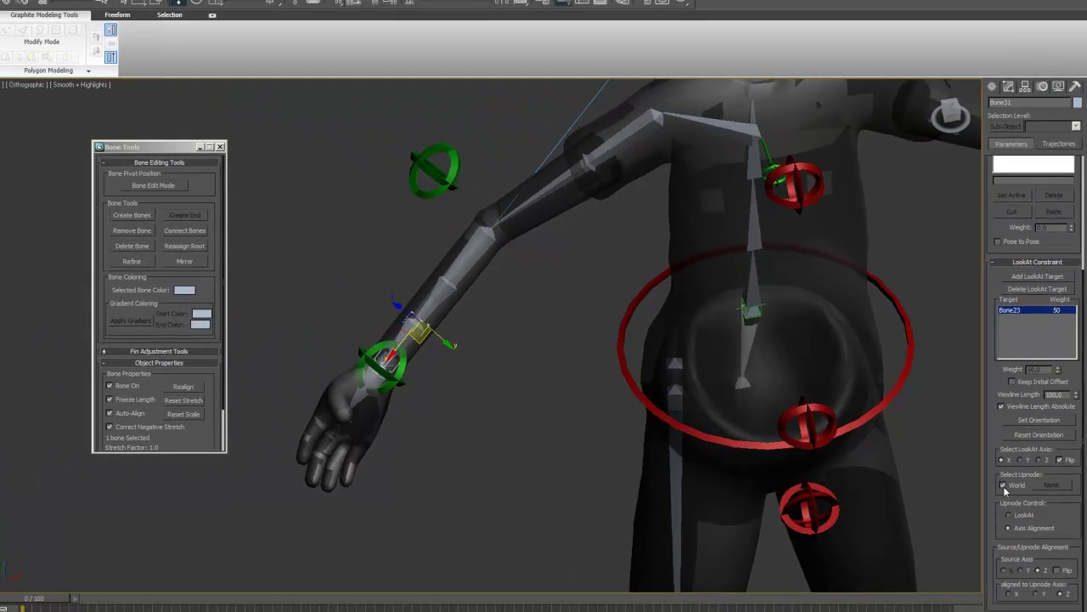
left_click(974, 495)
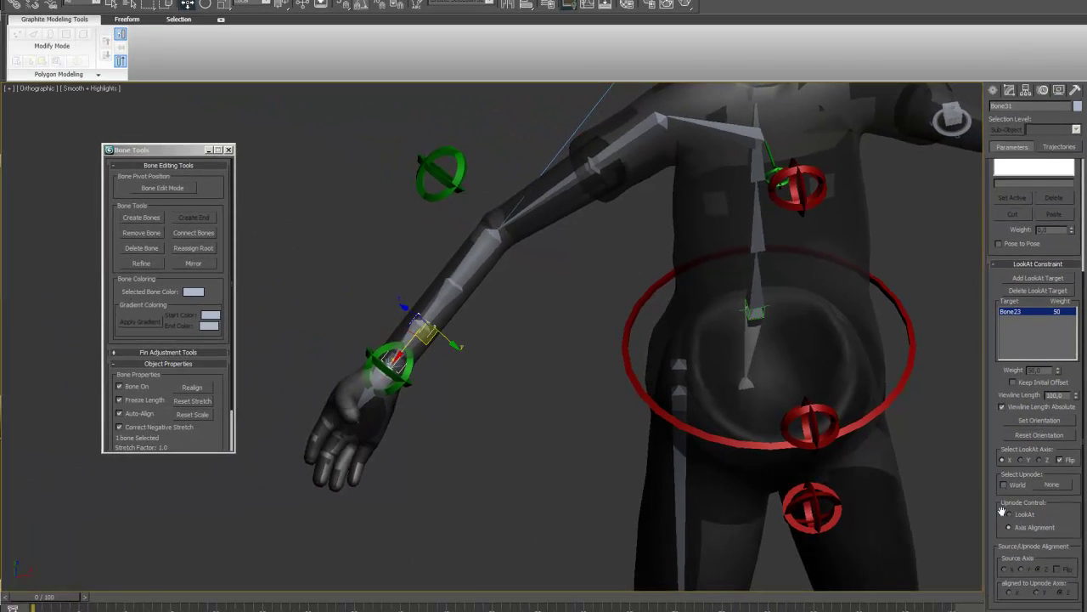
left_click(1052, 485)
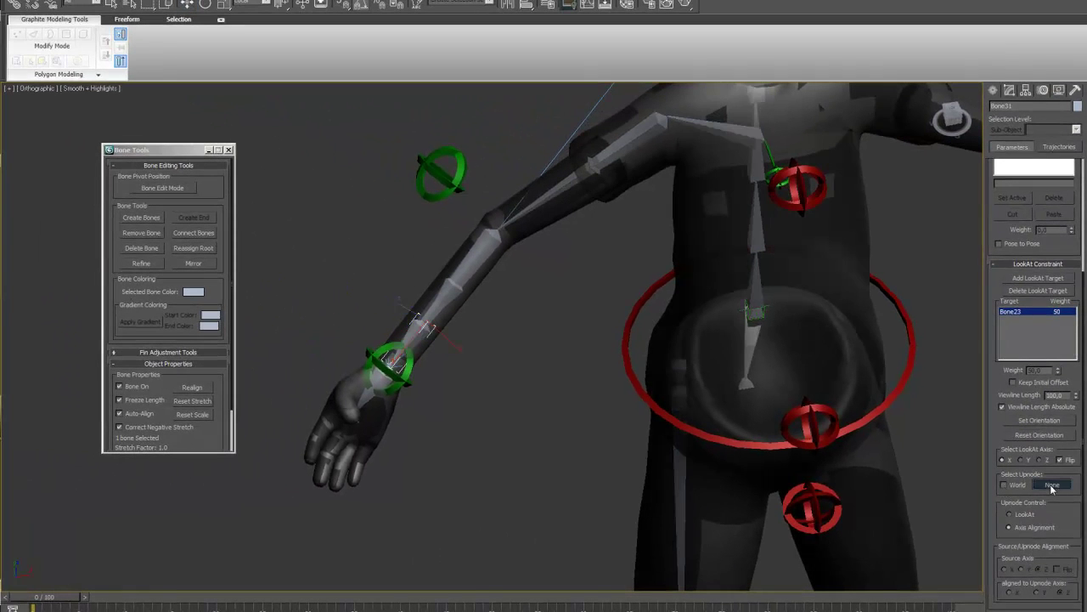
left_click(364, 396)
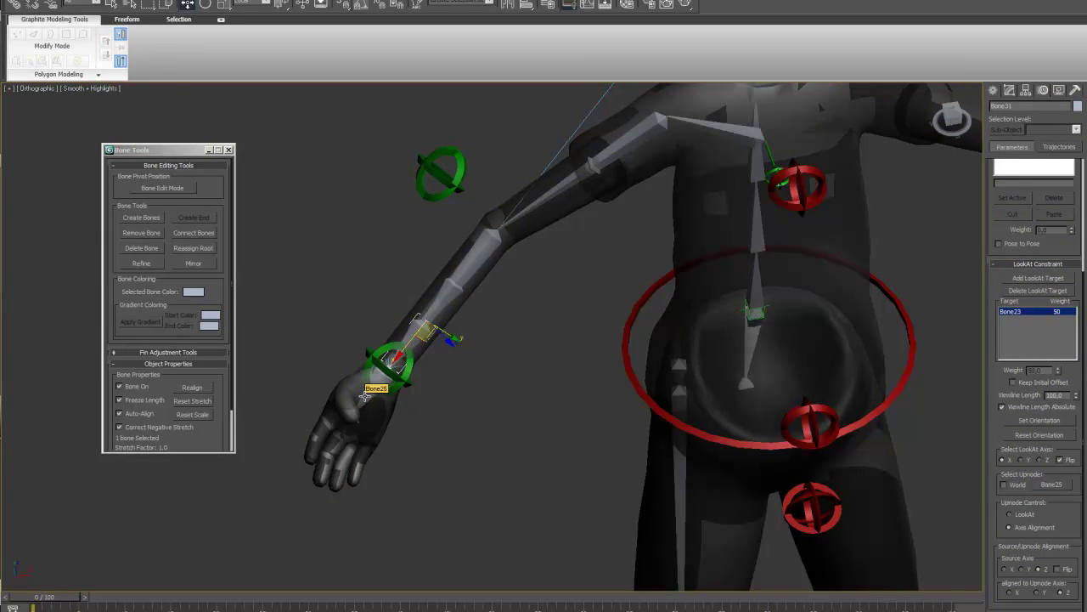
- Rotate the green wrist control to check how the LookAt-constrained forearm bone twists with the hand
left_click(207, 4)
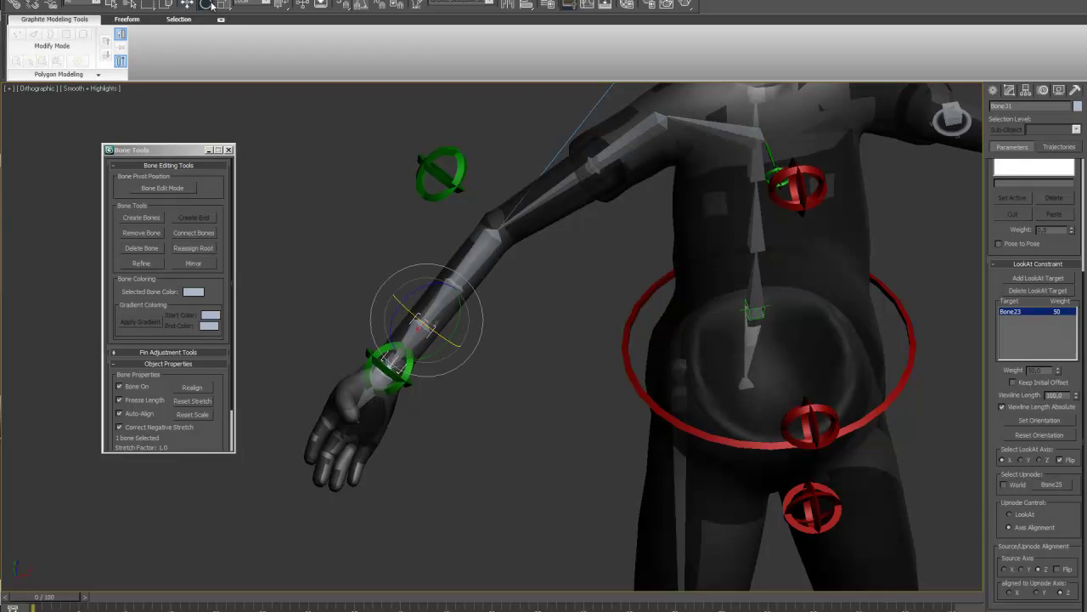
left_click(406, 388)
left_click_drag(392, 375, 421, 401)
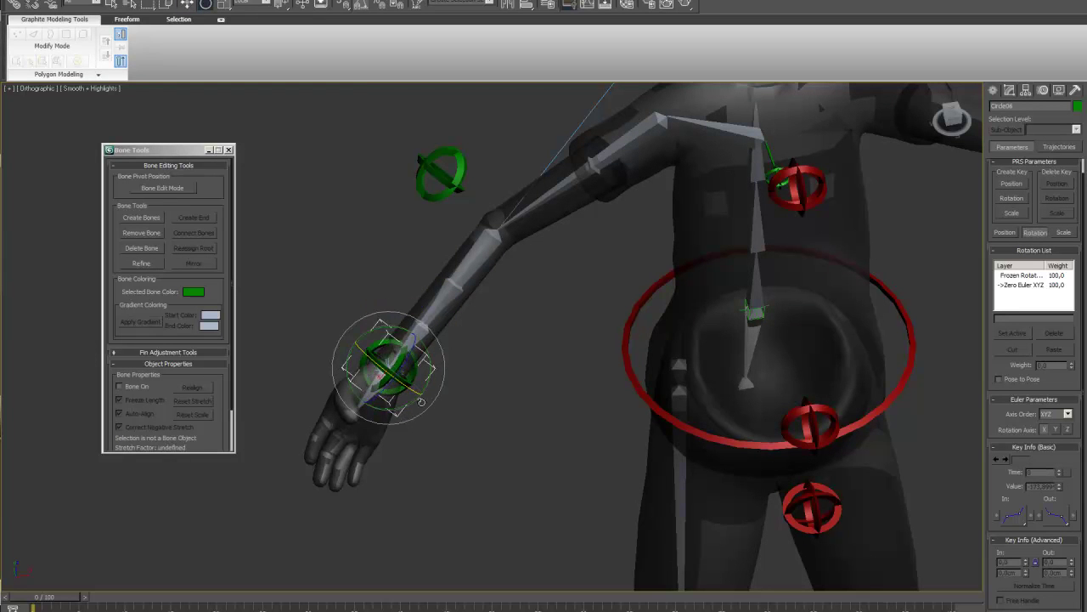
- Apply an Orientation Constraint to the middle forearm bone, with Bone31 and Bone23 as its two targets
left_click(448, 293)
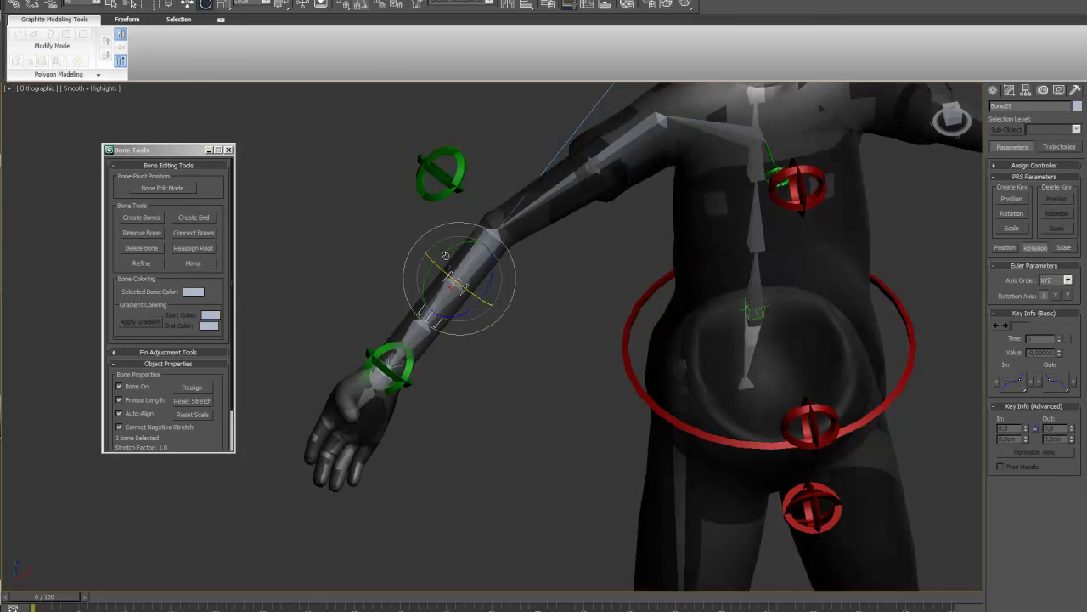
left_click(212, 1)
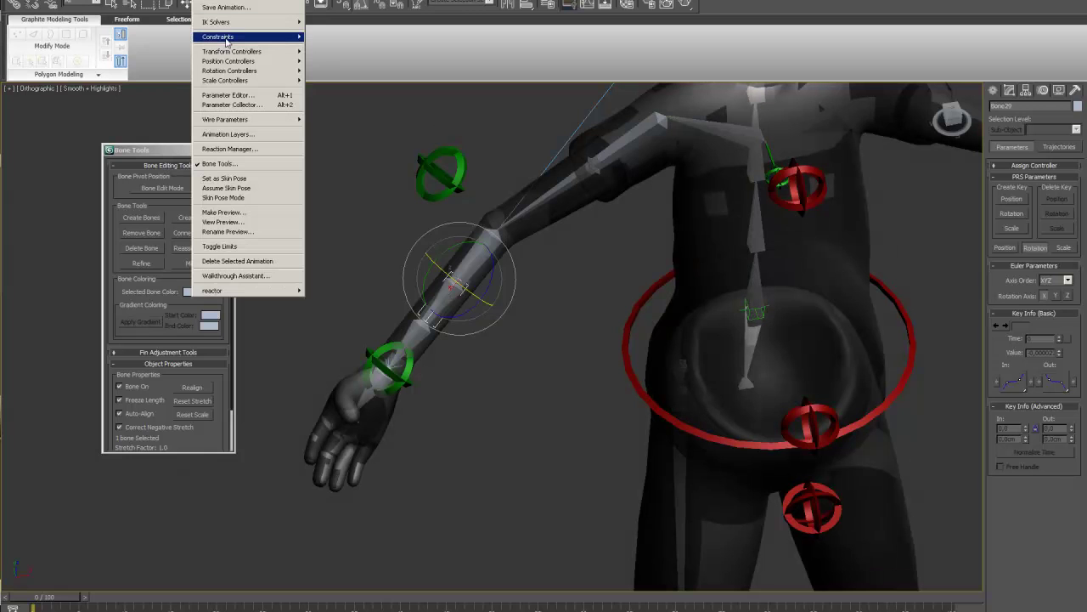
mouse_move(218, 36)
left_click(141, 111)
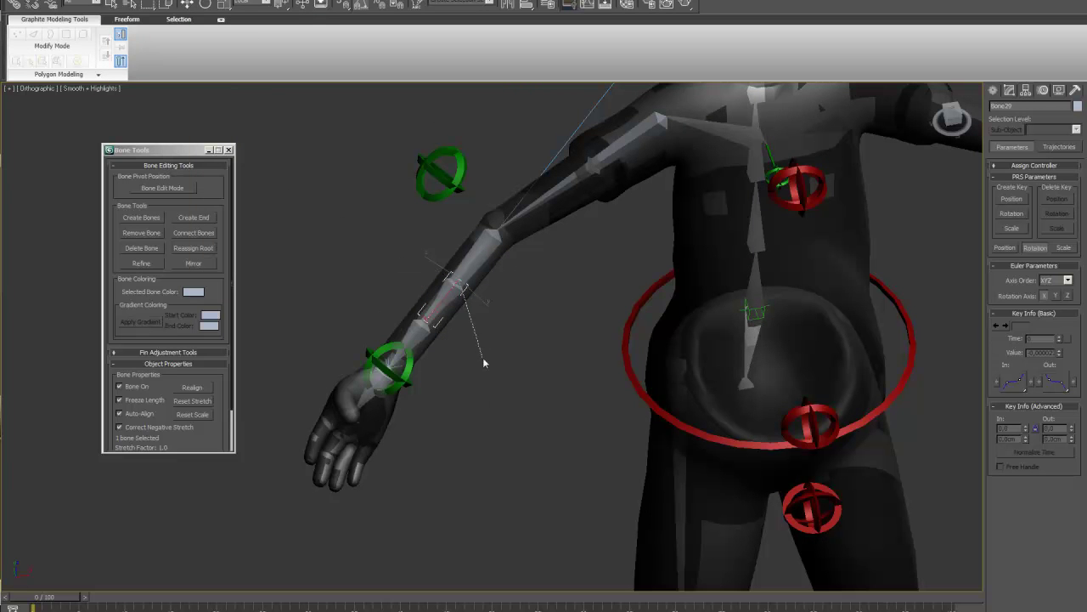
left_click(411, 333)
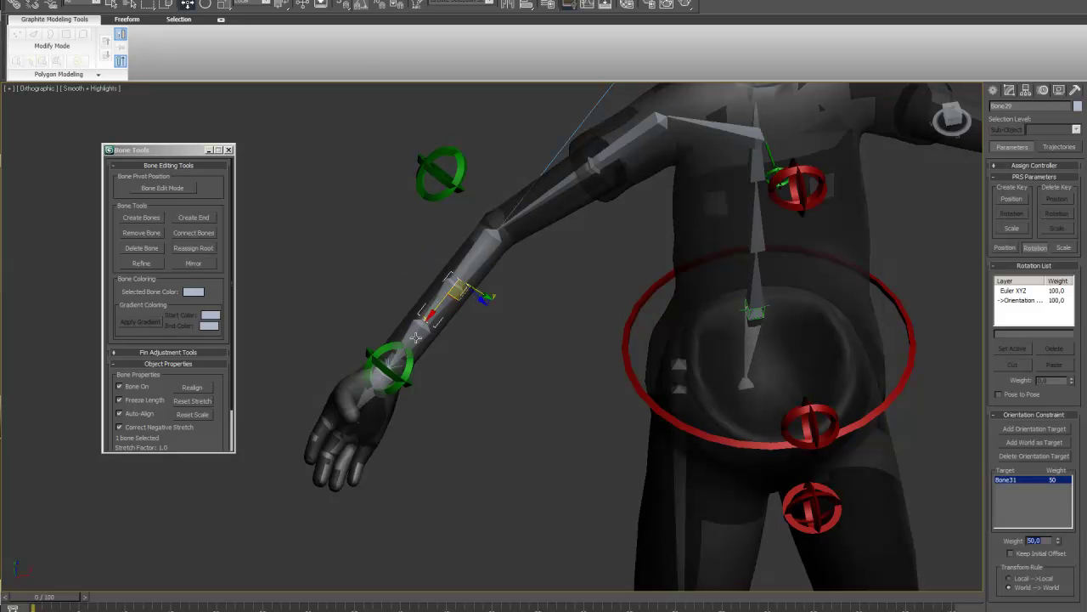
left_click(1065, 430)
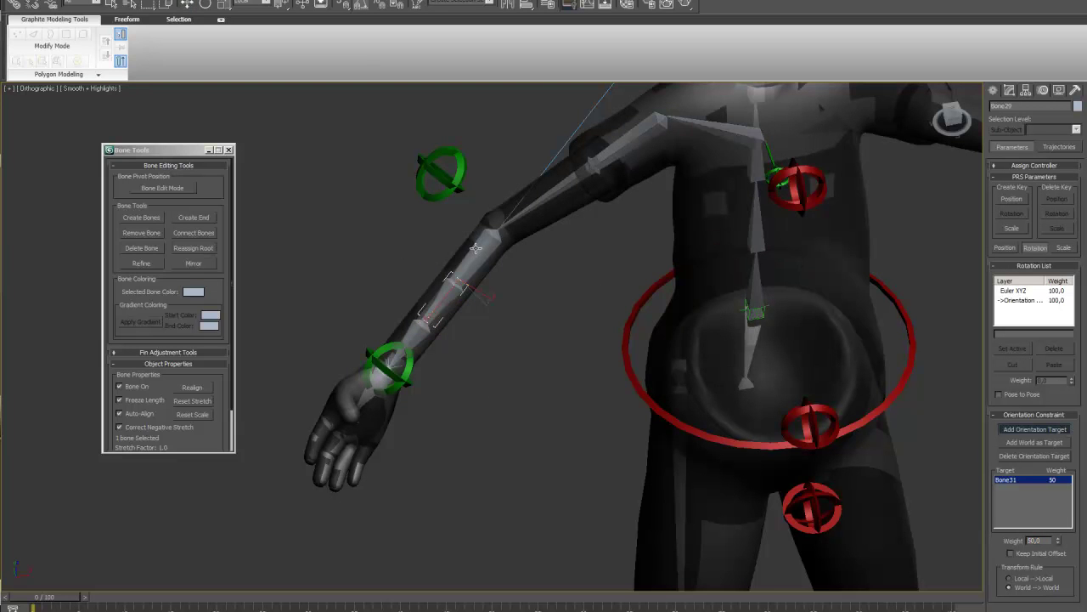
left_click(476, 247)
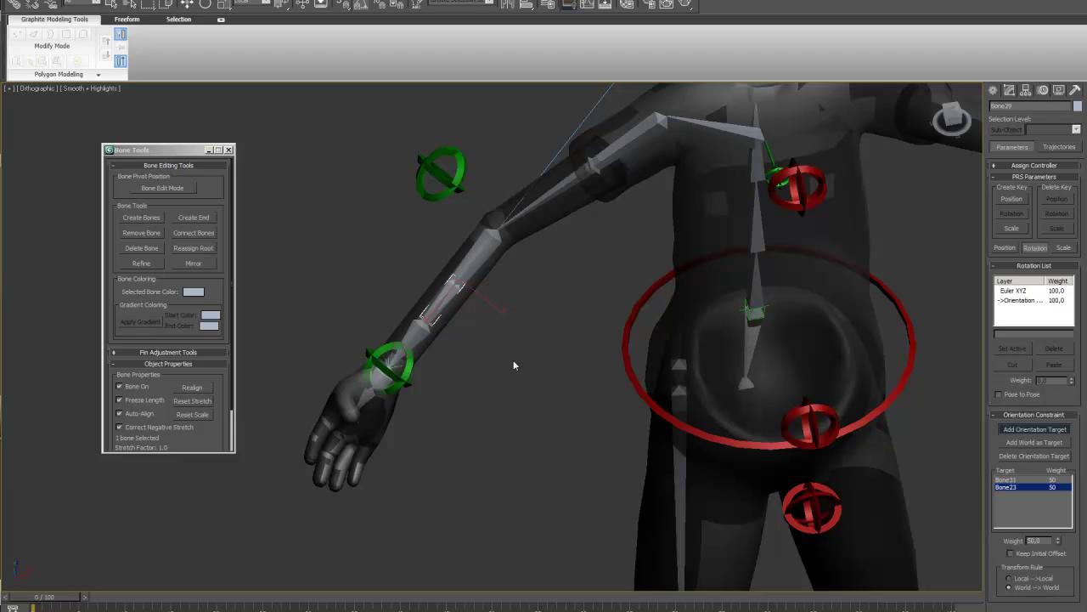
left_click(1027, 554)
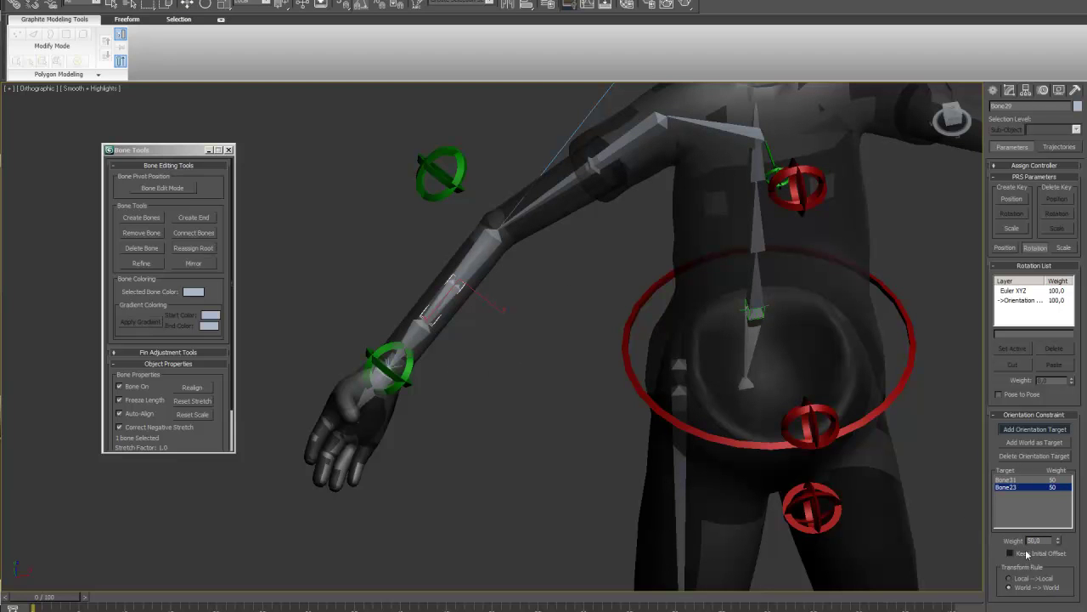
- Rotate the wrist control to test the twist along the constrained forearm bones, and undo the test rotation
left_click(205, 6)
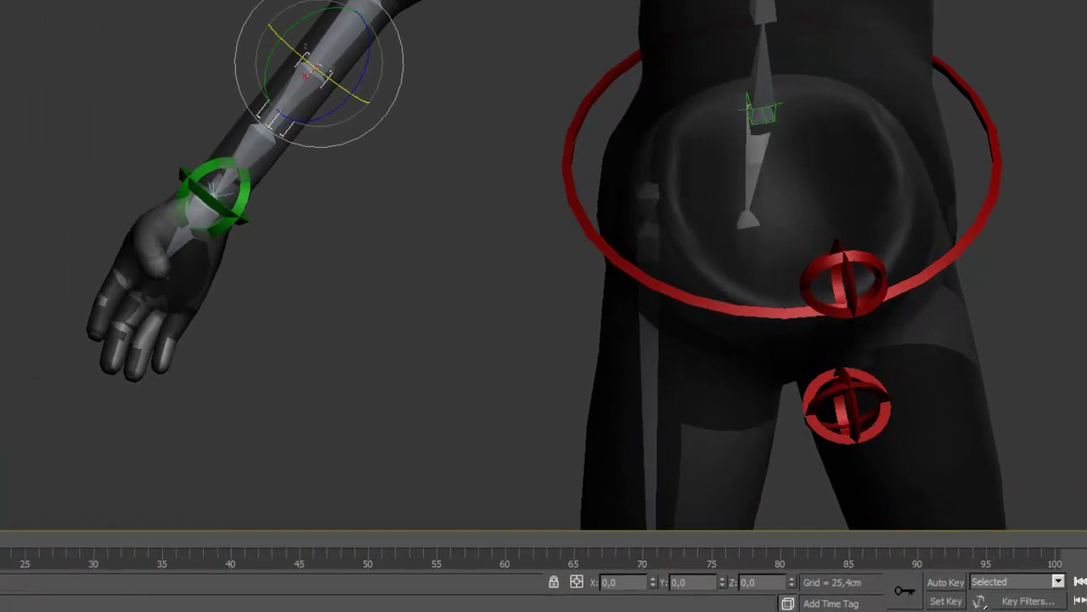
left_click(215, 208)
mouse_move(215, 208)
left_mouse_down()
mouse_move(355, 250)
mouse_move(95, 189)
mouse_move(289, 221)
mouse_move(199, 207)
left_mouse_up()
key("ctrl+z")
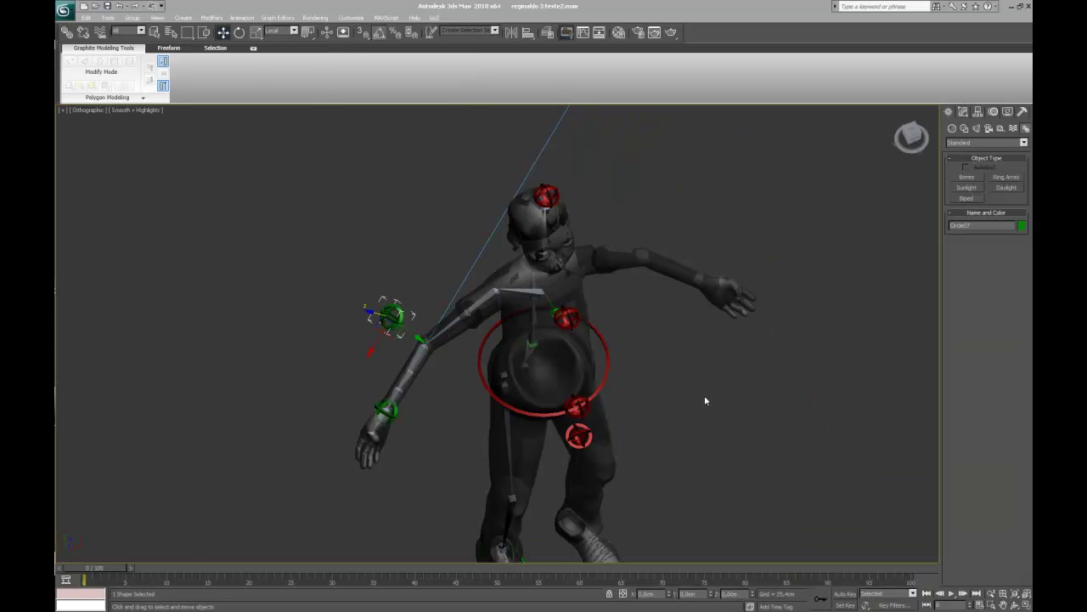
- Assign the green elbow control (Circle07) as the IK Solver Plane target of the arm's IK chain
scroll(705, 391, "up", 3)
middle_click_drag(723, 364, 715, 398)
scroll(715, 396, "up", 2)
middle_click_drag(583, 406, 551, 436)
middle_click_drag(471, 449, 468, 448)
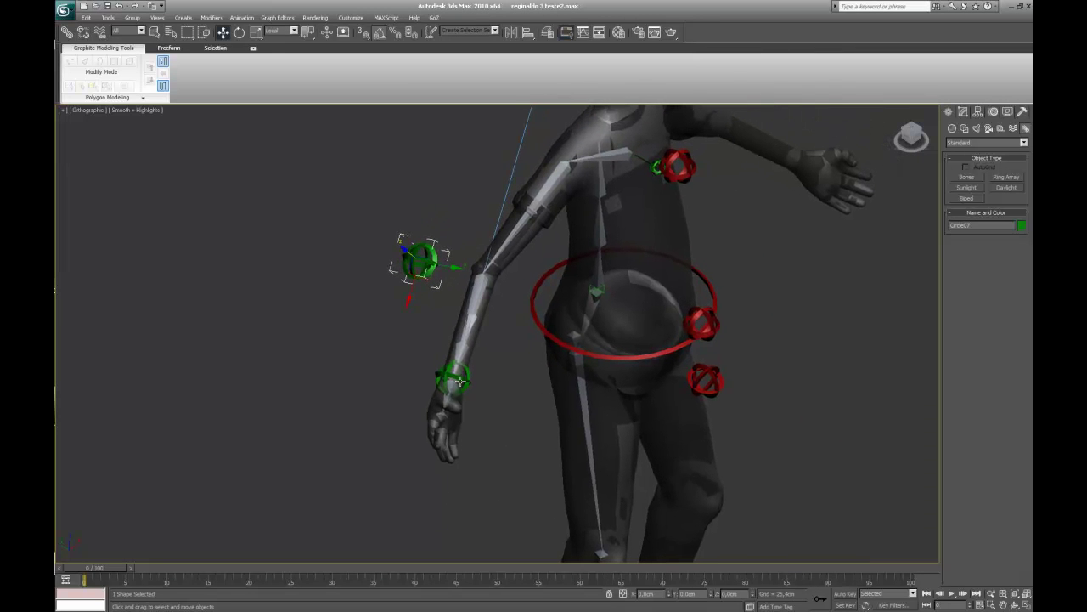
left_click(457, 382)
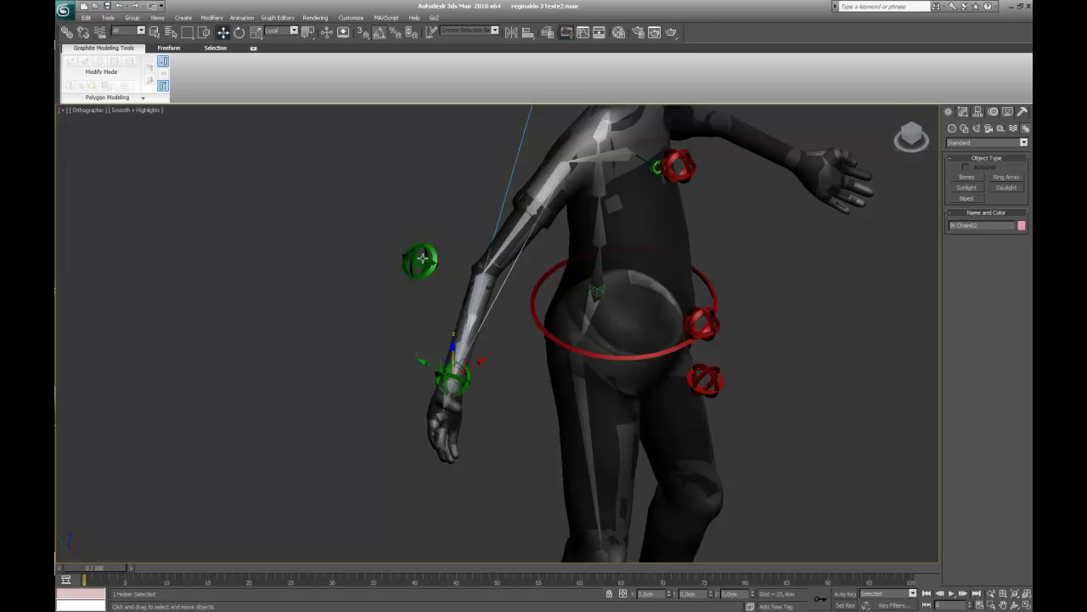
left_click(994, 113)
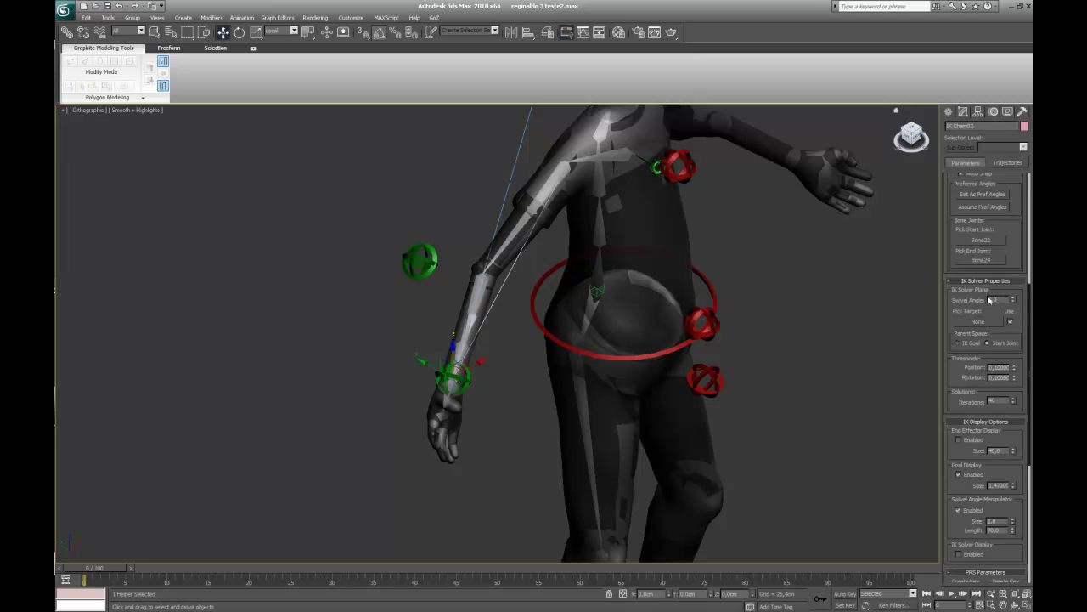
left_click_drag(1021, 248, 1005, 377)
scroll(1005, 374, "down", 5)
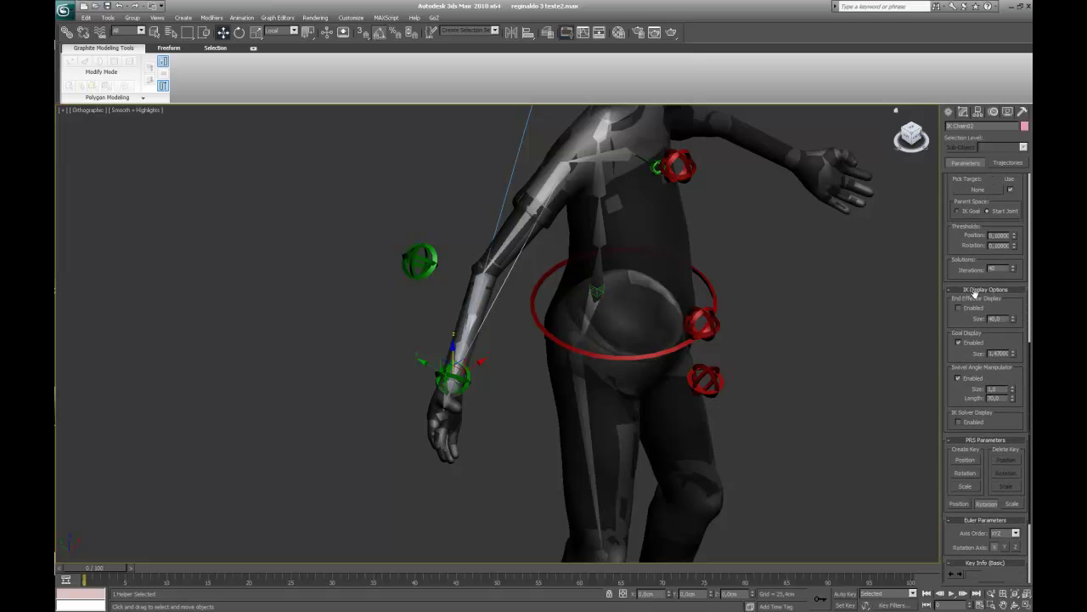
scroll(993, 292, "down", 4)
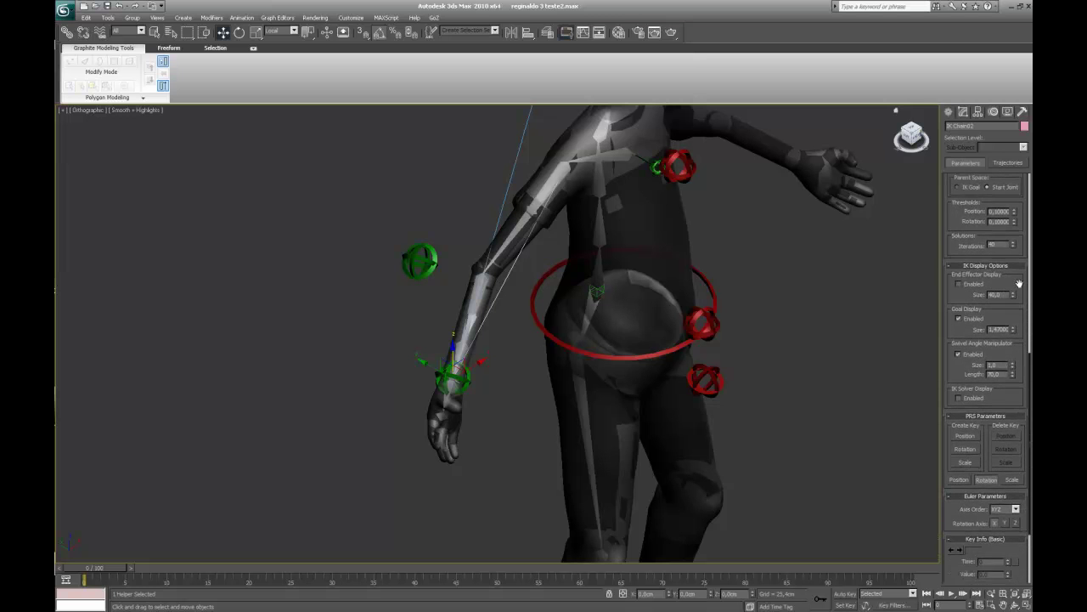
scroll(1018, 313, "up", 7)
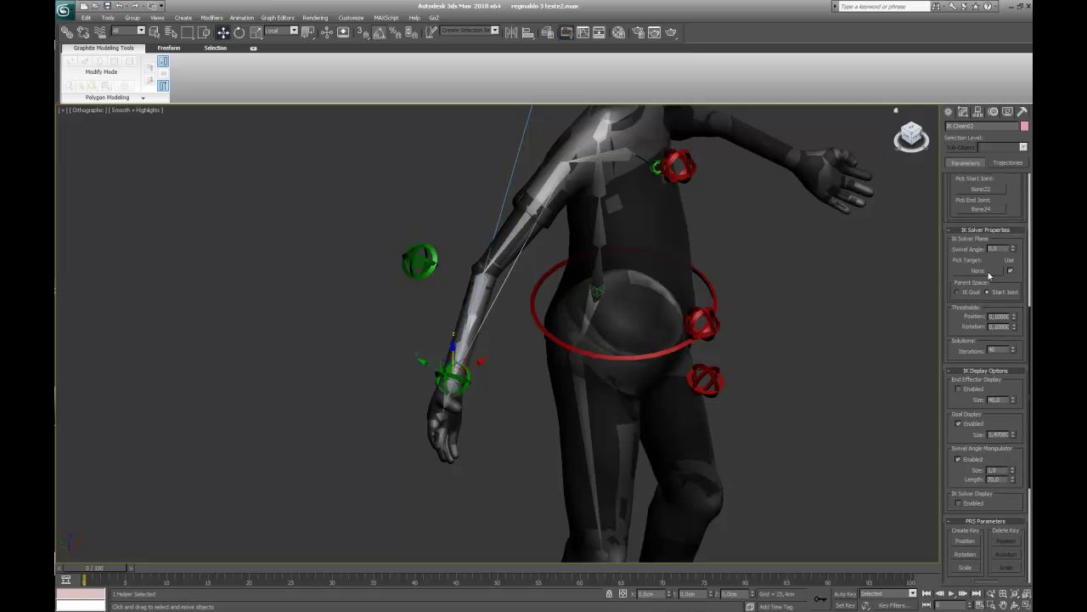
left_click(988, 272)
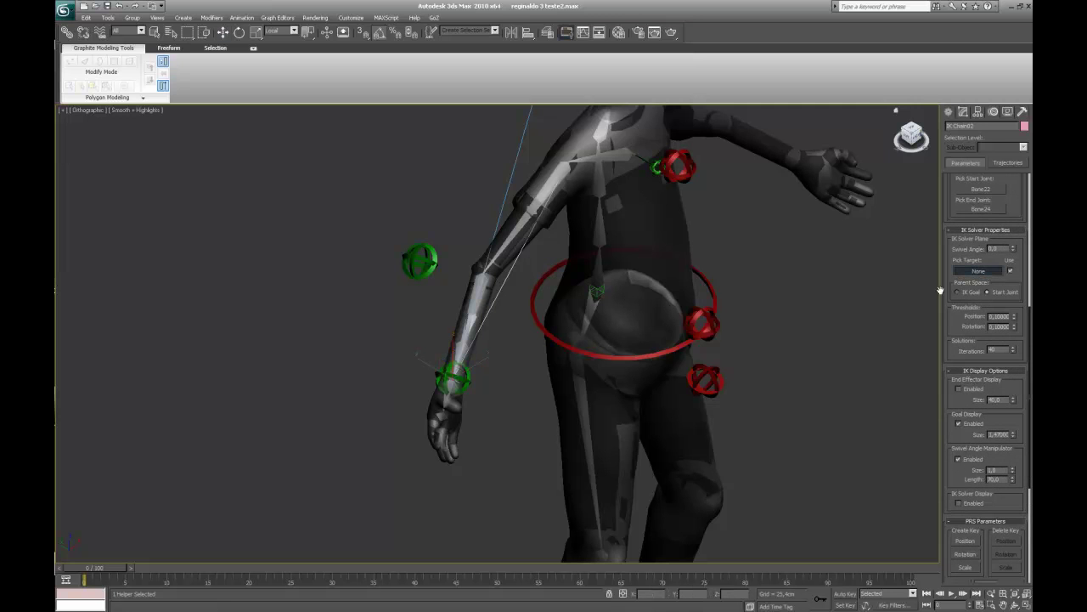
left_click(419, 259)
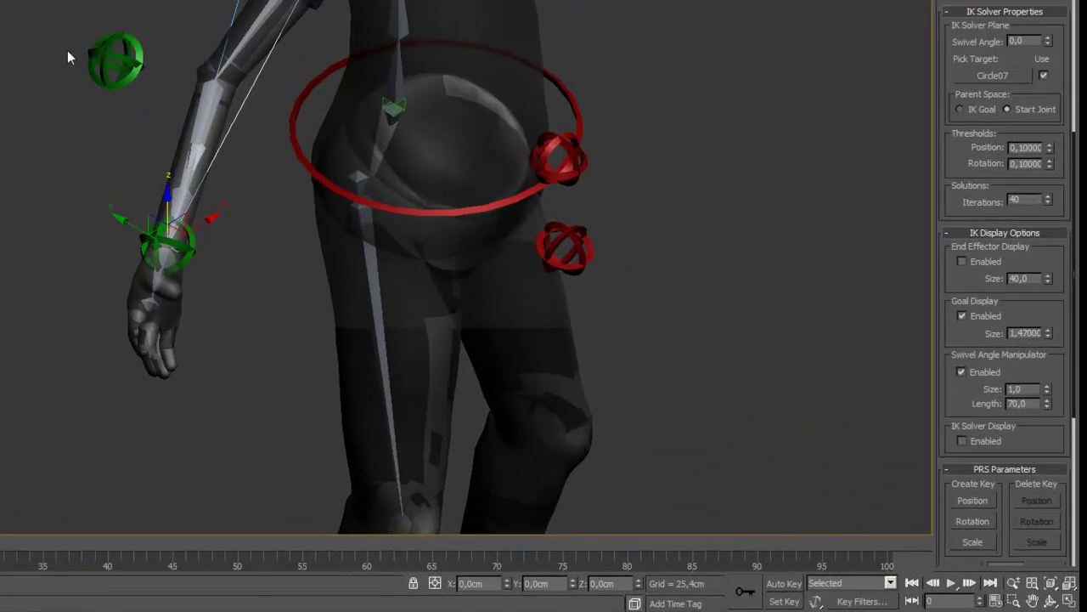
- Move the green elbow control to test how it swivels the arm
left_click(379, 234)
mouse_move(40, 7)
left_mouse_down()
mouse_move(111, 63)
mouse_move(1, 0)
mouse_move(77, 32)
mouse_move(26, 4)
left_mouse_up()
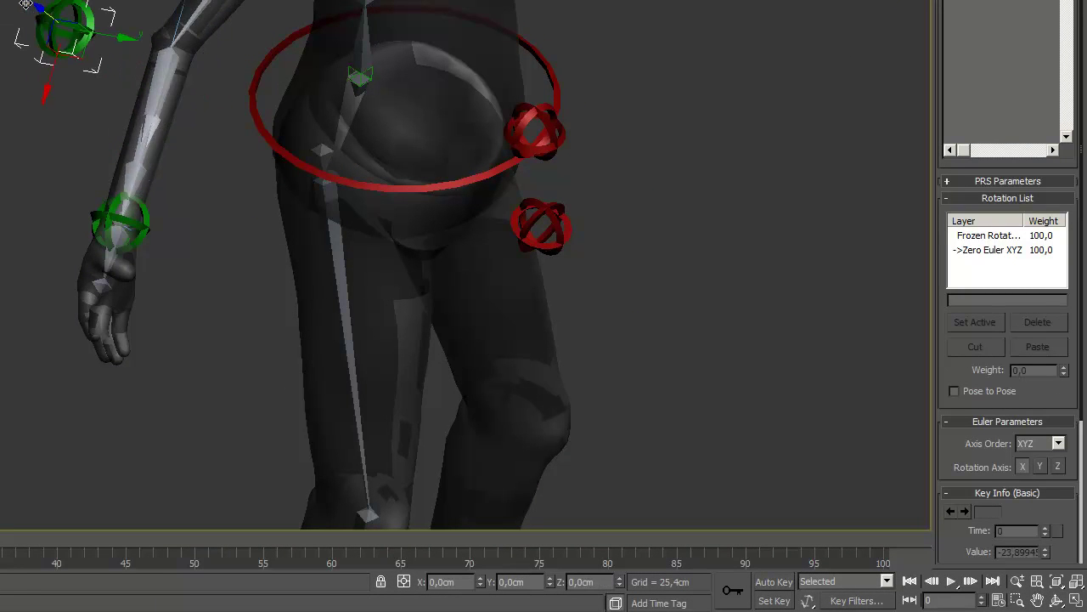
- Link the right arm's IK goal to the green wrist control
left_click(134, 222)
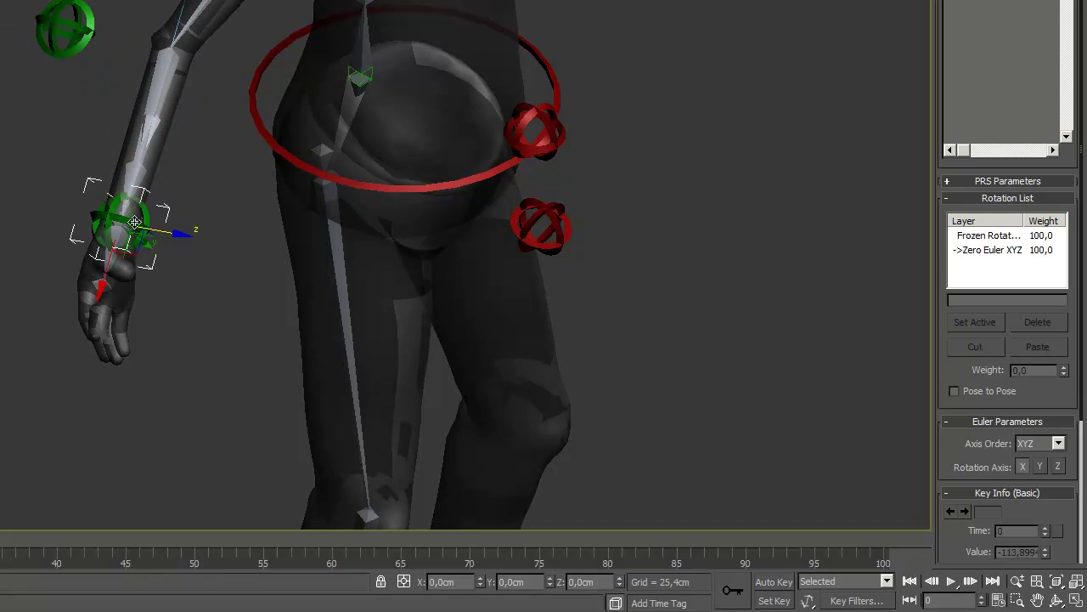
scroll(185, 128, "up", 6)
middle_click_drag(165, 229, 226, 159)
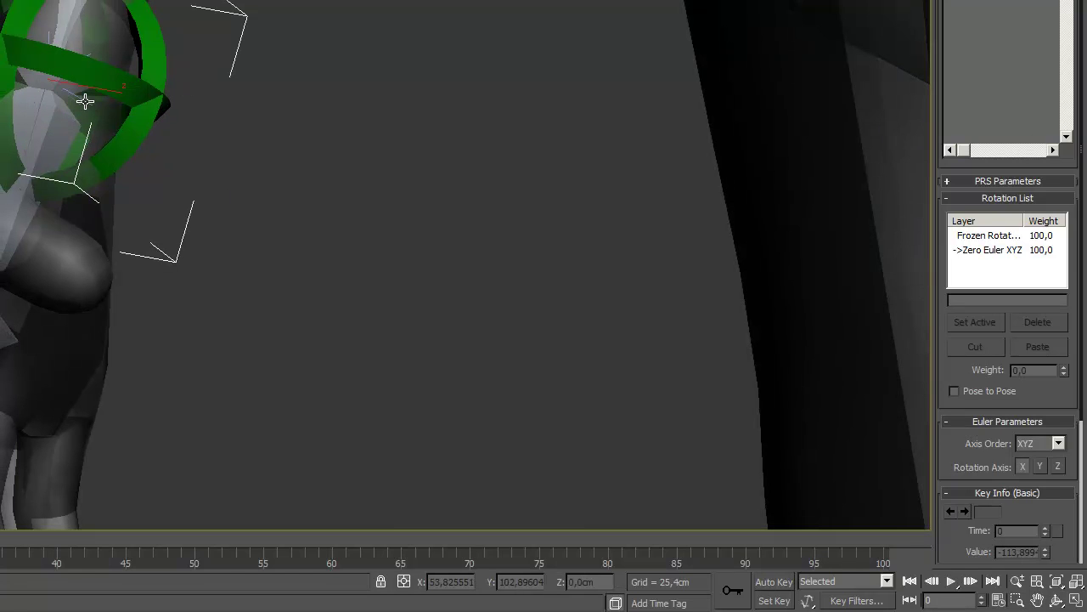
left_click(85, 101)
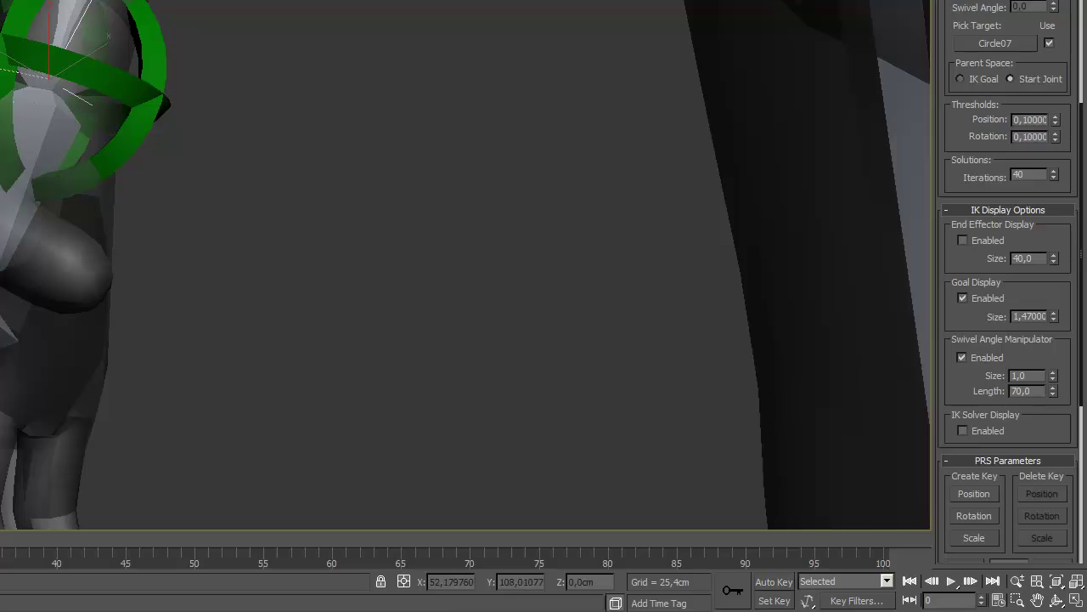
left_click(38, 68)
scroll(217, 274, "down", 5)
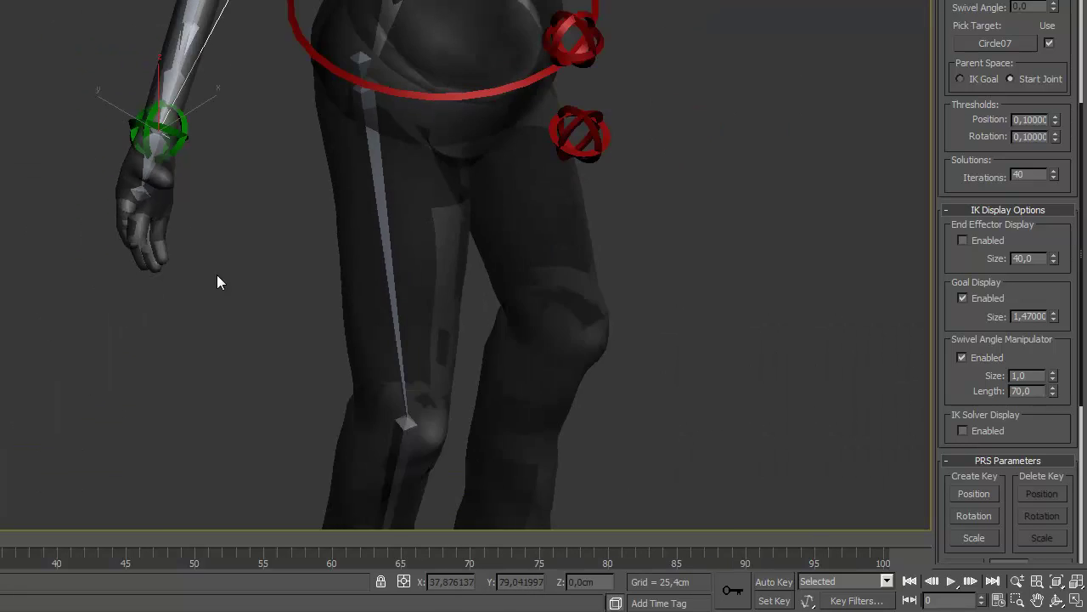
- Try moving the arm's IK goal and the green wrist control to test the link, and clear the selection
key("w")
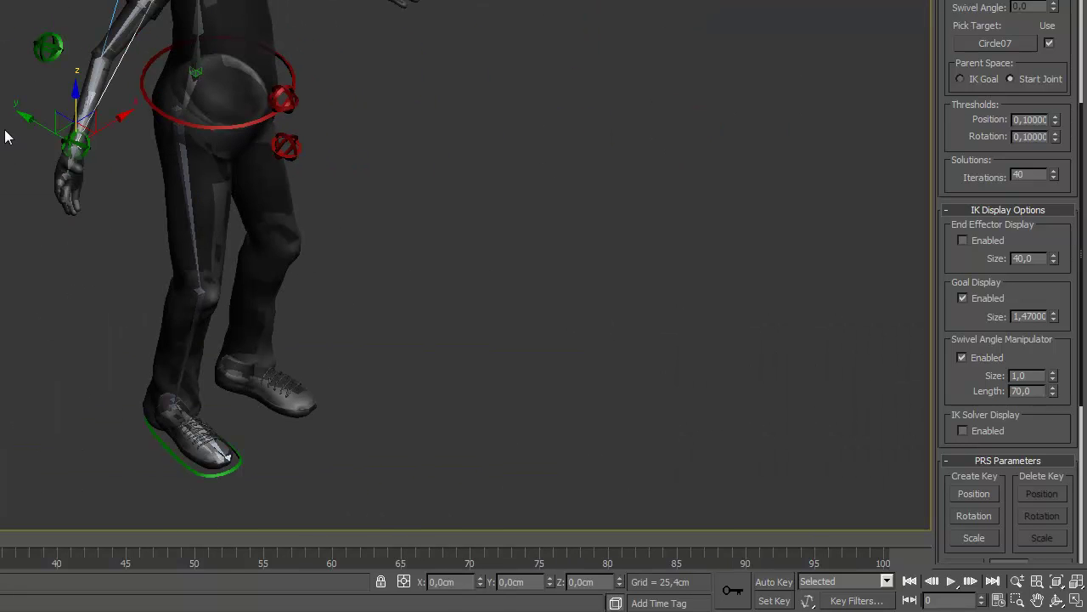
left_click_drag(68, 122, 100, 111)
left_click(77, 156)
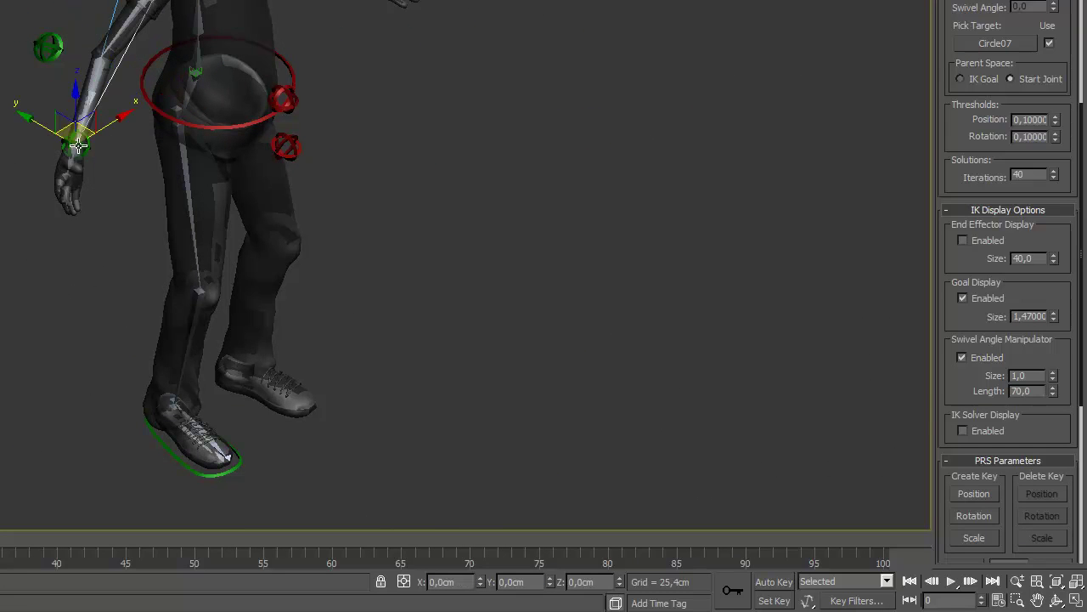
mouse_move(79, 167)
left_mouse_down()
mouse_move(174, 121)
mouse_move(152, 197)
mouse_move(113, 158)
mouse_move(77, 146)
left_mouse_up()
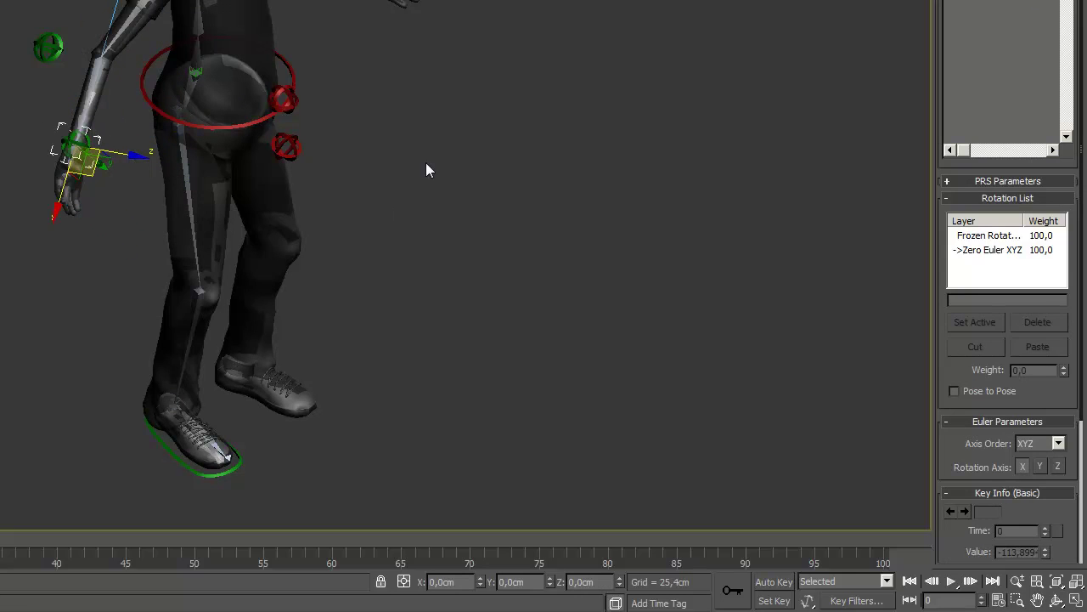
left_click(428, 150)
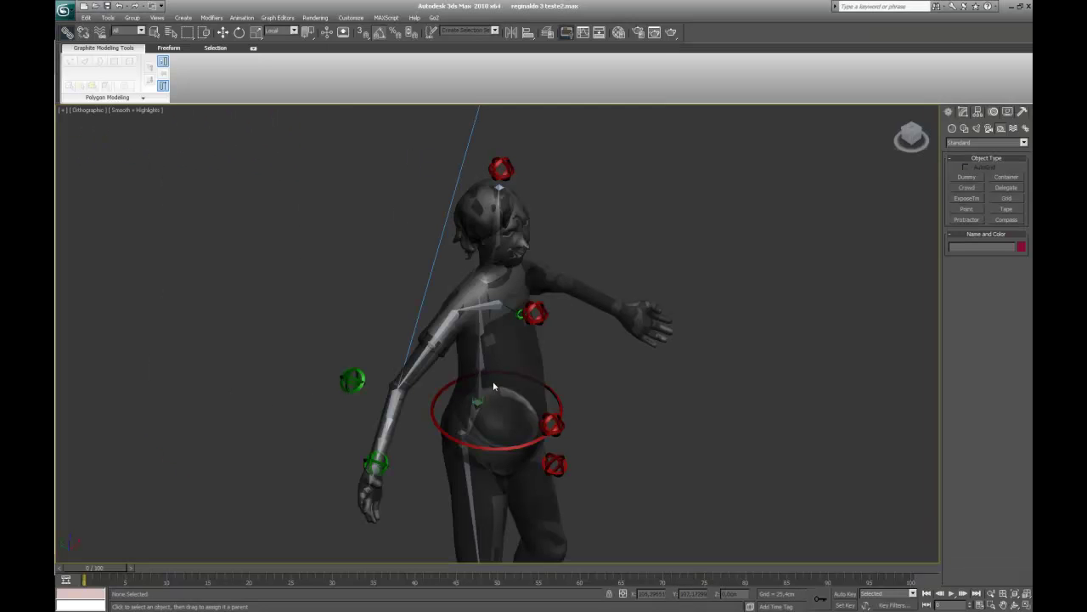
- Check the upper-arm bone Bone27 and create a Point helper near the right shoulder
scroll(493, 318, "up", 5)
left_click(346, 311)
left_click(223, 32)
key("F3")
left_click(333, 326)
key("F3")
middle_click_drag(326, 375, 294, 353, "alt")
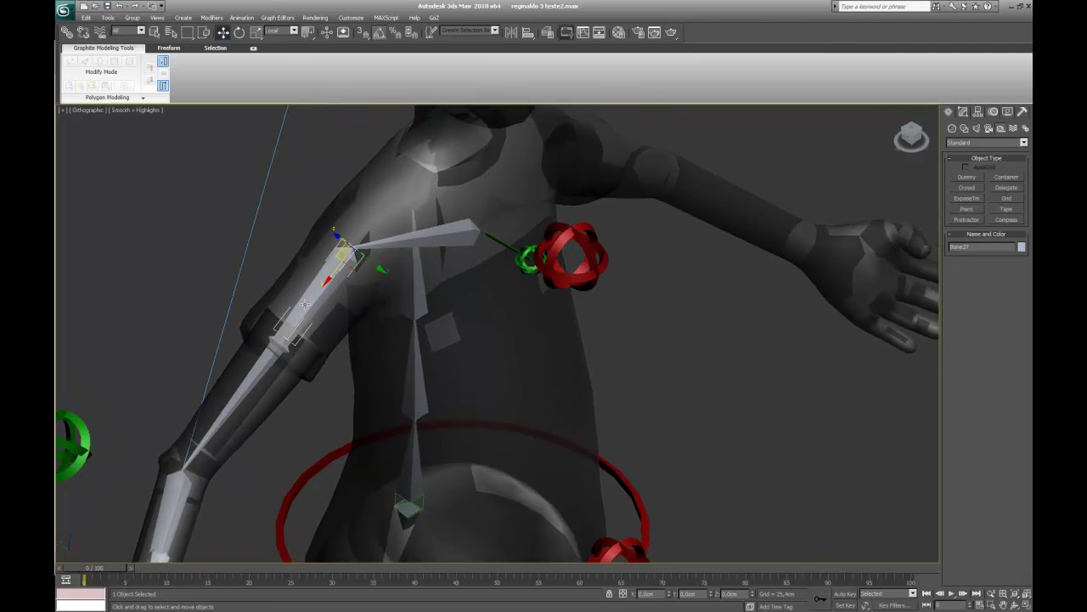
key("alt+x")
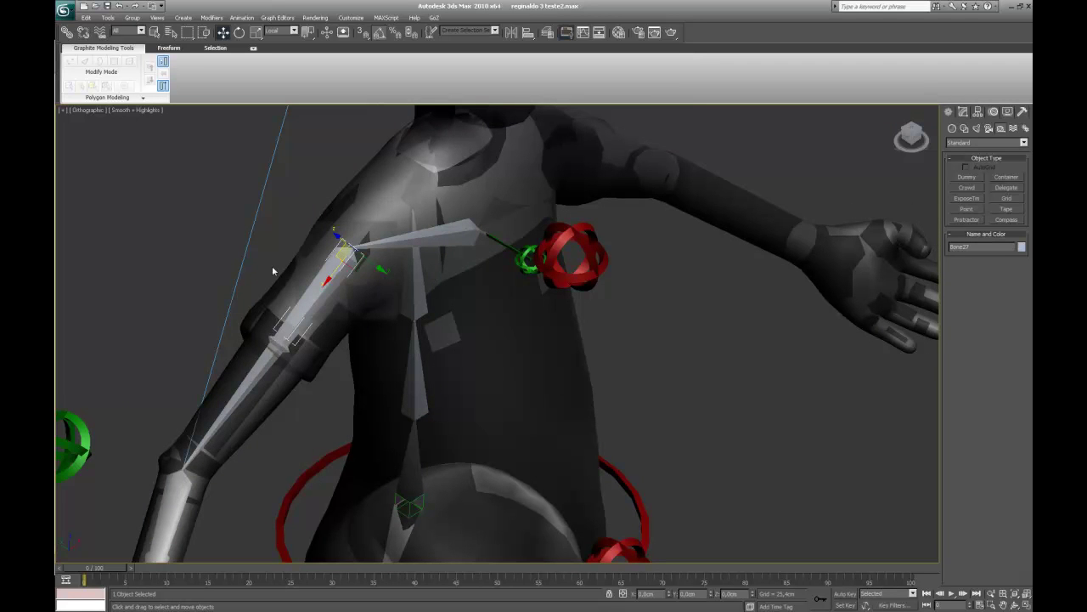
left_click(969, 208)
left_click(298, 201)
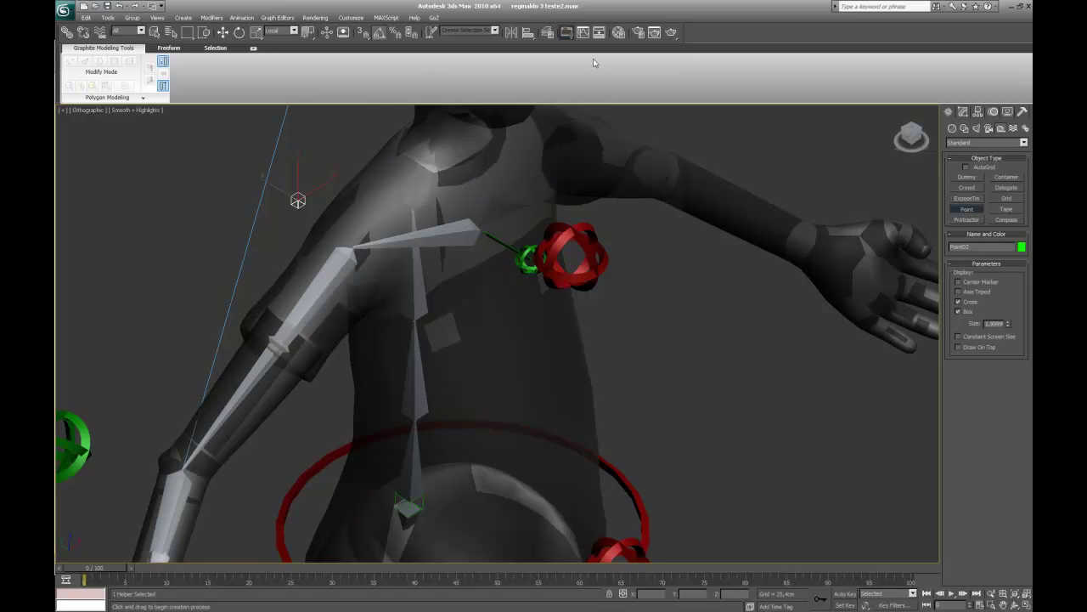
- Align the Point helper to Bone22 by pivot point, matching position and orientation on the X, Y and Z axes
left_click(527, 32)
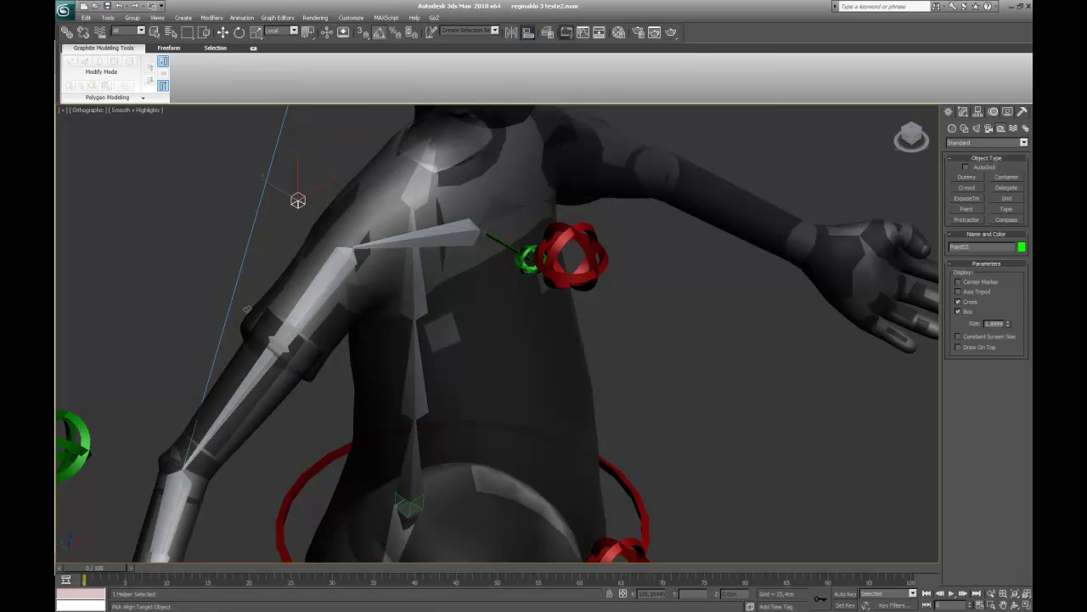
left_click(336, 277)
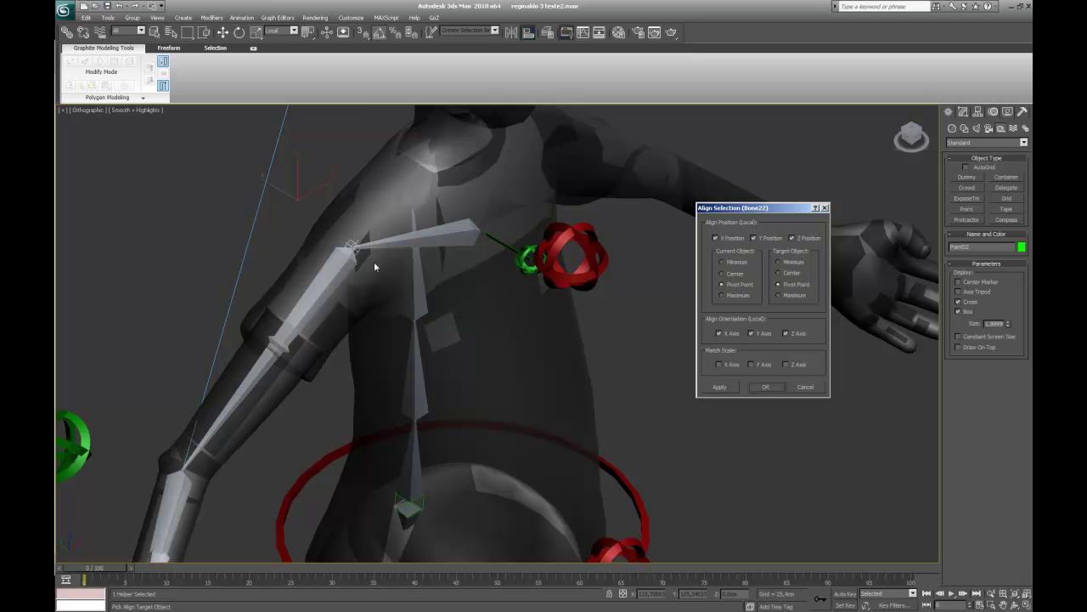
left_click(766, 386)
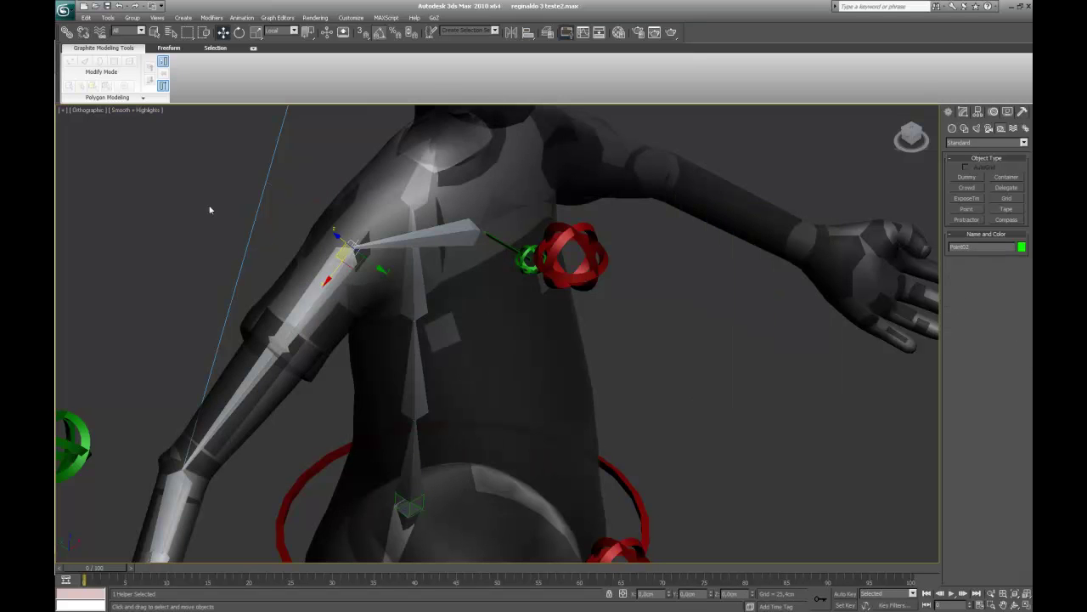
- Link the Point helper at the shoulder to the right clavicle bone
left_click(68, 34)
left_click_drag(395, 232, 396, 237)
middle_click_drag(356, 346, 374, 336)
scroll(374, 336, "down", 3)
scroll(374, 336, "up", 3)
scroll(159, 181, "down", 5)
scroll(191, 110, "up", 5)
scroll(308, 307, "down", 5)
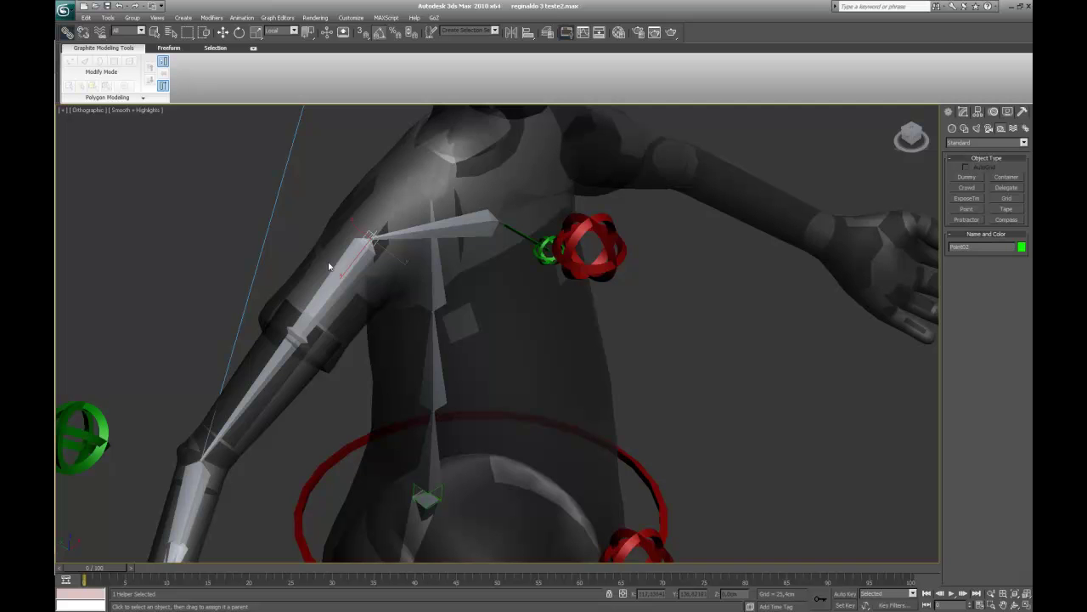
scroll(348, 274, "up", 5)
- Assign a Float Script controller to the X Rotation of upper-arm bone Bone27
left_click(223, 32)
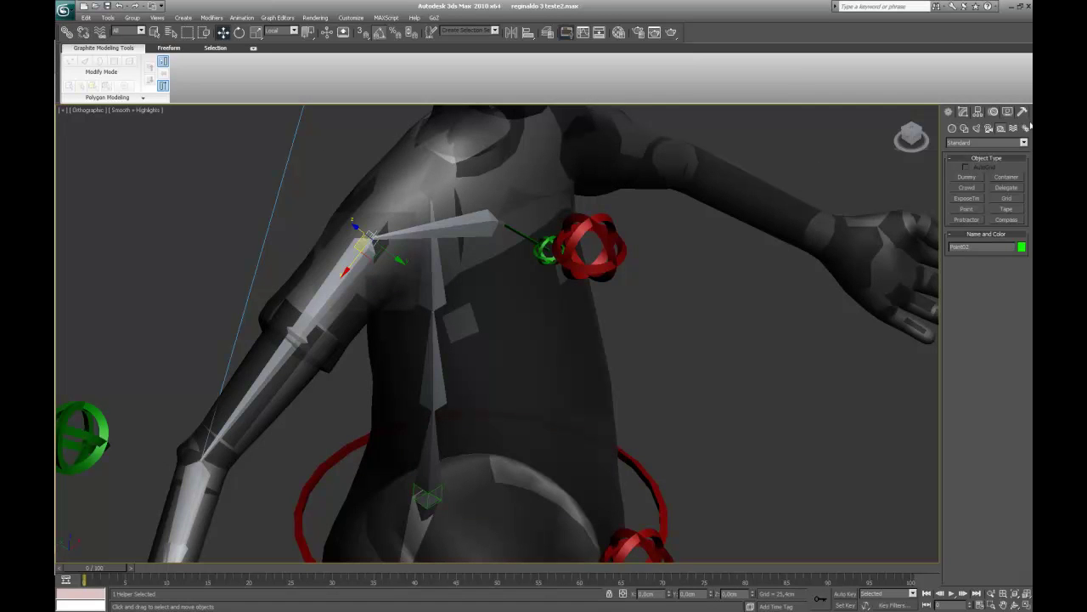
double_click(324, 290)
left_click(323, 290)
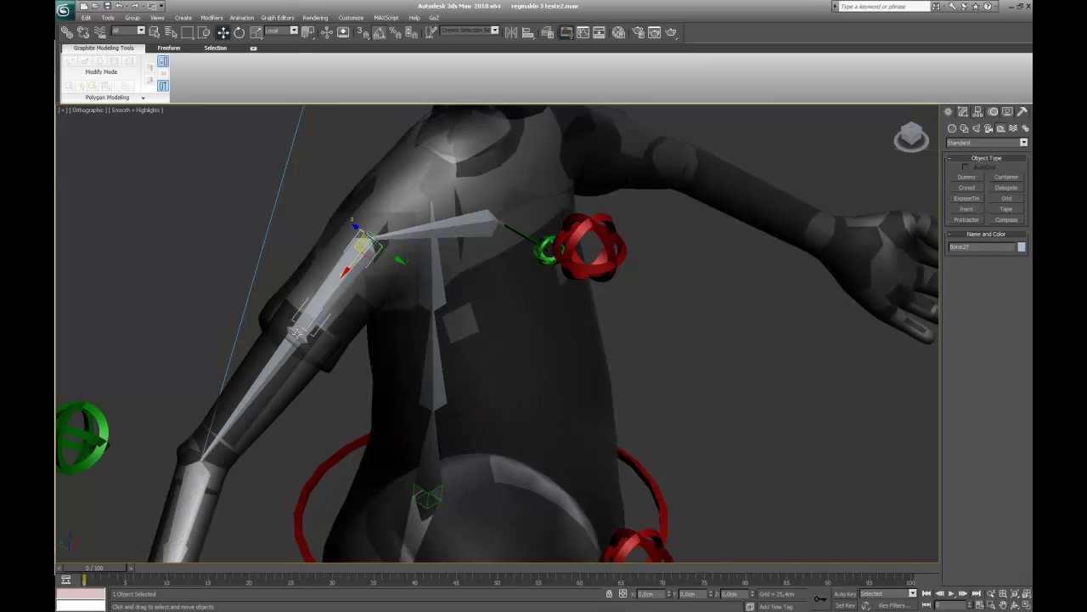
left_click(994, 113)
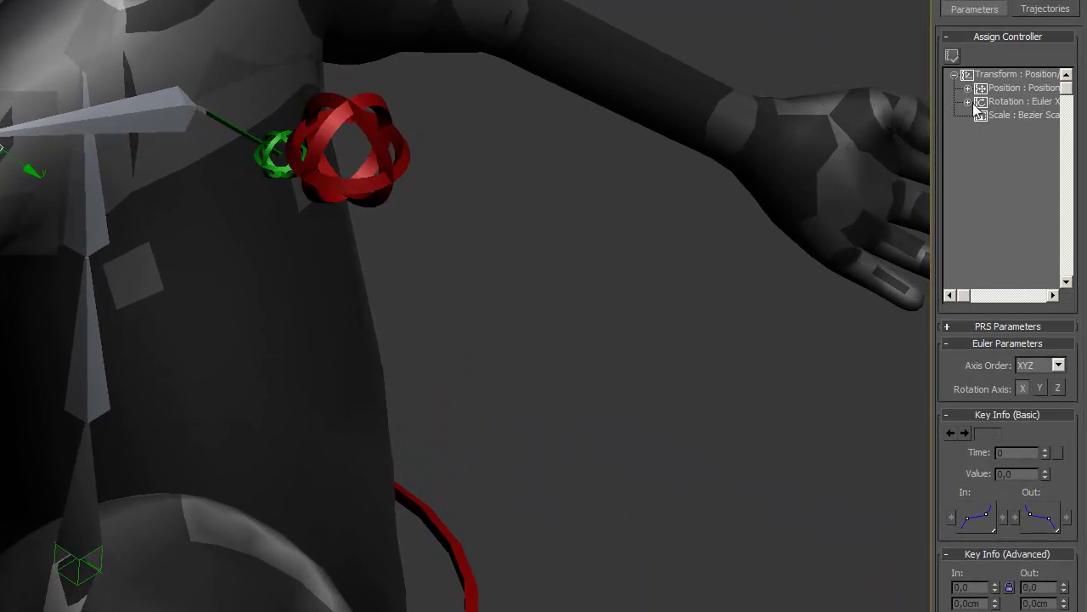
left_click(970, 102)
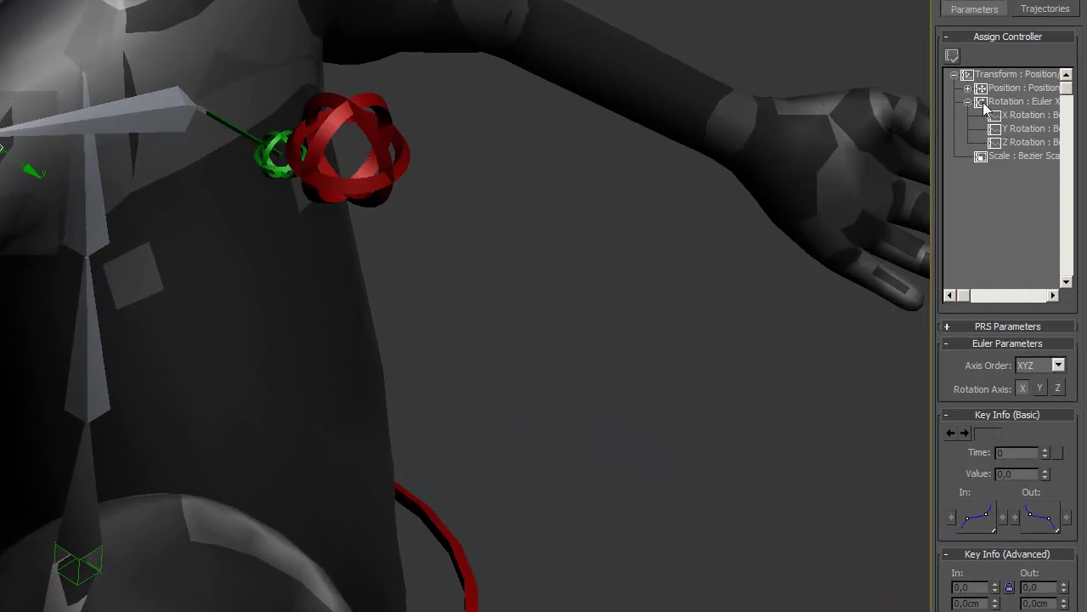
left_click(1007, 102)
left_click(1015, 116)
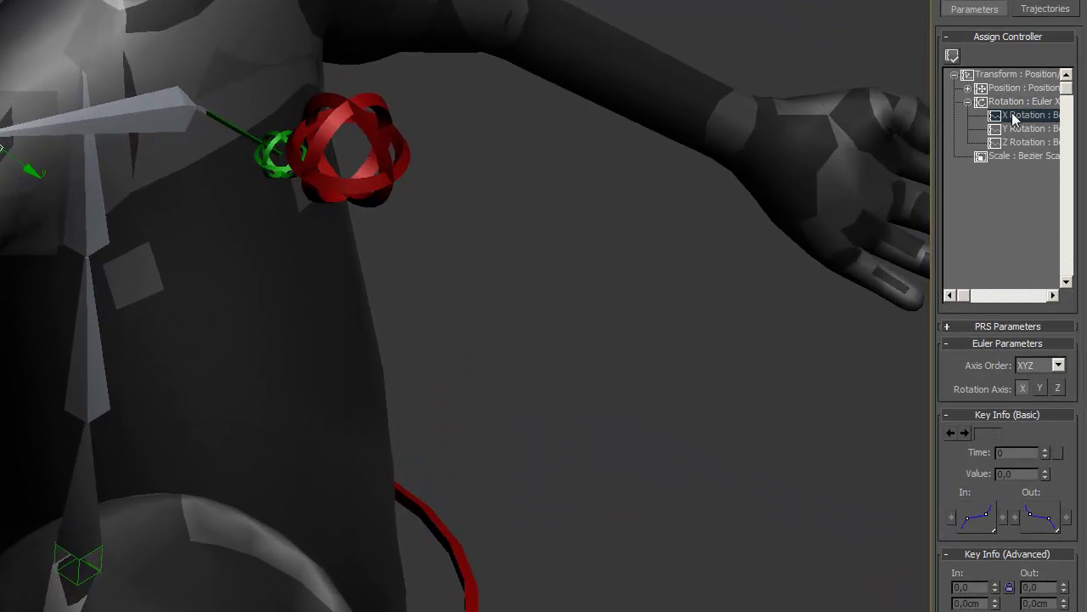
left_click(953, 56)
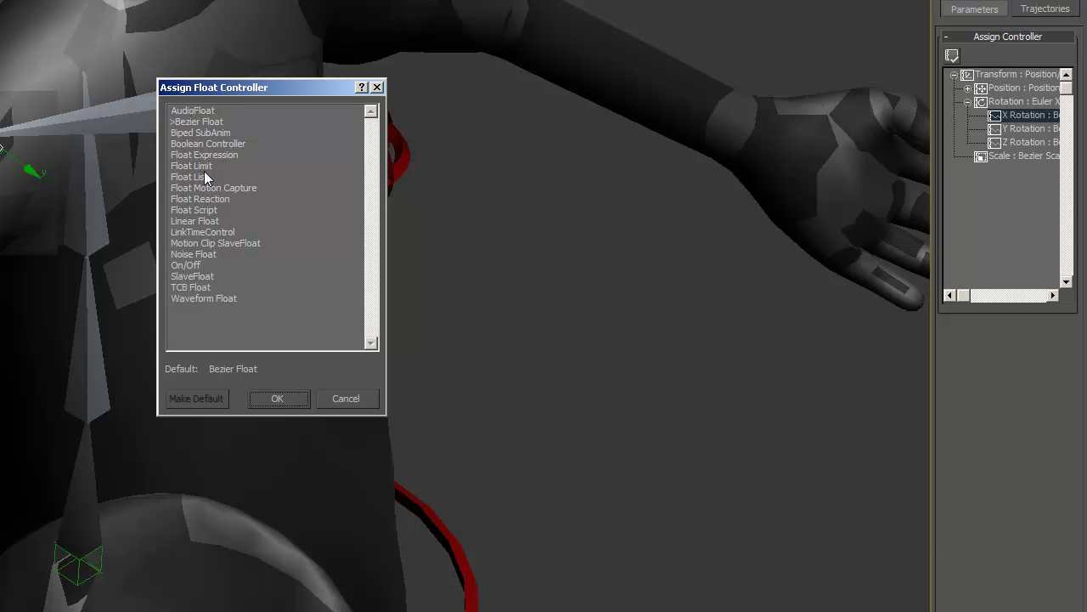
left_click(205, 213)
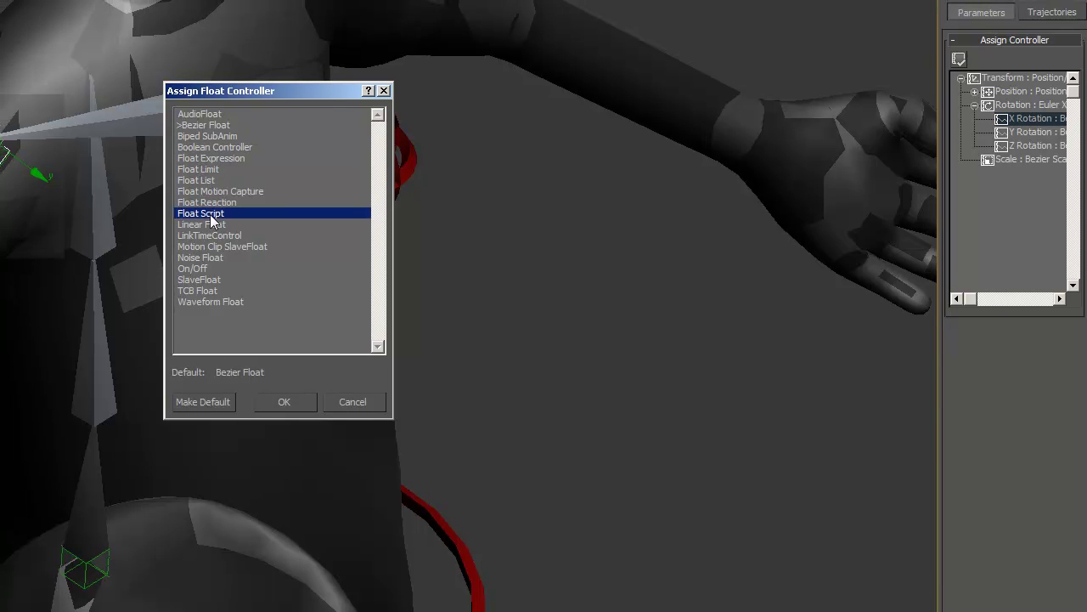
left_click(279, 400)
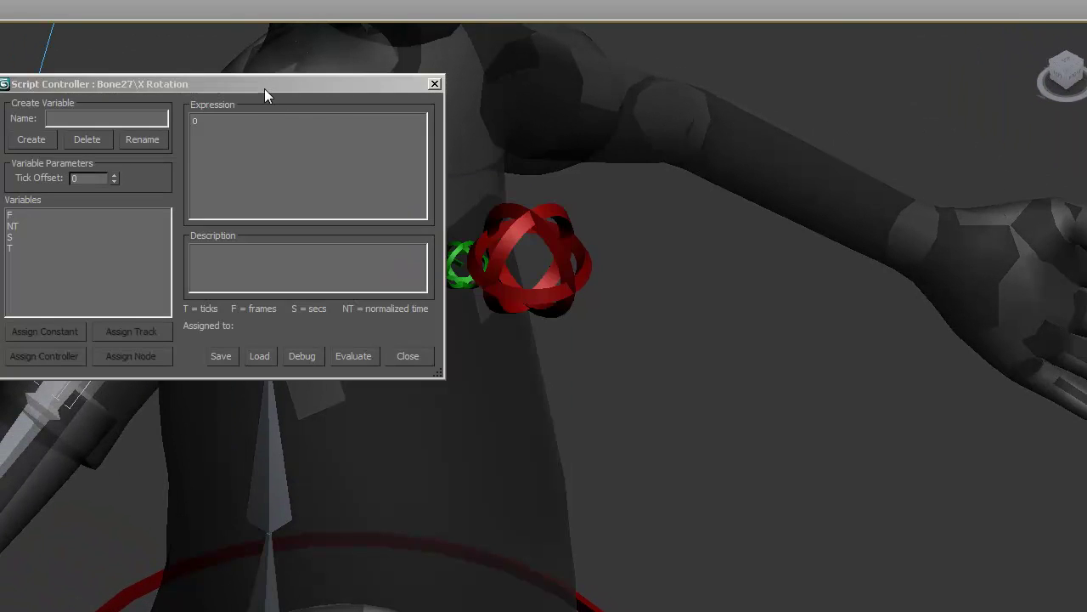
- Add the line "dependsOn $Bone22 $Ponti02" above the 0 in the script controller's expression
left_click_drag(265, 89, 733, 232)
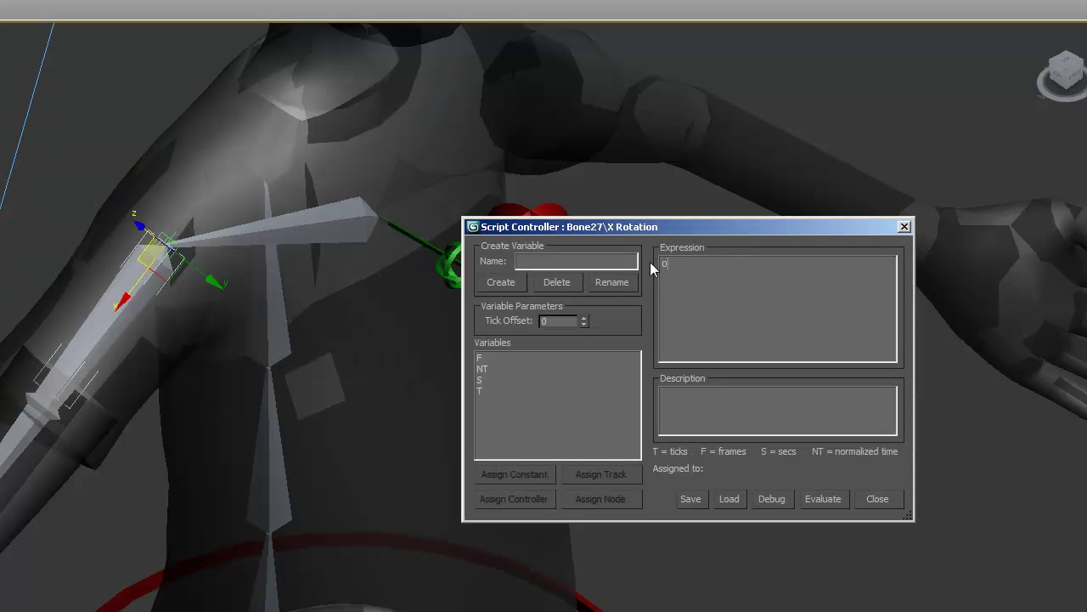
key("Return")
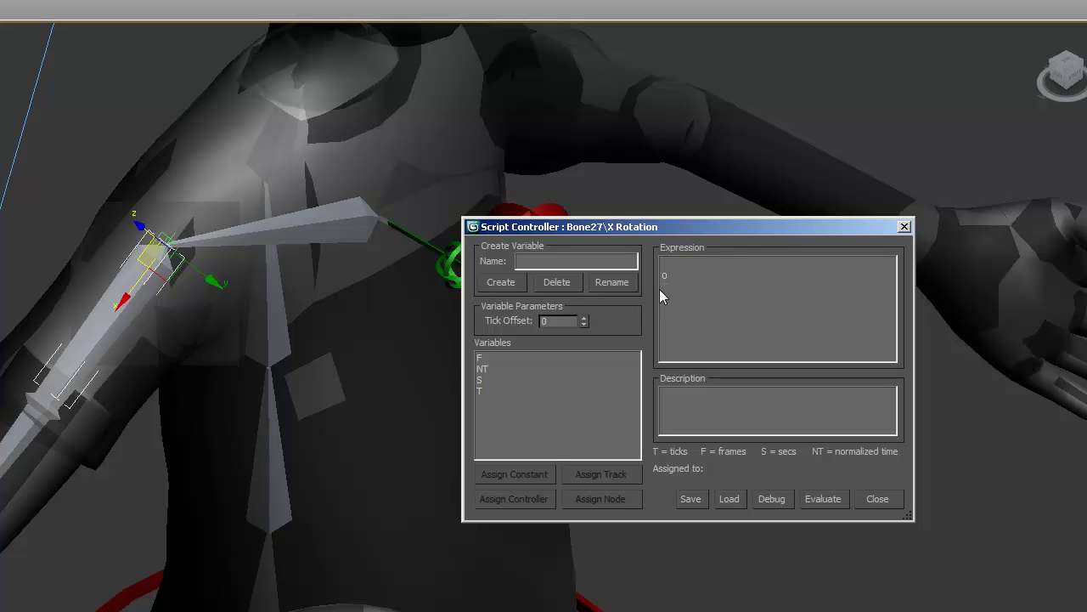
type("pendsOn $")
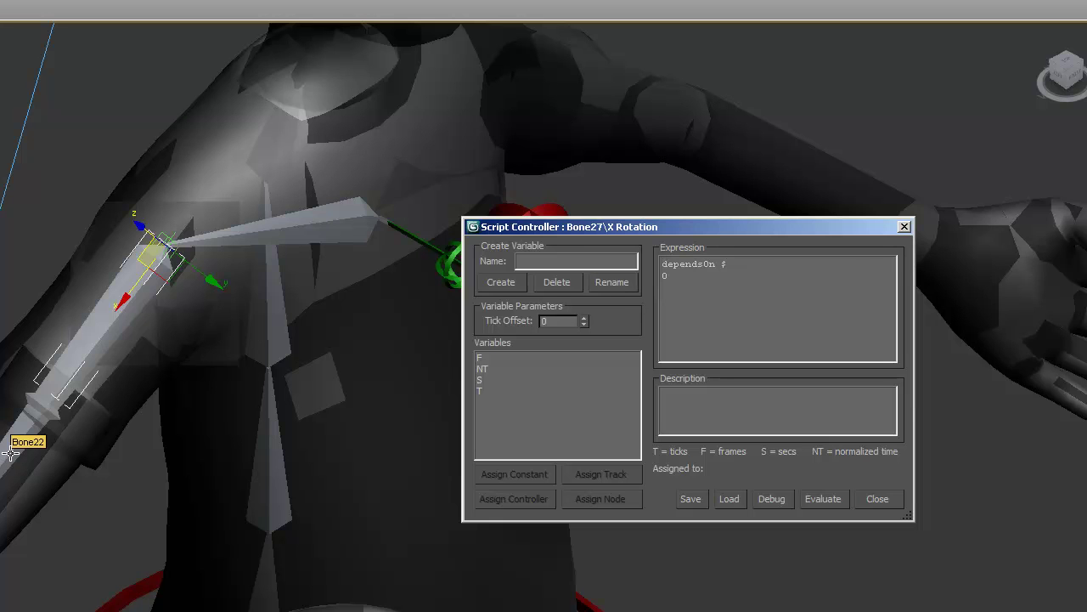
type("Bone22 $")
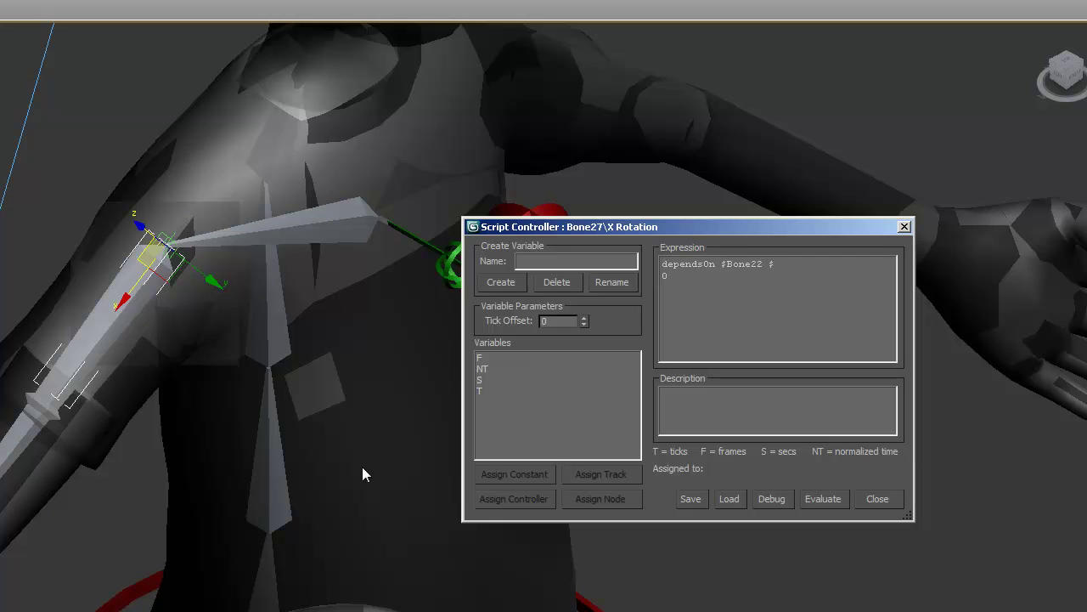
type("ntin")
type("2")
key("BackSpace")
type("02")
left_click(831, 282)
- Add the script line "rot=($Bone22.transform * inverse $Point02.transform).rotation as eulerAngles" below the dependsOn line
key("Return")
type("rot=(")
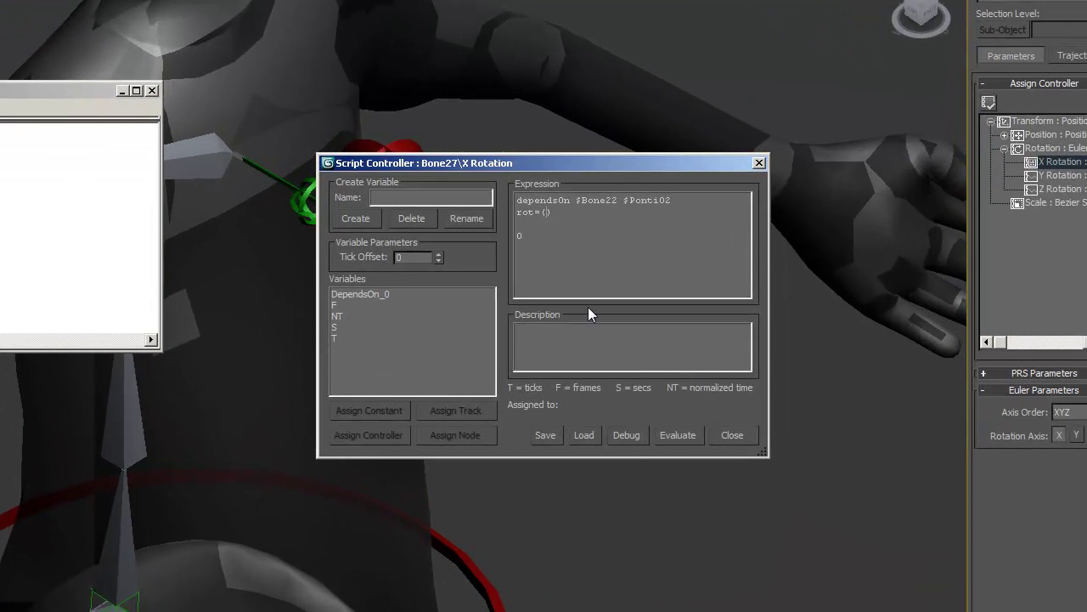
type("$Bone22.transform * inverse $Point02.transform")
left_click_drag(595, 214, 462, 225)
left_click(557, 218)
left_click_drag(546, 211, 553, 211)
double_click(718, 213)
left_click_drag(722, 217, 757, 217)
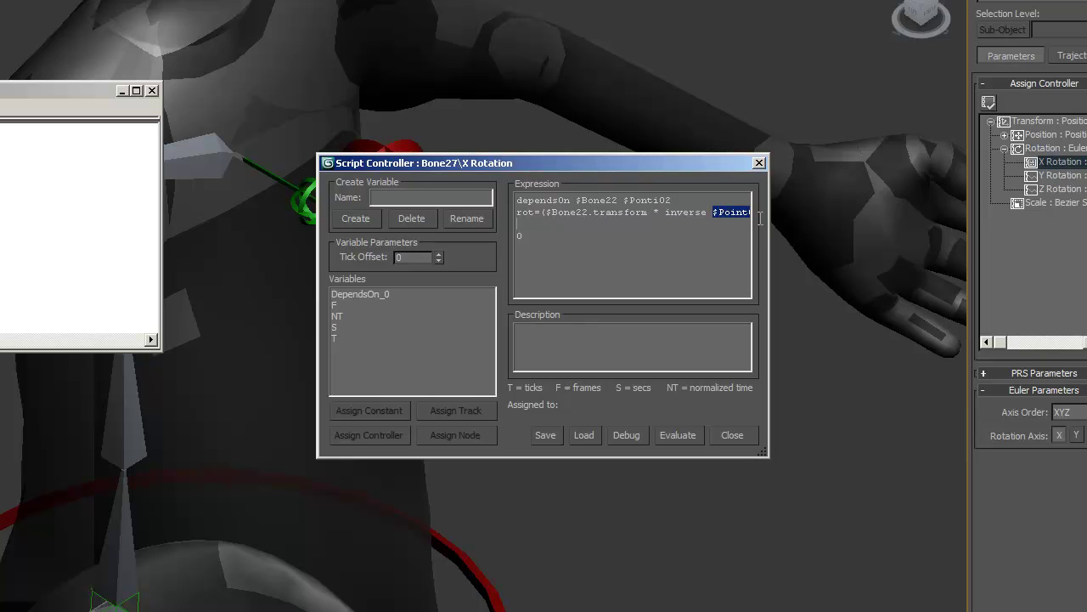
left_click(712, 213)
key("Right")
key("Right")
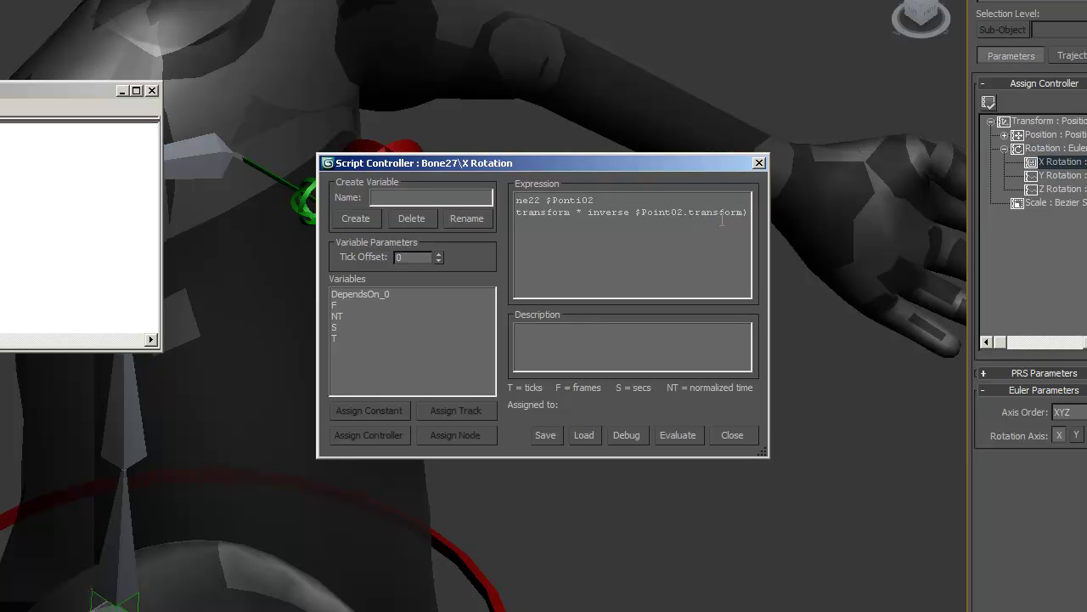
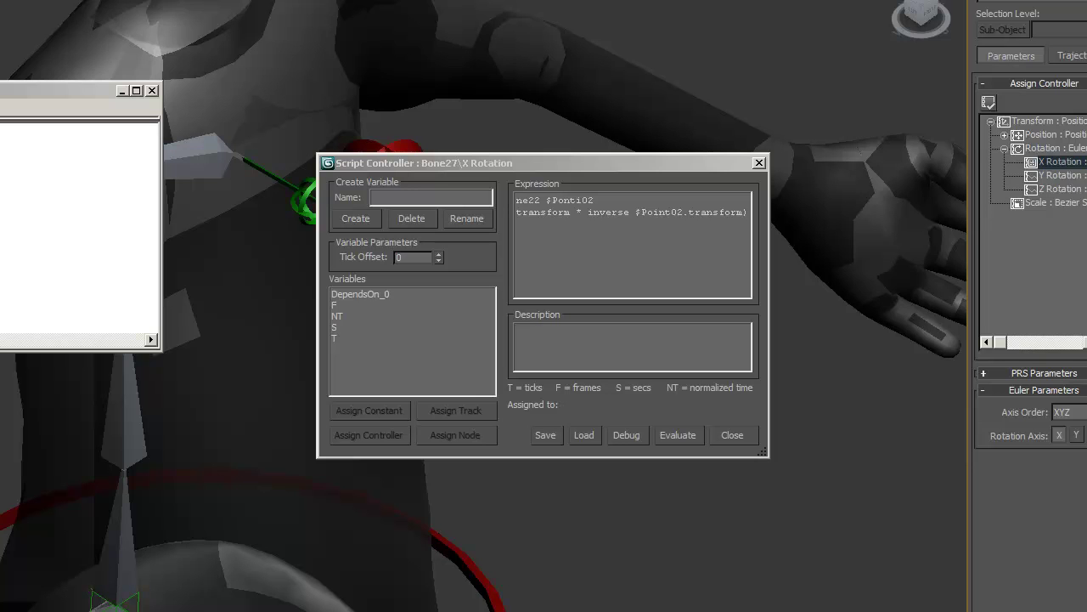
left_click(747, 213)
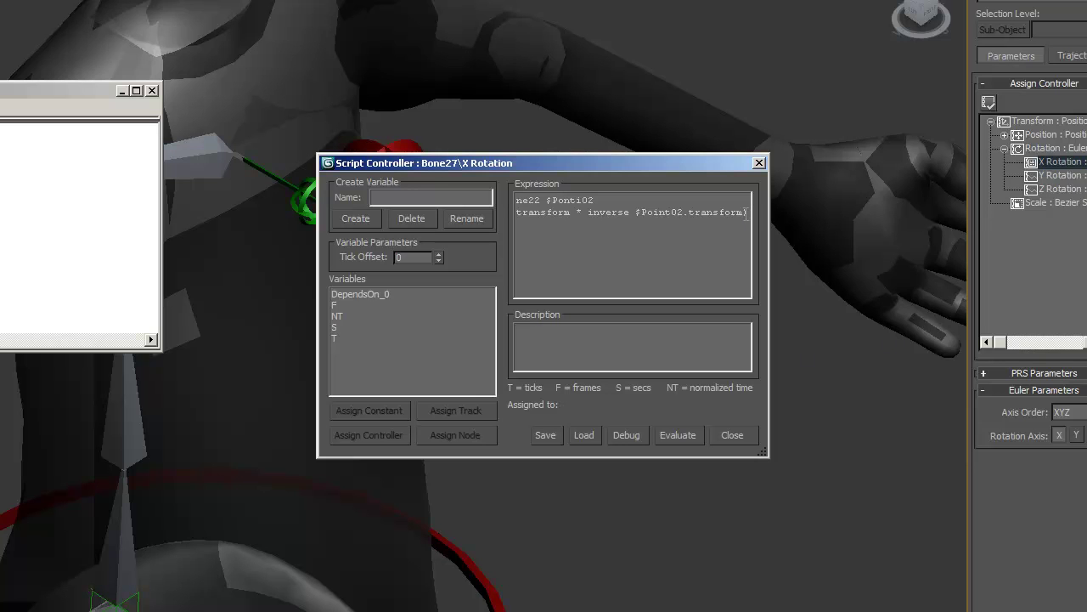
type(".transform).rotation as eulerAngles")
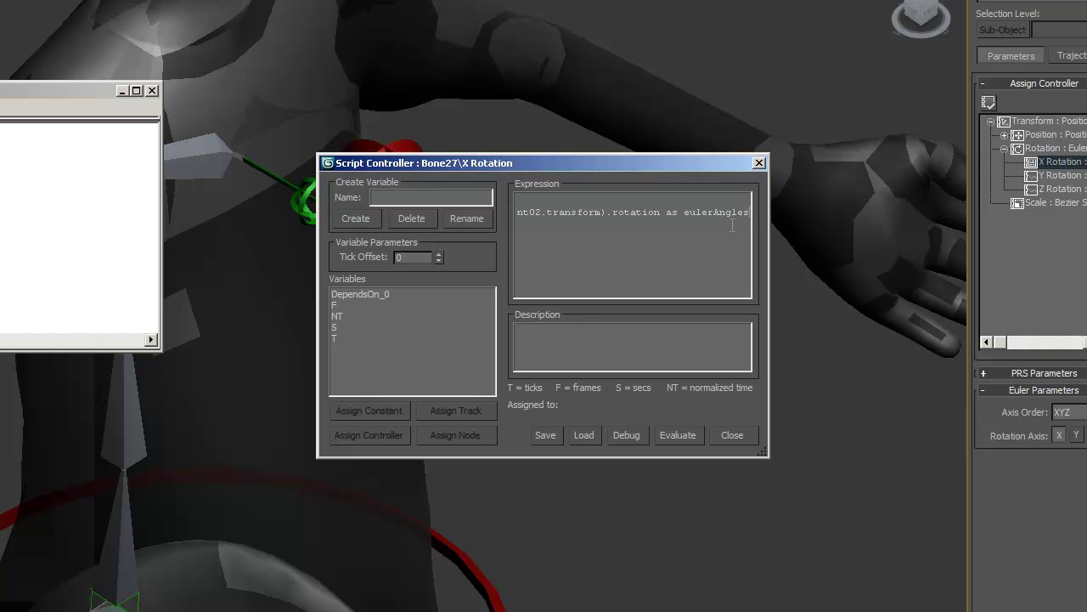
- Add a "print rot" line to the expression and bring the MAXScript Listener into focus
key("Down")
type("print rot")
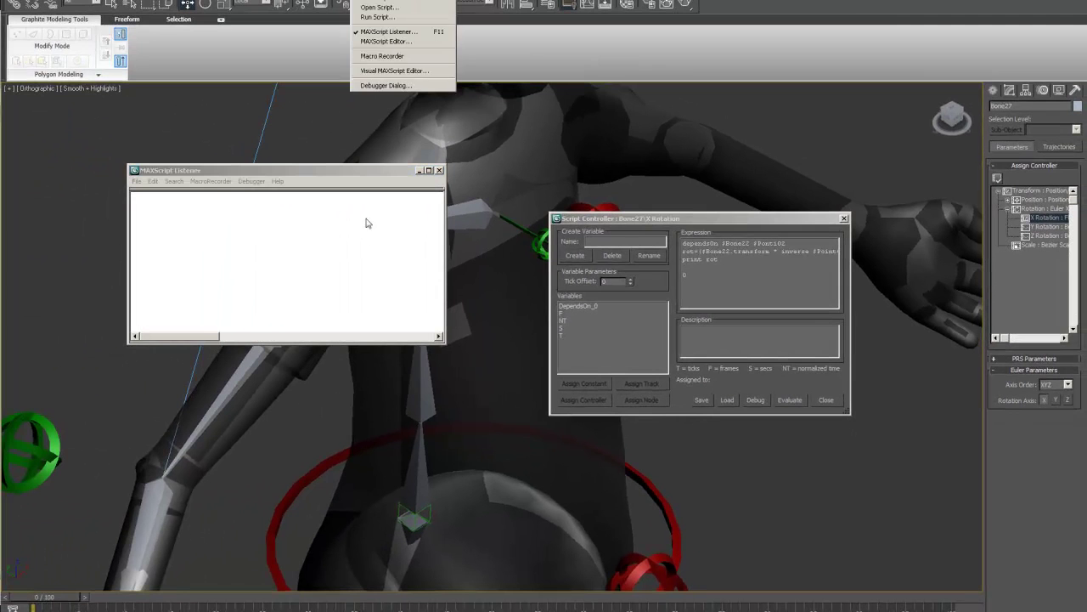
left_click(354, 172)
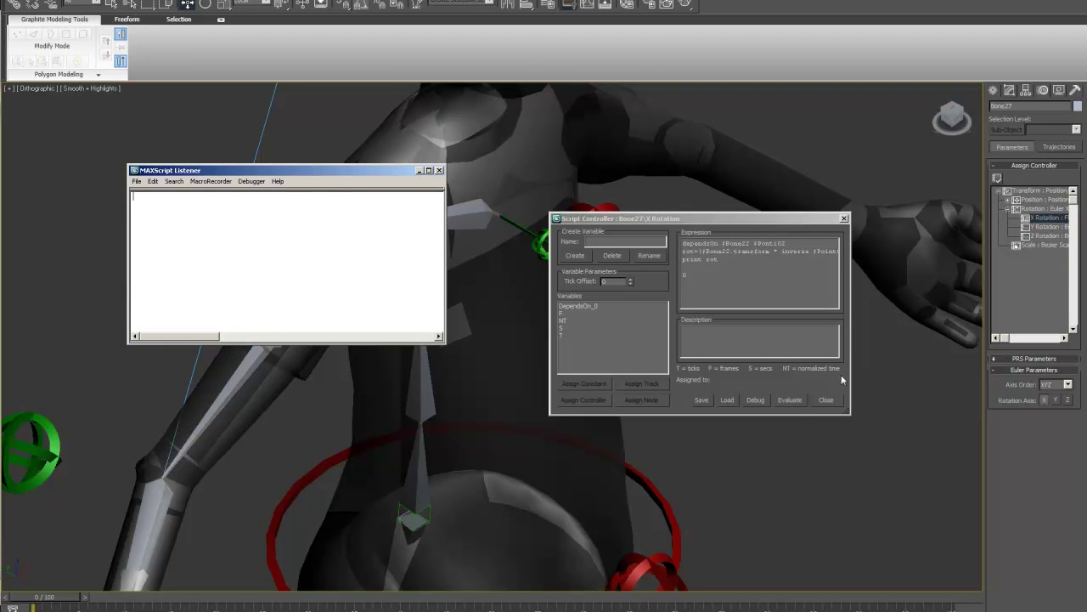
- Evaluate the expression to print the rotation, change the print line to "print rot.x" and evaluate it again
left_click(798, 401)
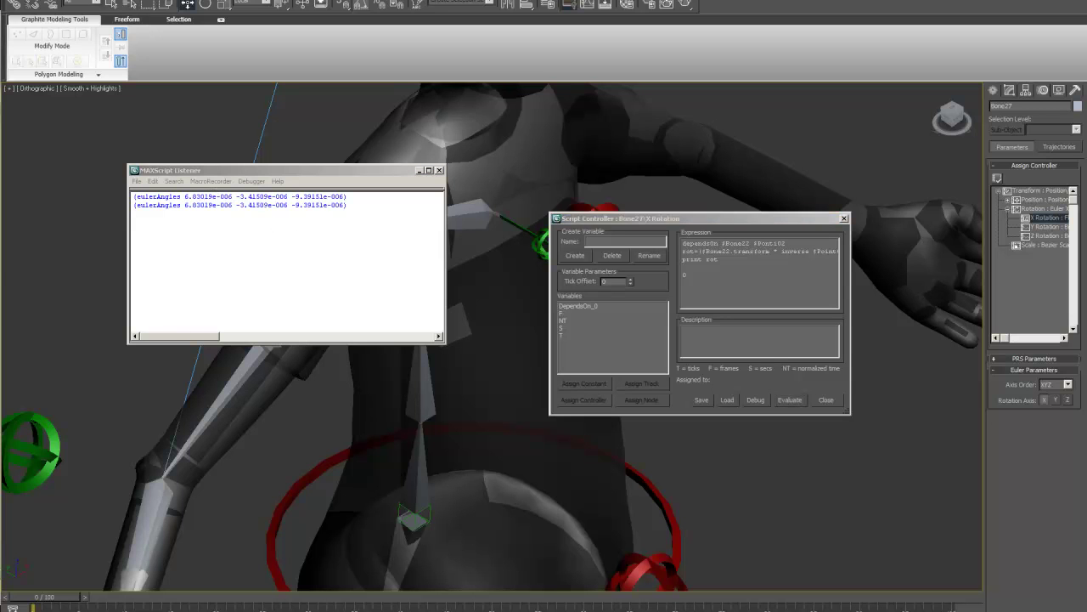
left_click(726, 262)
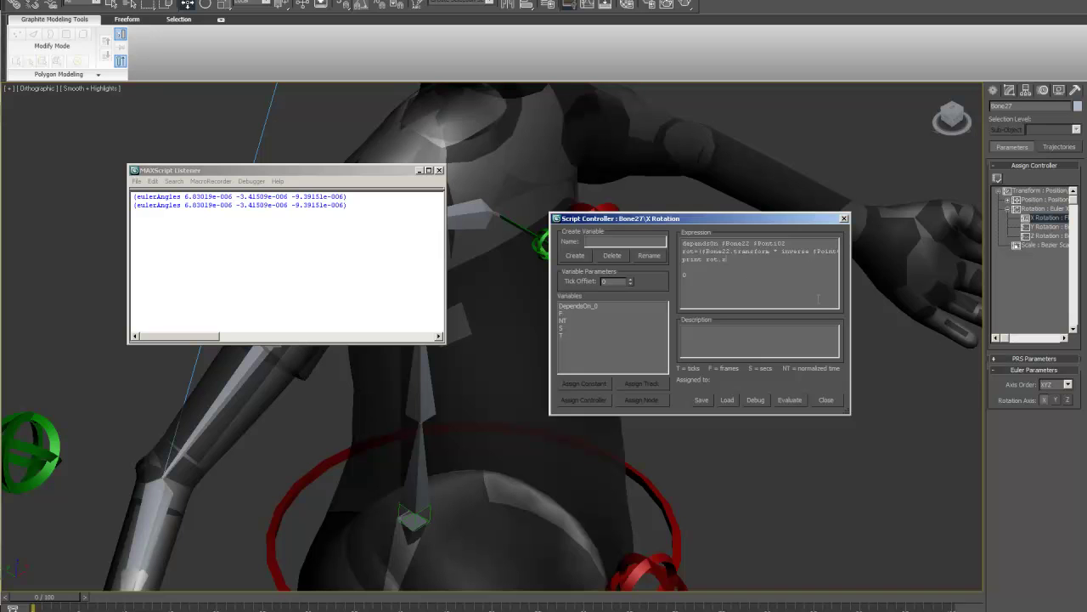
left_click(791, 400)
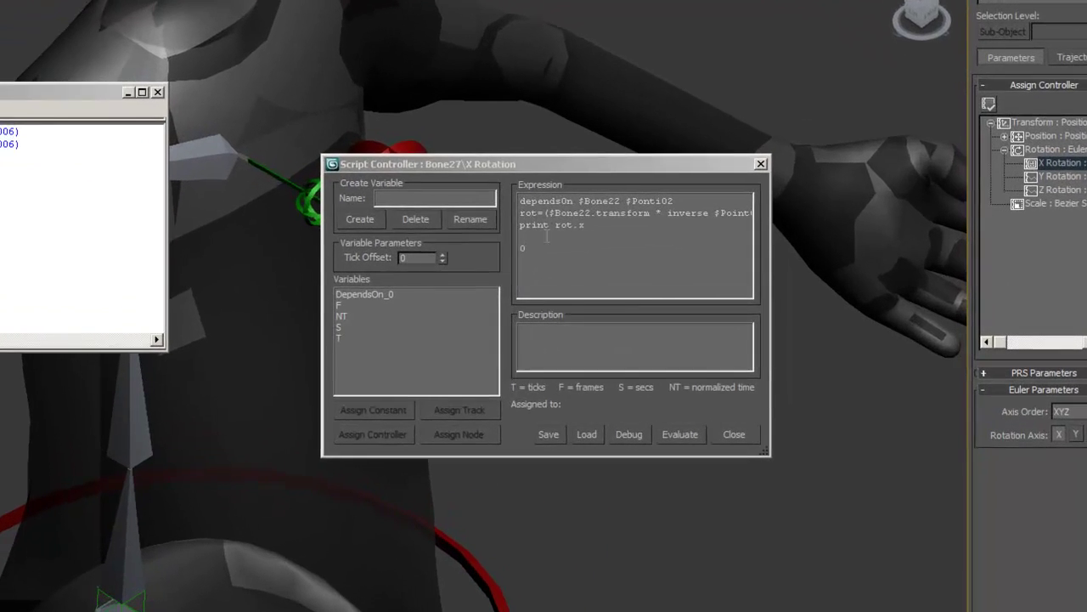
- Remove the final 0 and the "print" word so the expression ends with "rot.x", and evaluate it
left_click(537, 245)
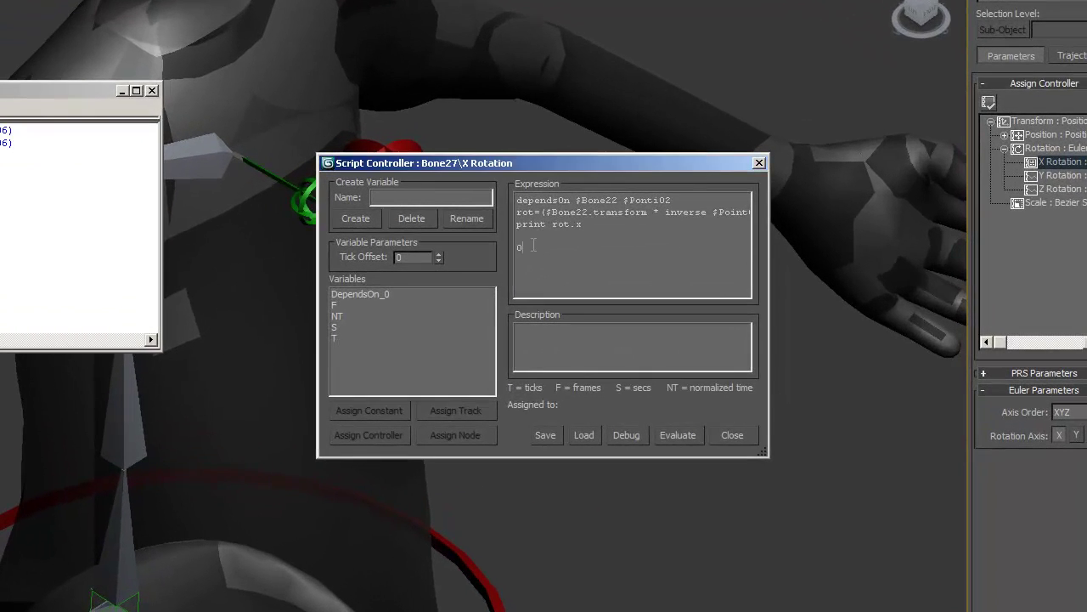
left_click_drag(547, 224, 497, 226)
key("Delete")
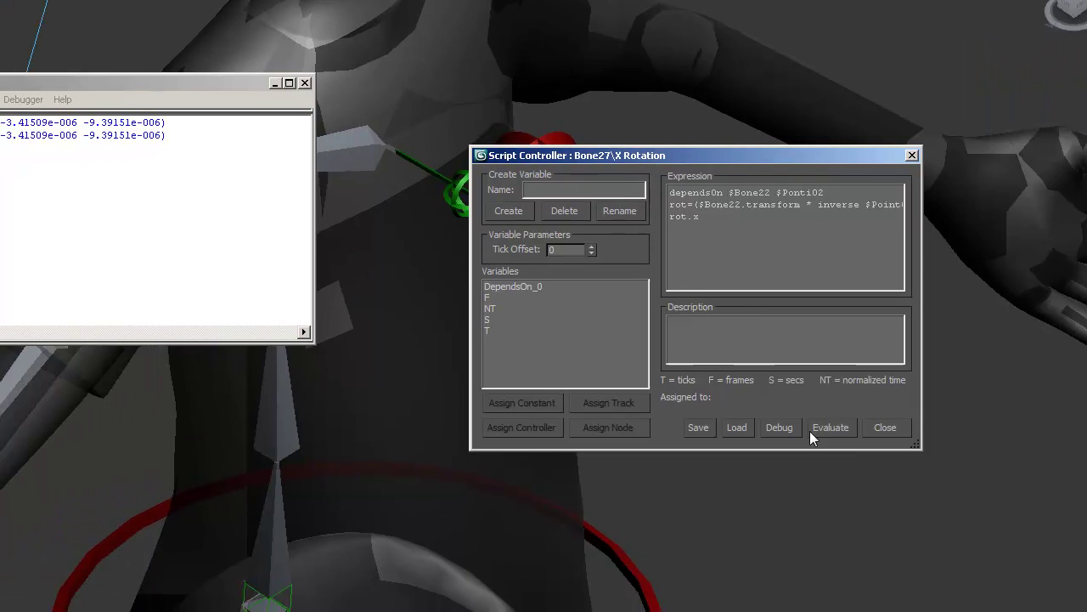
left_click(659, 438)
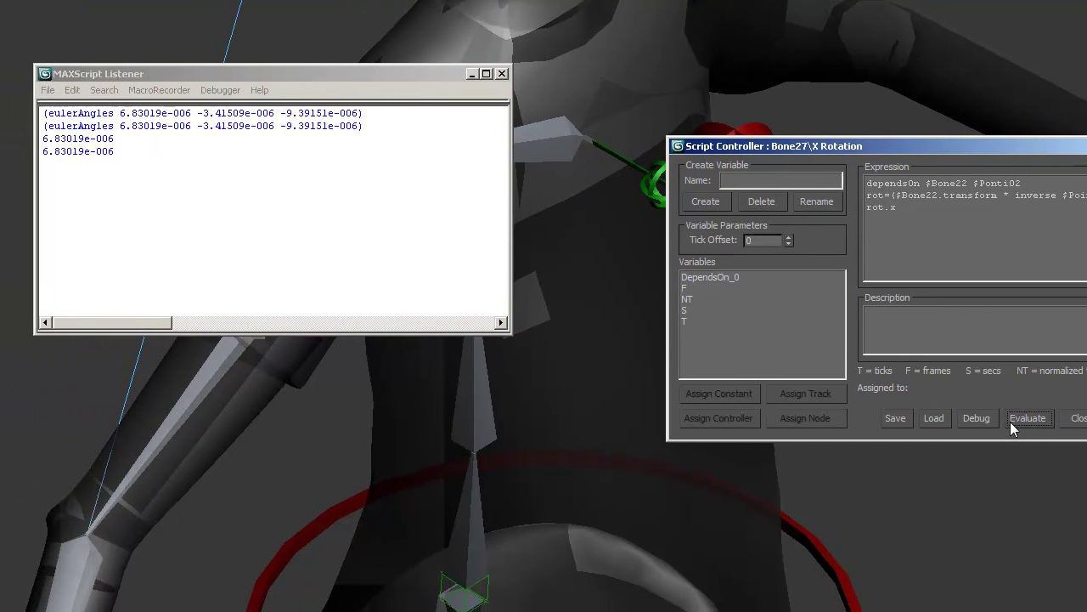
- Turn on the Front Fin of upper-arm twist bone Bone27 in Bone Tools, keeping the floating windows clear of the arm
left_click_drag(26, 91, 177, 197)
left_click_drag(528, 181, 914, 327)
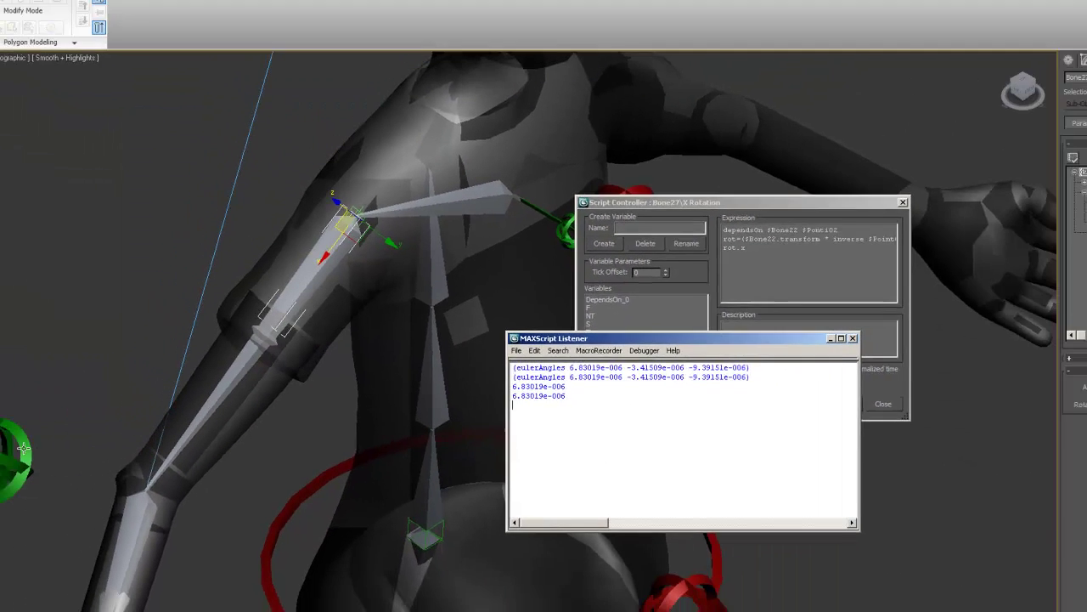
left_click(35, 454)
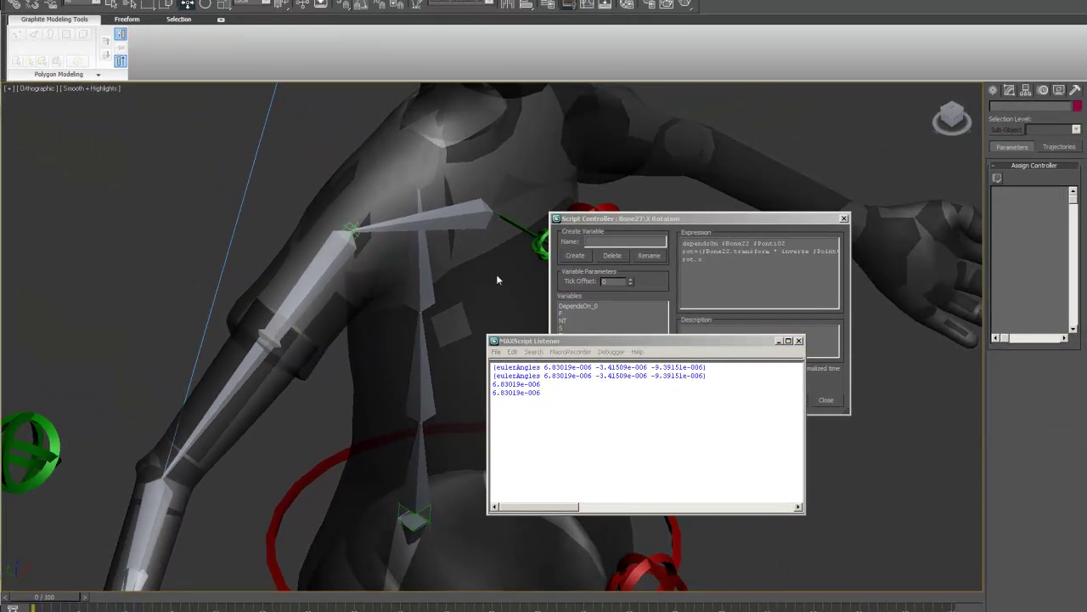
left_click(307, 272)
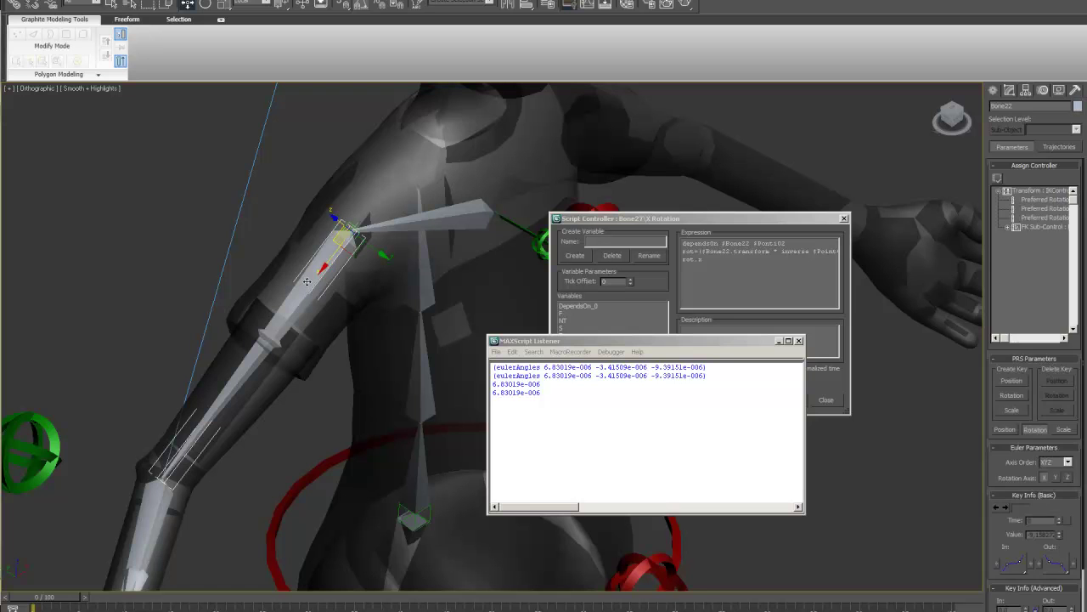
left_click(306, 281)
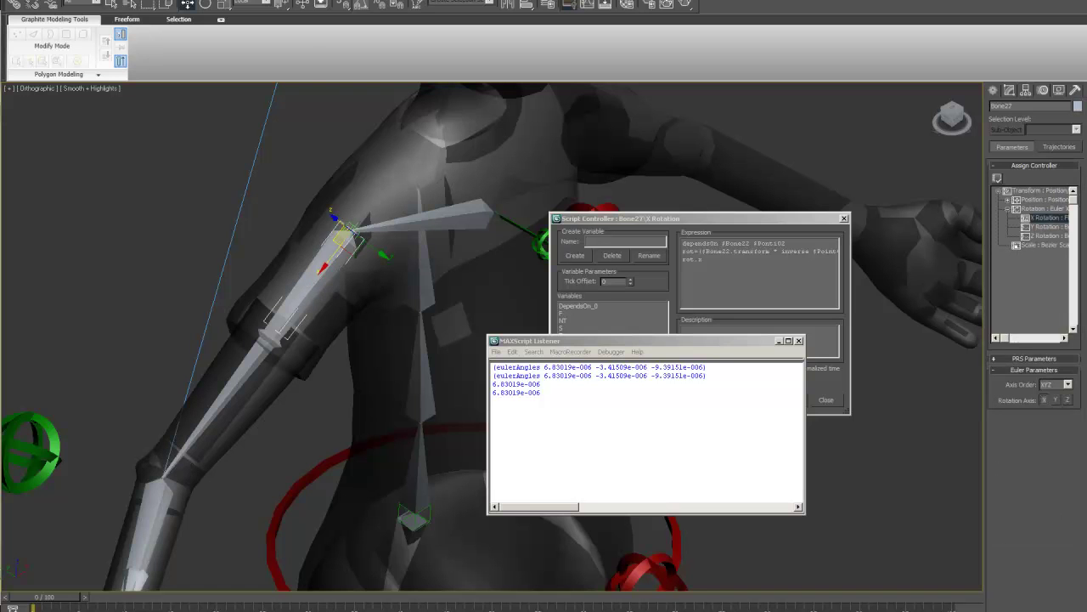
left_click(210, 1)
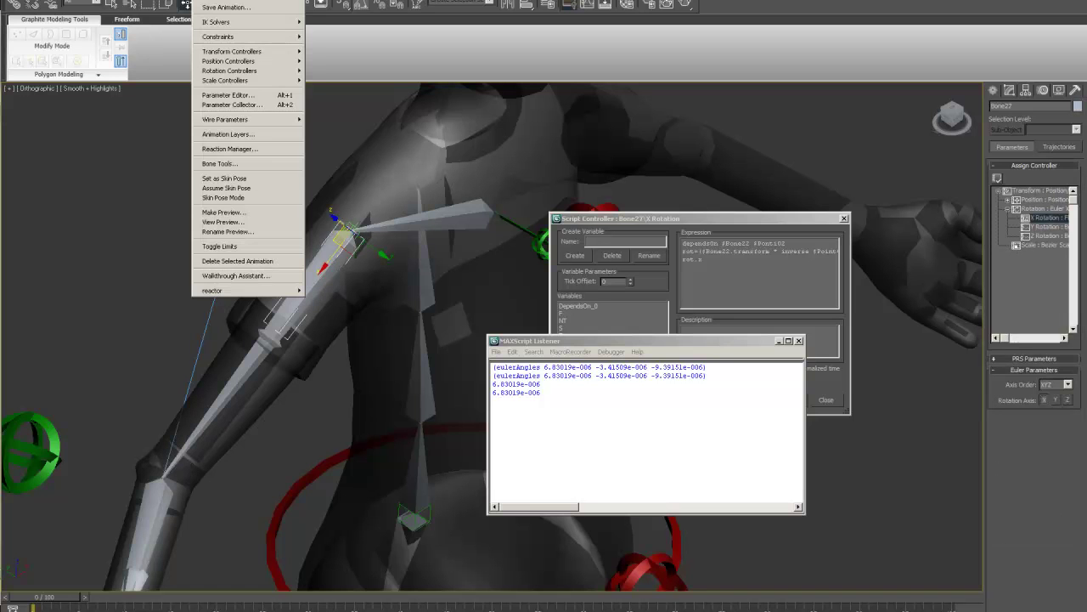
left_click(222, 168)
scroll(85, 340, "down", 5)
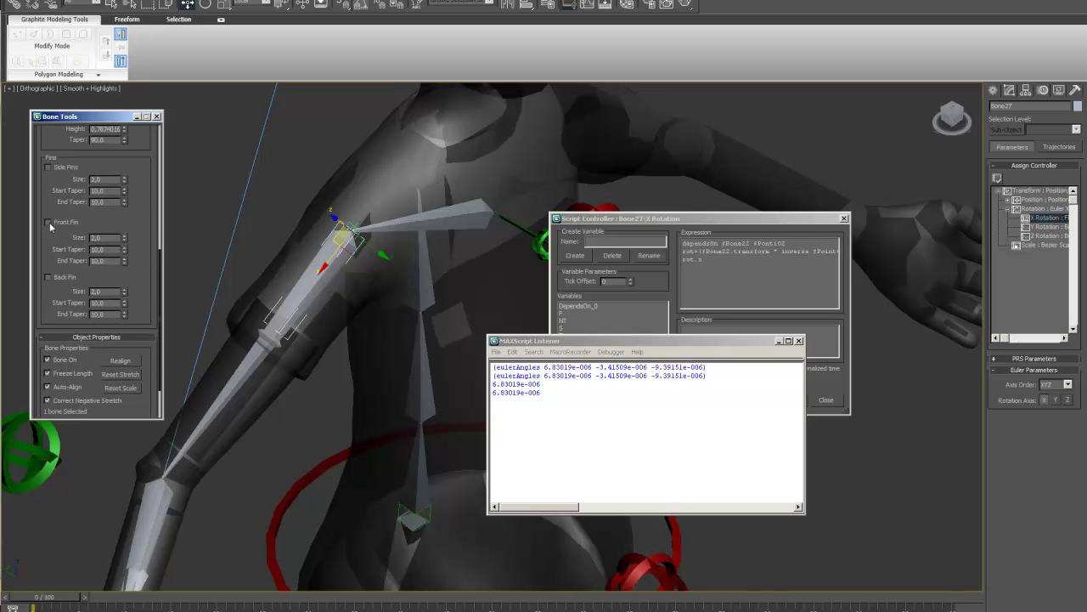
left_click(48, 223)
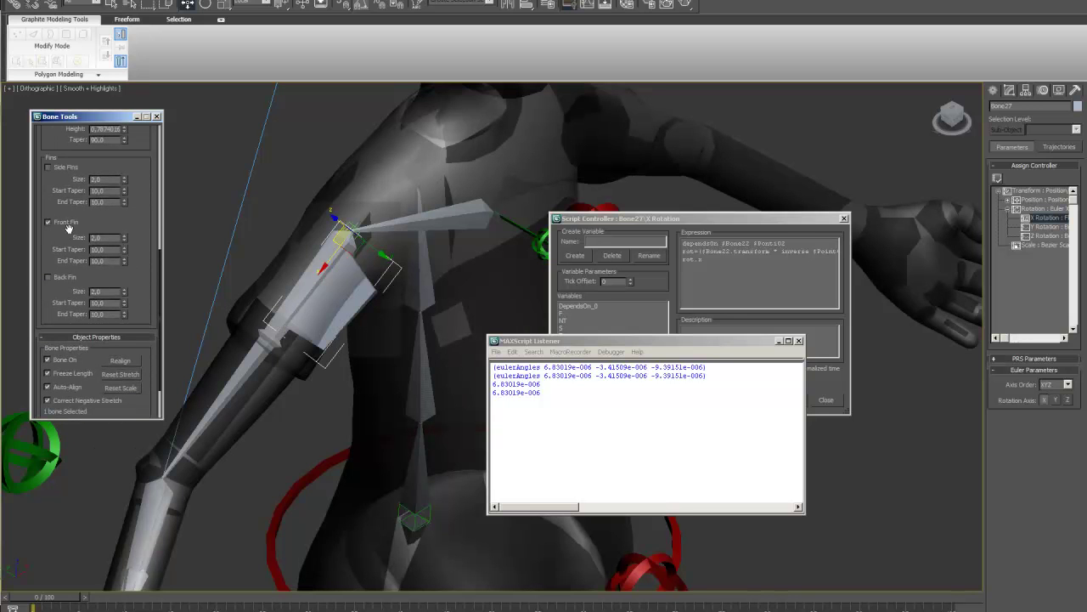
left_click_drag(97, 120, 549, 185)
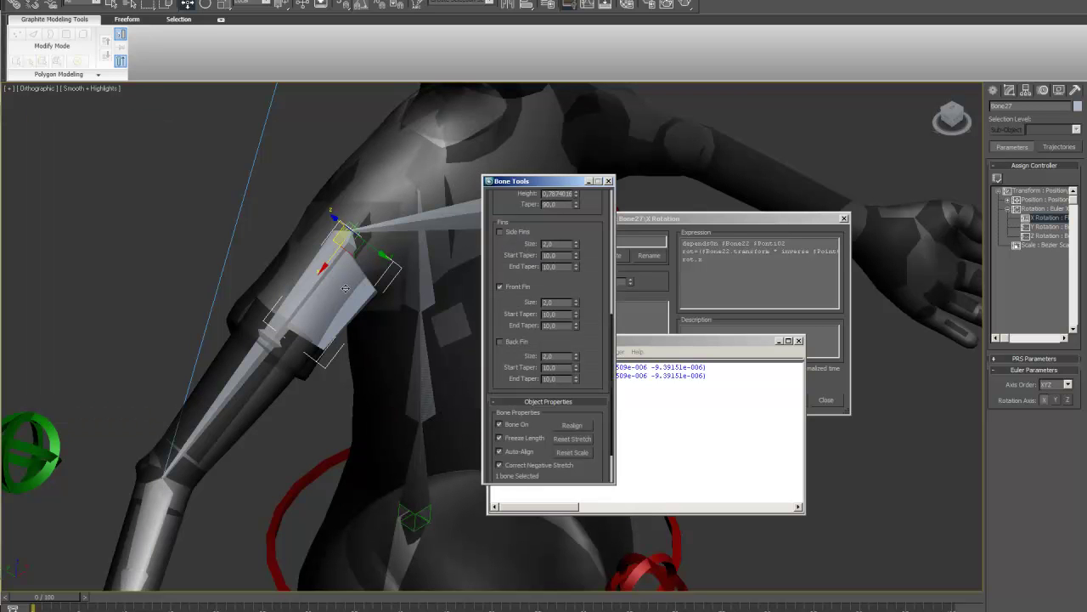
left_click_drag(562, 185, 856, 181)
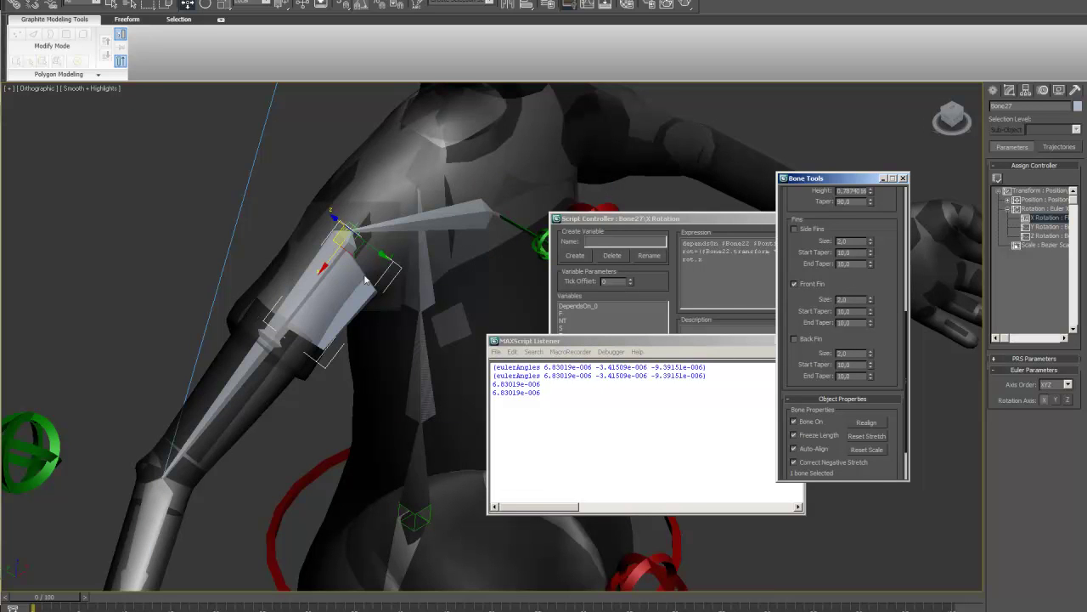
- Select the green elbow control Circle07 and minimize the Bone Tools and MAXScript Listener windows
middle_click_drag(315, 367, 411, 334)
left_click(132, 418)
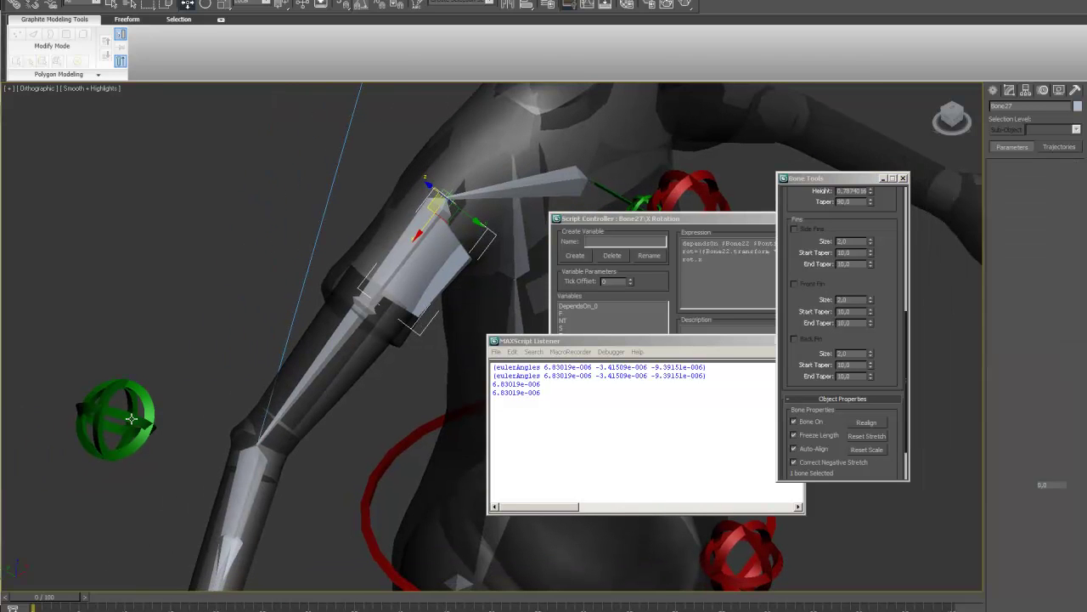
left_click(132, 418)
mouse_move(99, 406)
left_mouse_down()
mouse_move(178, 464)
mouse_move(176, 446)
mouse_move(128, 435)
mouse_move(21, 370)
mouse_move(117, 422)
mouse_move(101, 407)
left_mouse_up()
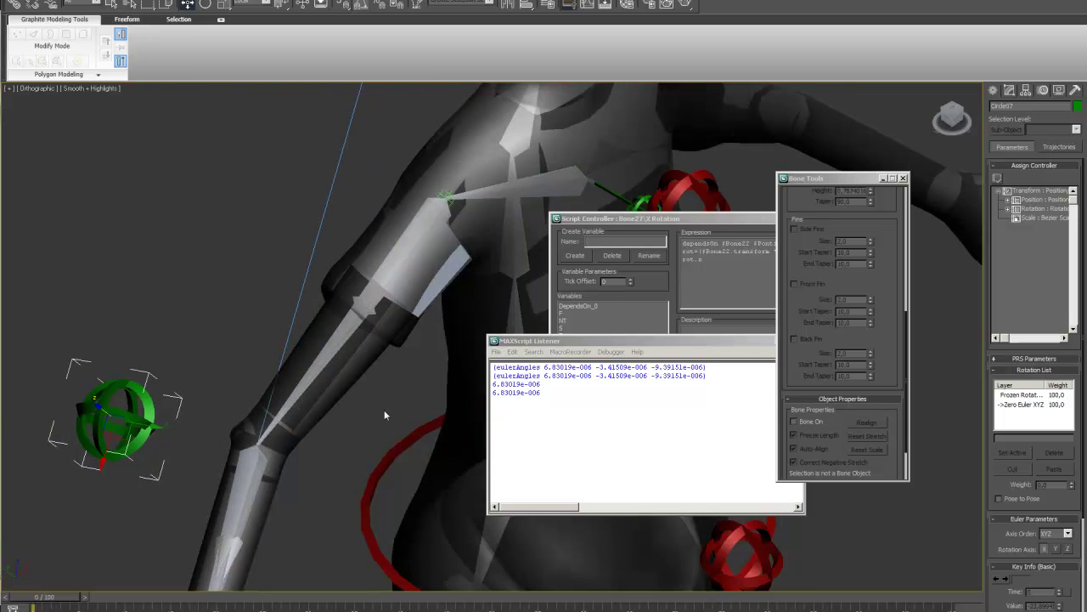
left_click(883, 181)
left_click(782, 344)
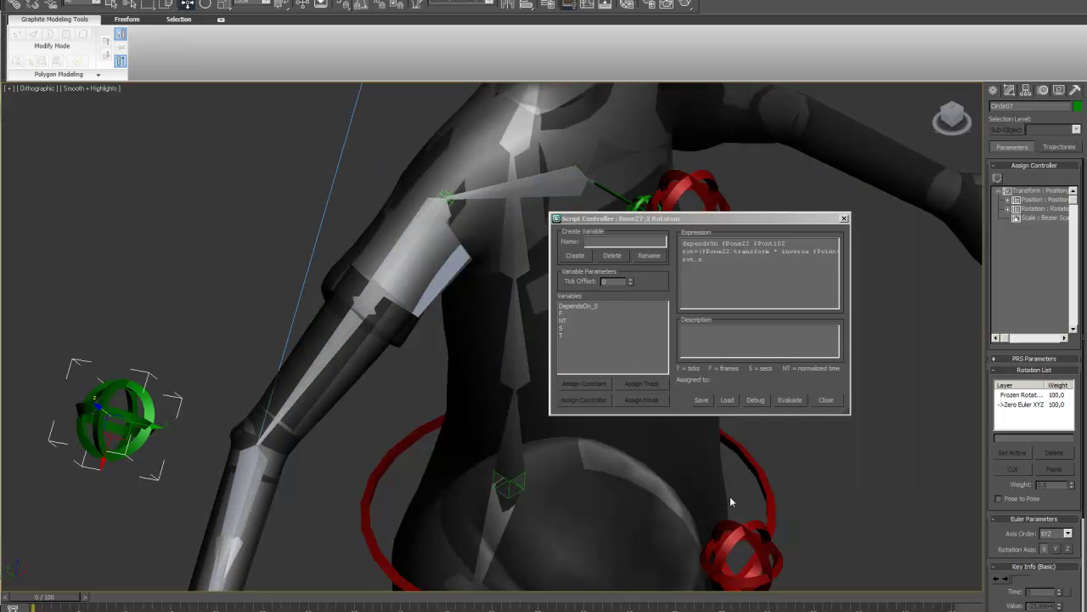
- Move the elbow control Circle07 back and forth to check how the upper-arm twist bone rotates
left_click(684, 265)
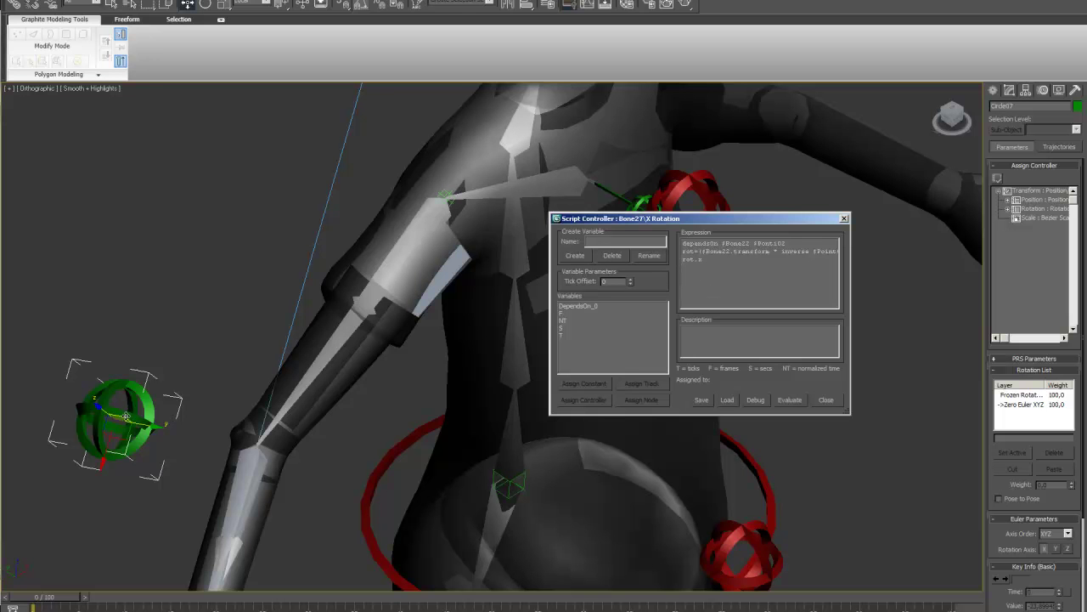
left_click_drag(104, 410, 120, 385)
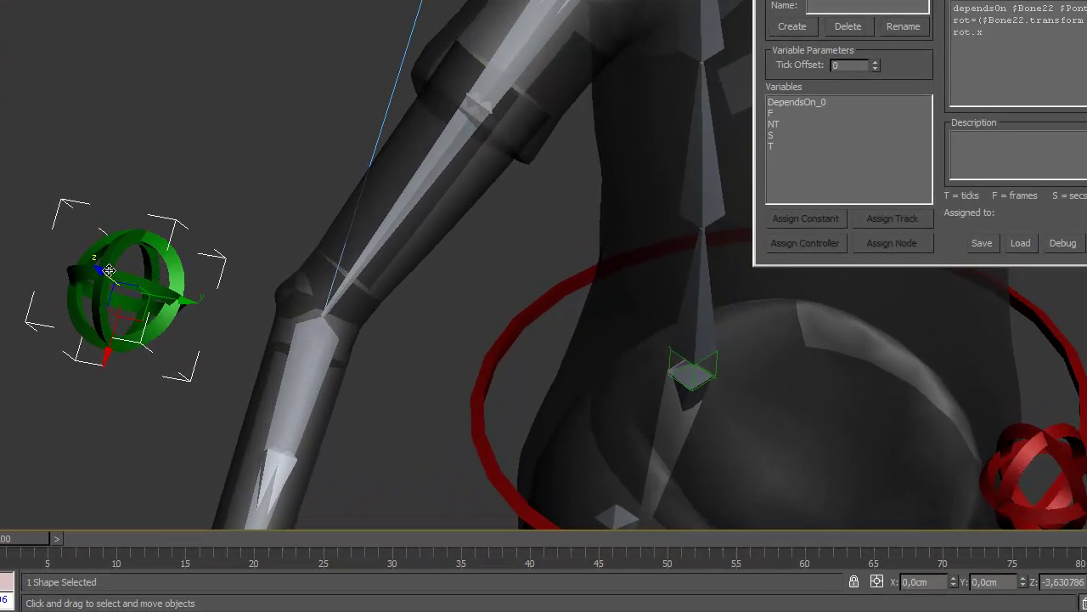
left_click_drag(108, 270, 78, 278)
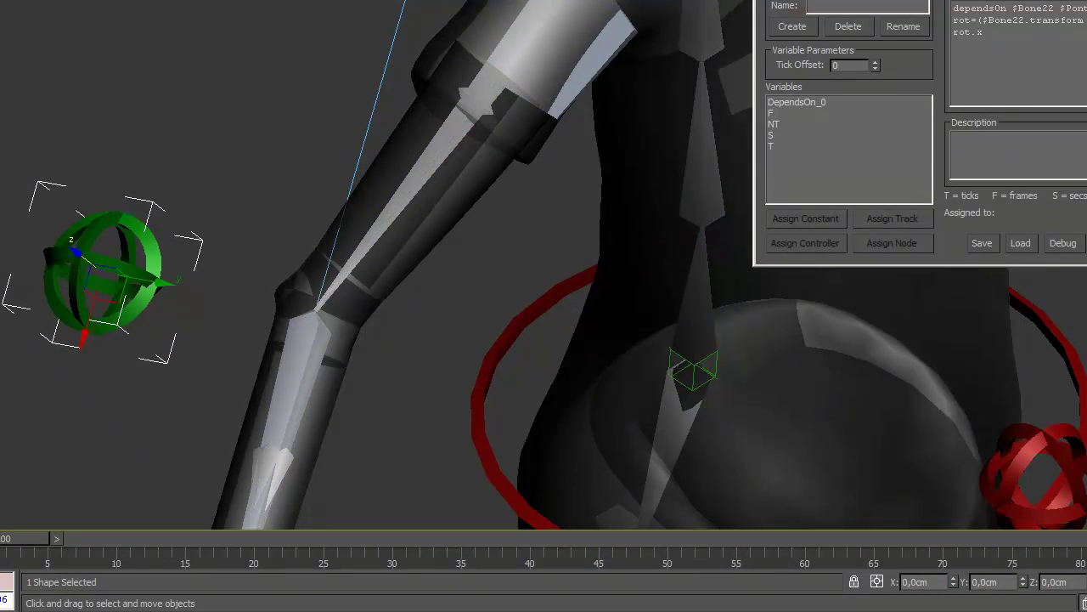
key("ctrl+s")
left_click_drag(81, 256, 69, 256)
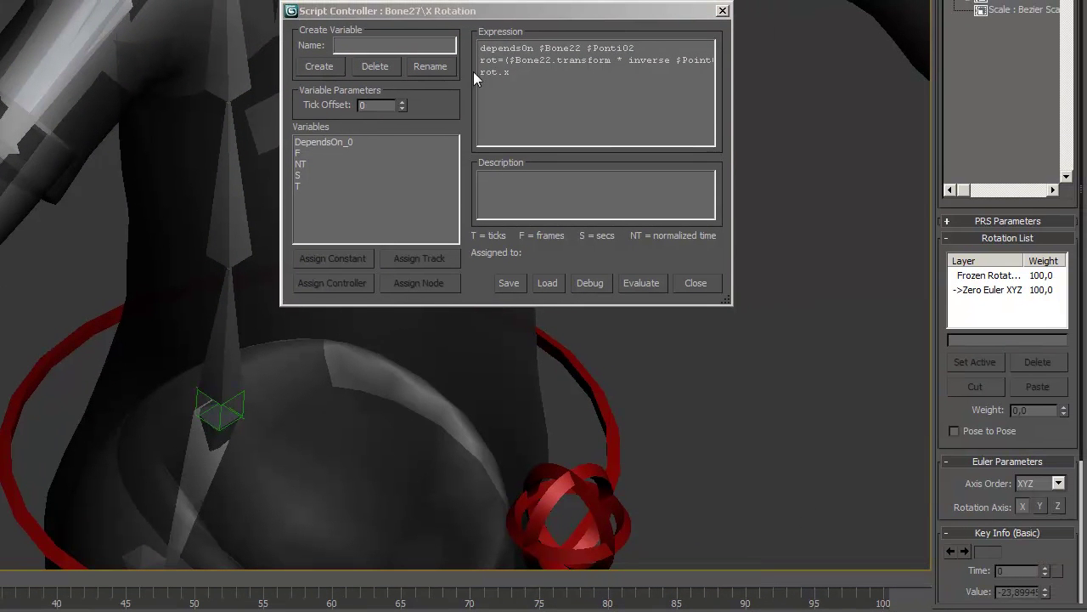
- Change the last line of the script controller's expression to "degToRad rot.x" and evaluate it
left_click(939, 33)
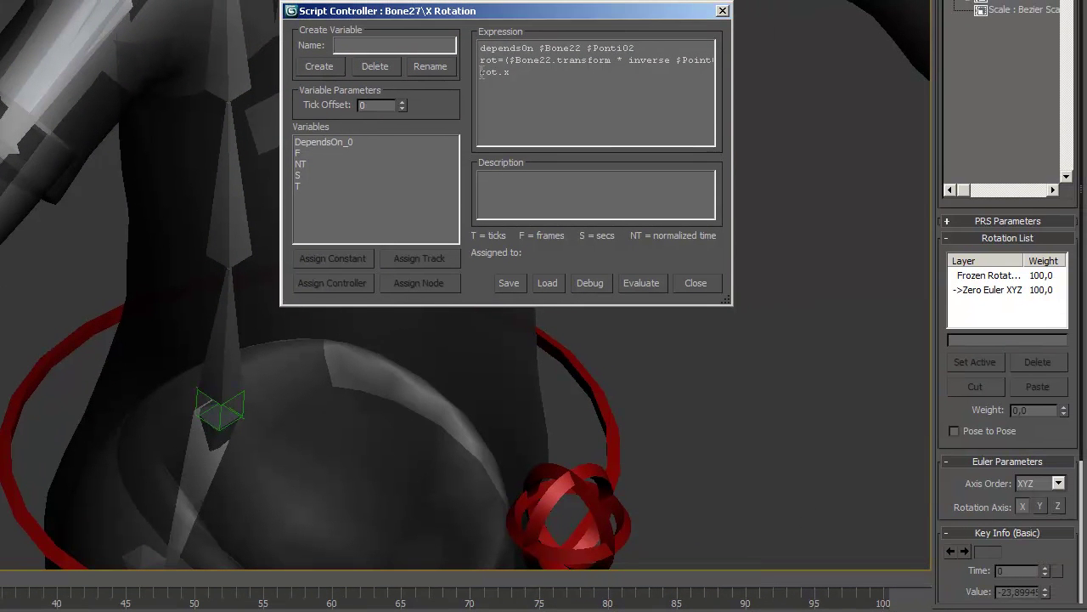
key("Home")
type("degToRad")
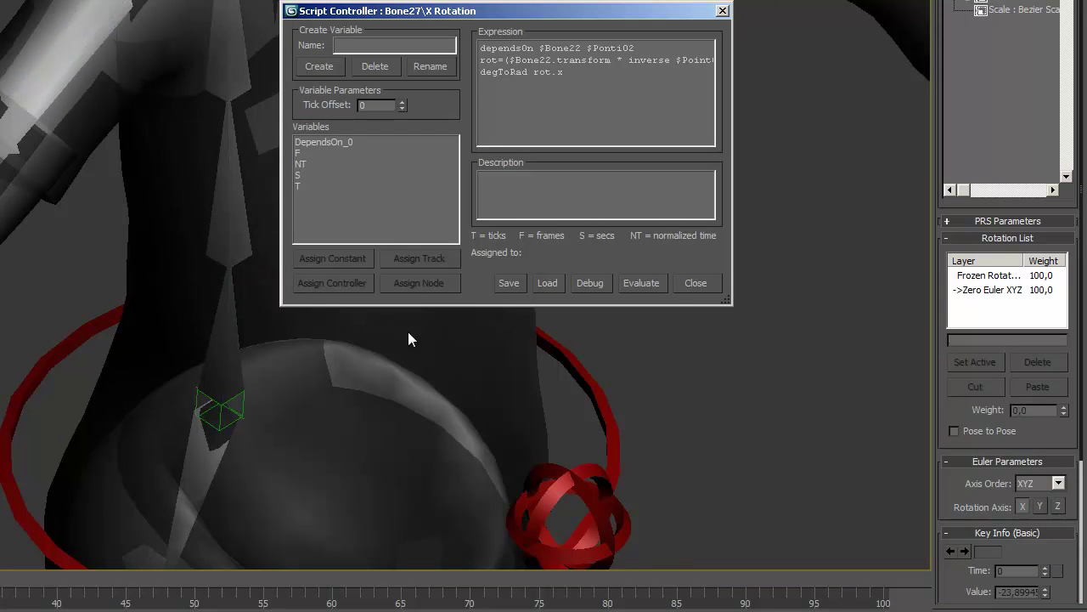
left_click(643, 283)
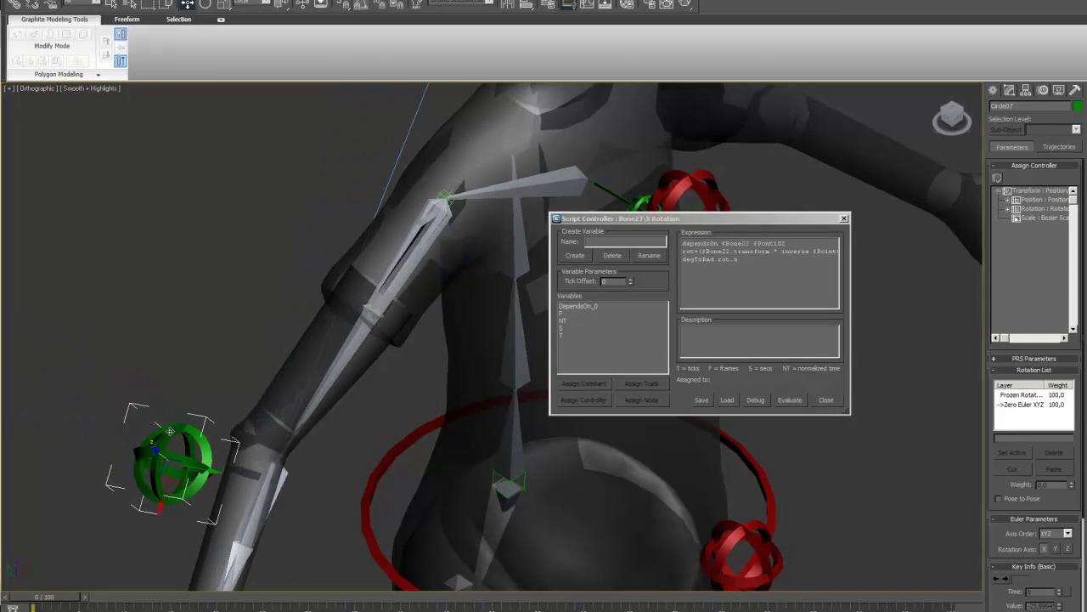
- Move the elbow control around to test the twist bone's rotation, deselect it and close the script controller
left_click_drag(170, 431, 30, 241)
left_click_drag(34, 331, 114, 399)
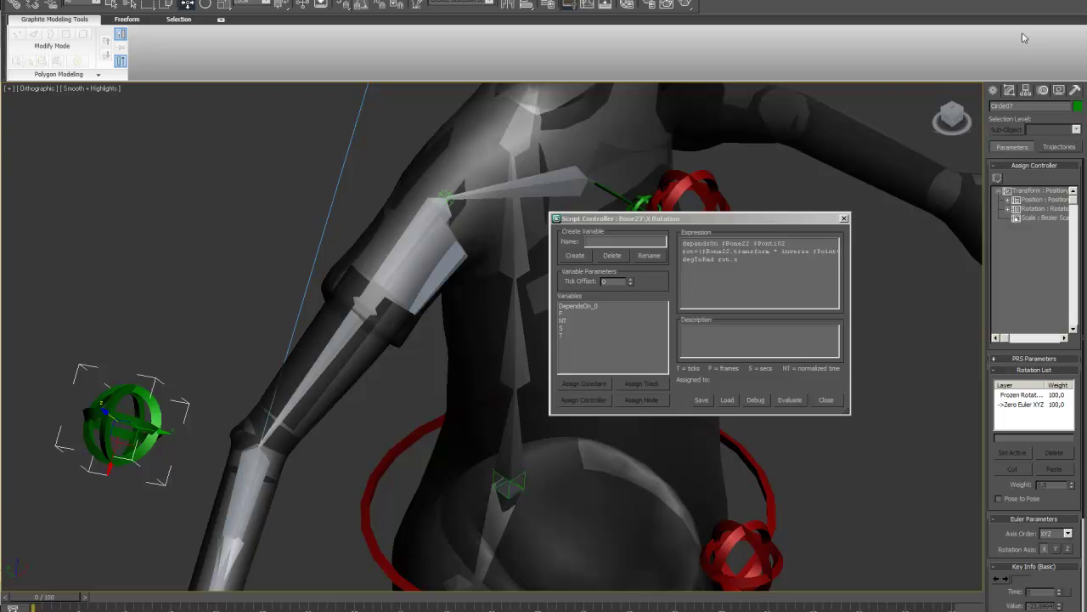
left_click(229, 259)
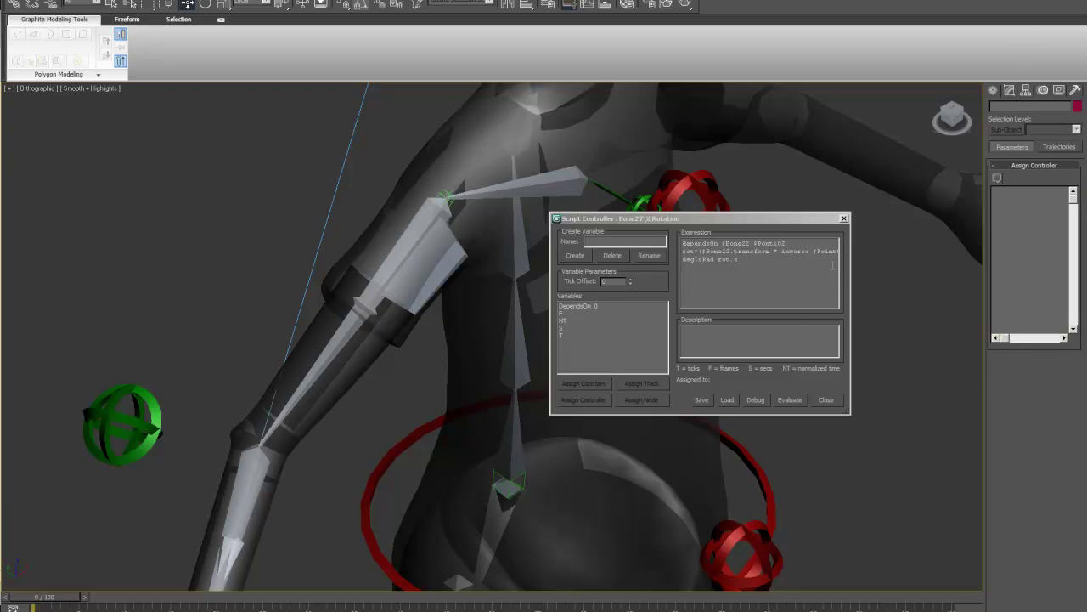
left_click(843, 220)
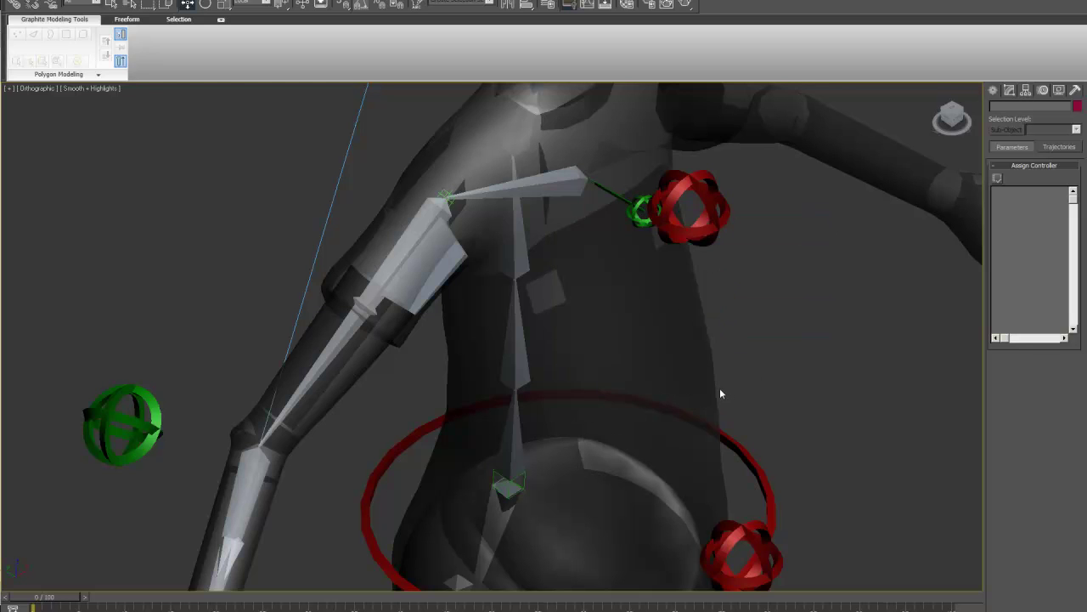
key("t")
scroll(496, 408, "up", 8)
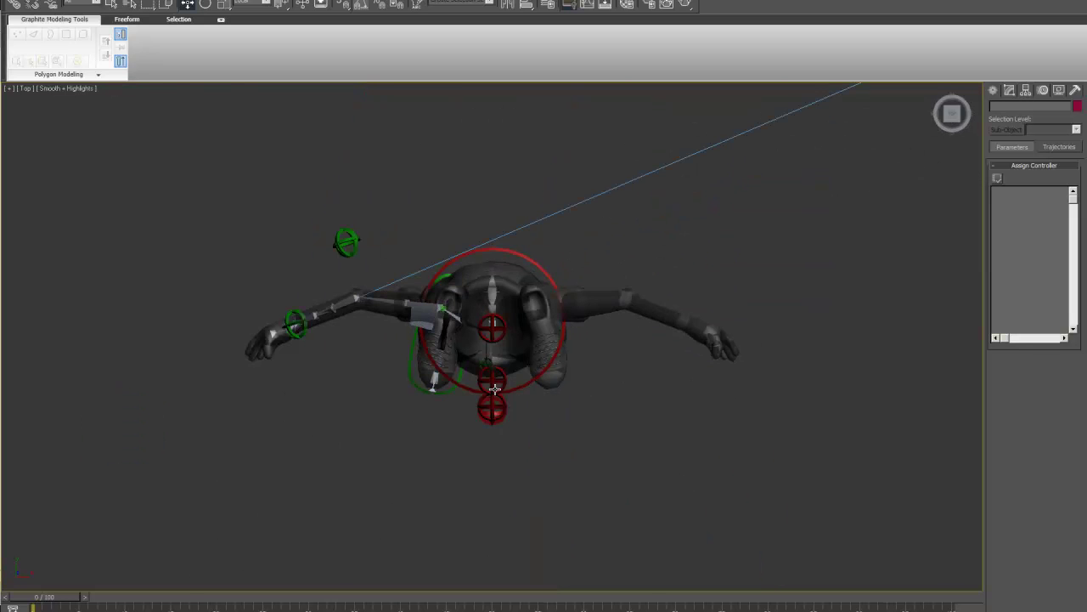
middle_click_drag(555, 456, 560, 374, "alt")
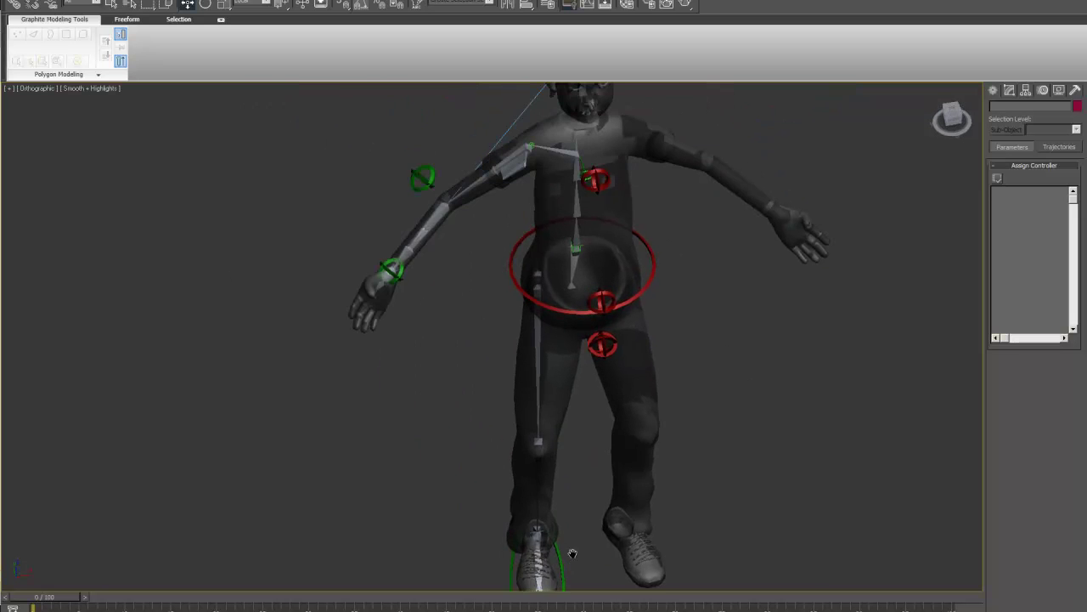
middle_click_drag(403, 377, 385, 443)
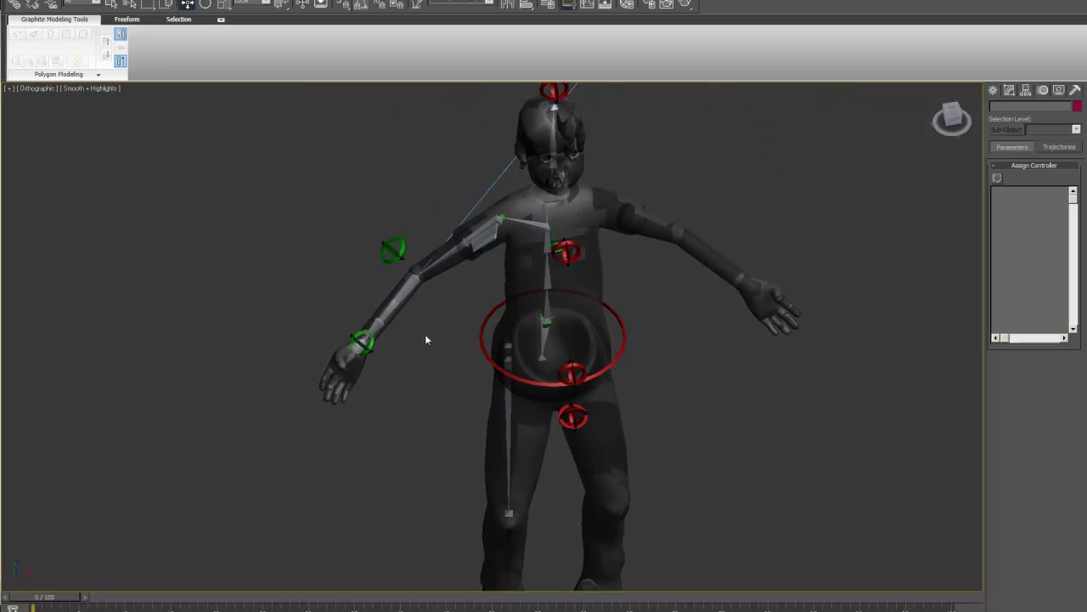